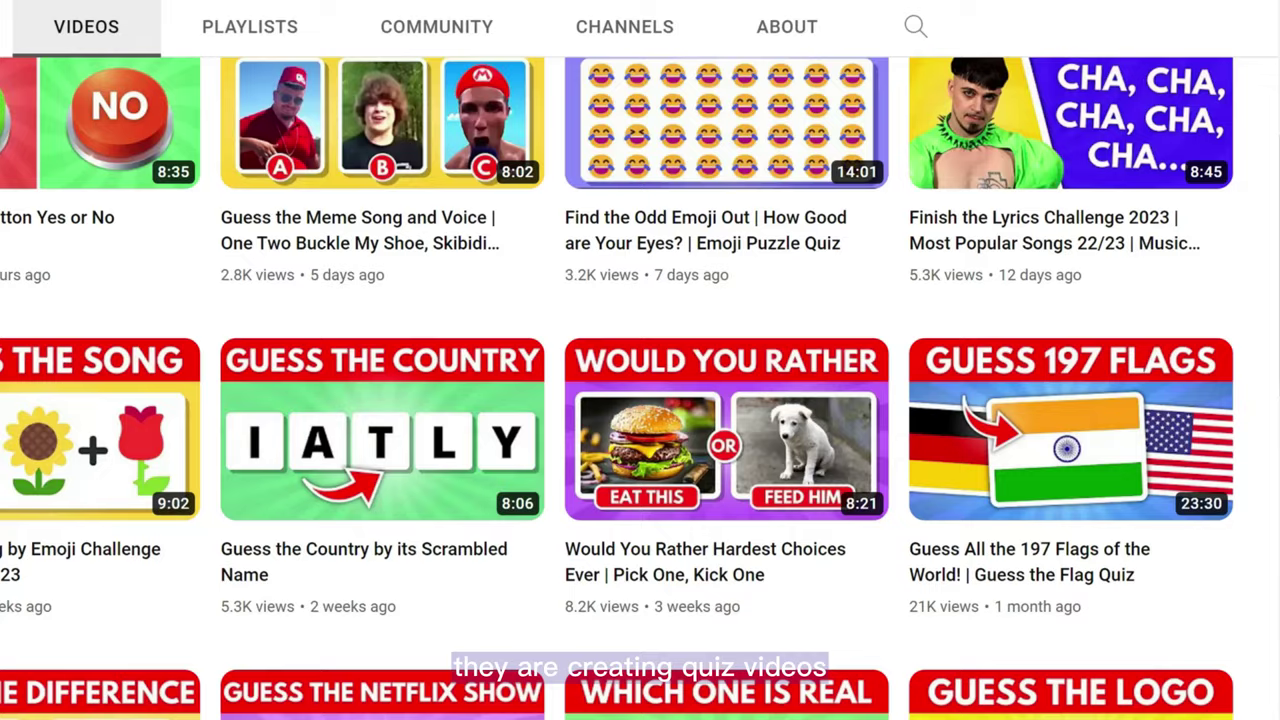
pyautogui.scroll(-3, 640, 388)
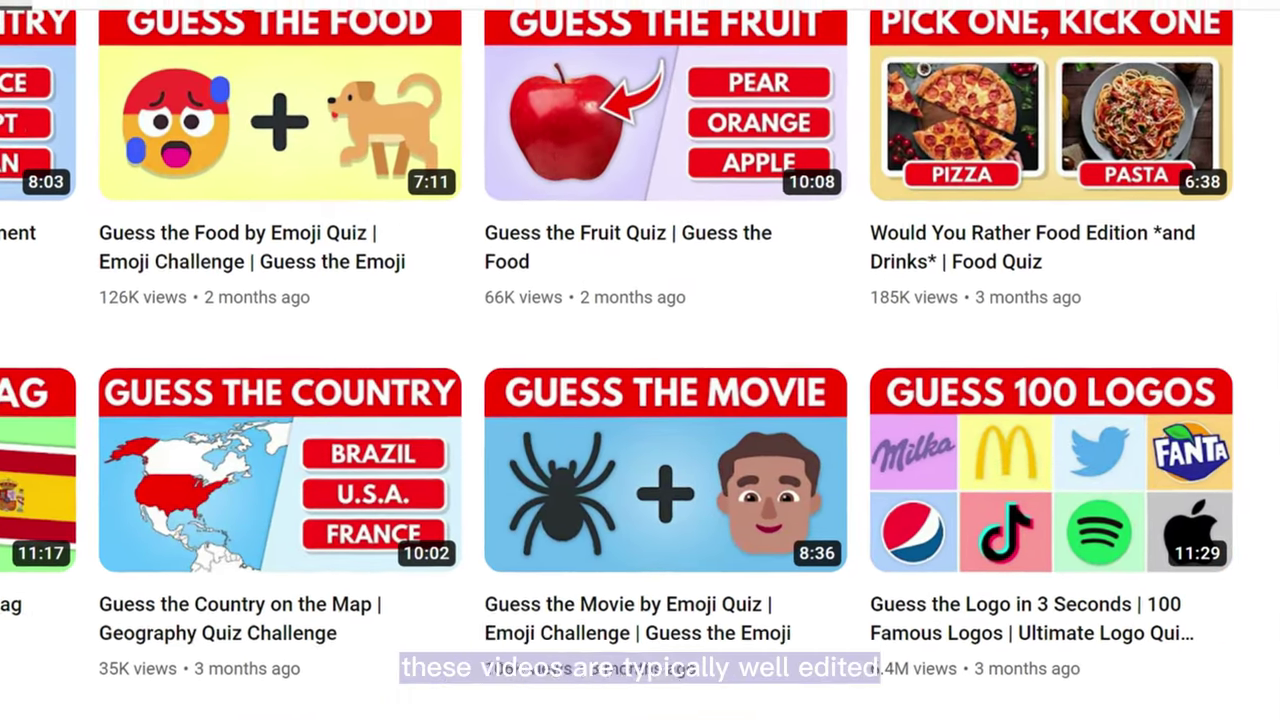
pyautogui.scroll(10, 640, 360)
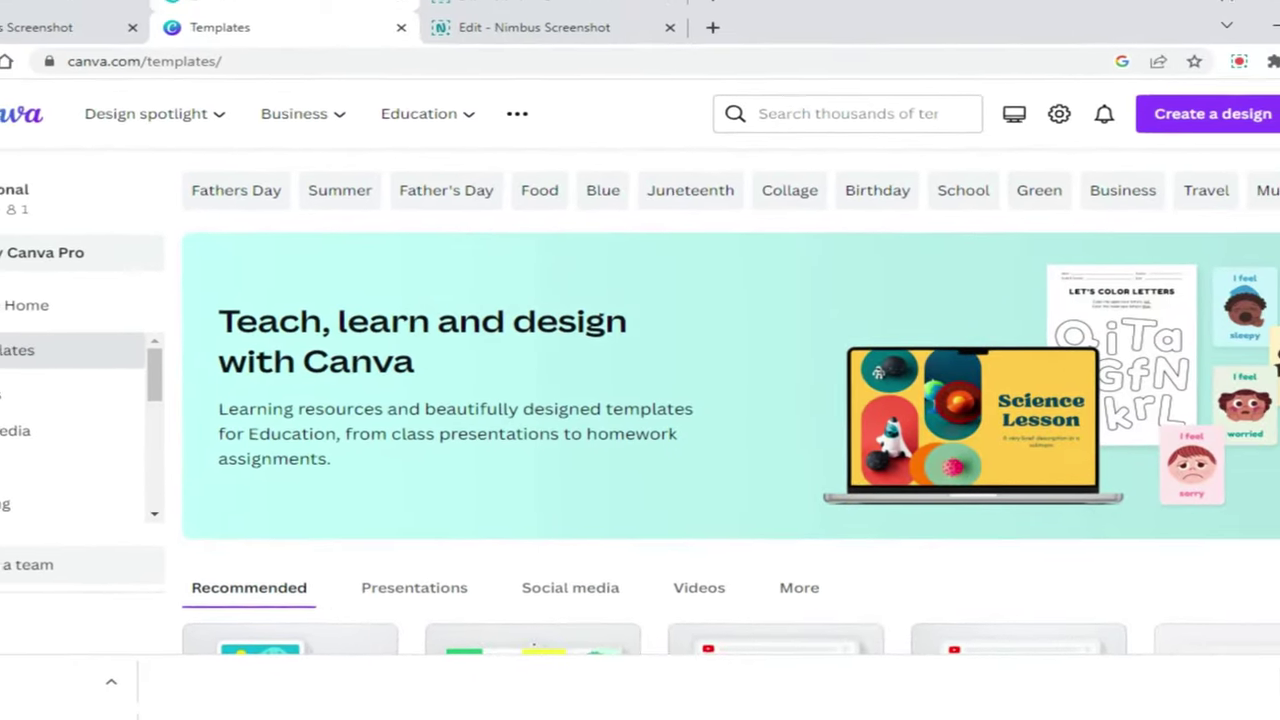
pyautogui.scroll(-5, 750, 410)
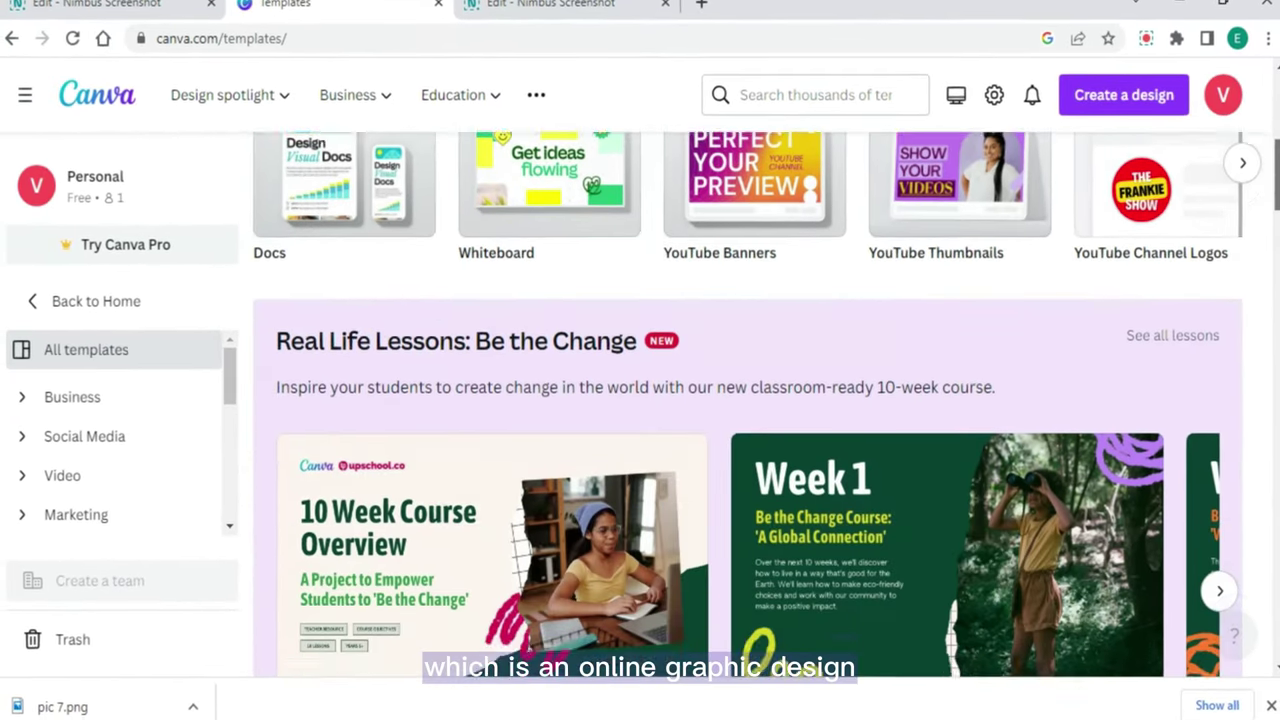
pyautogui.scroll(-6, 750, 450)
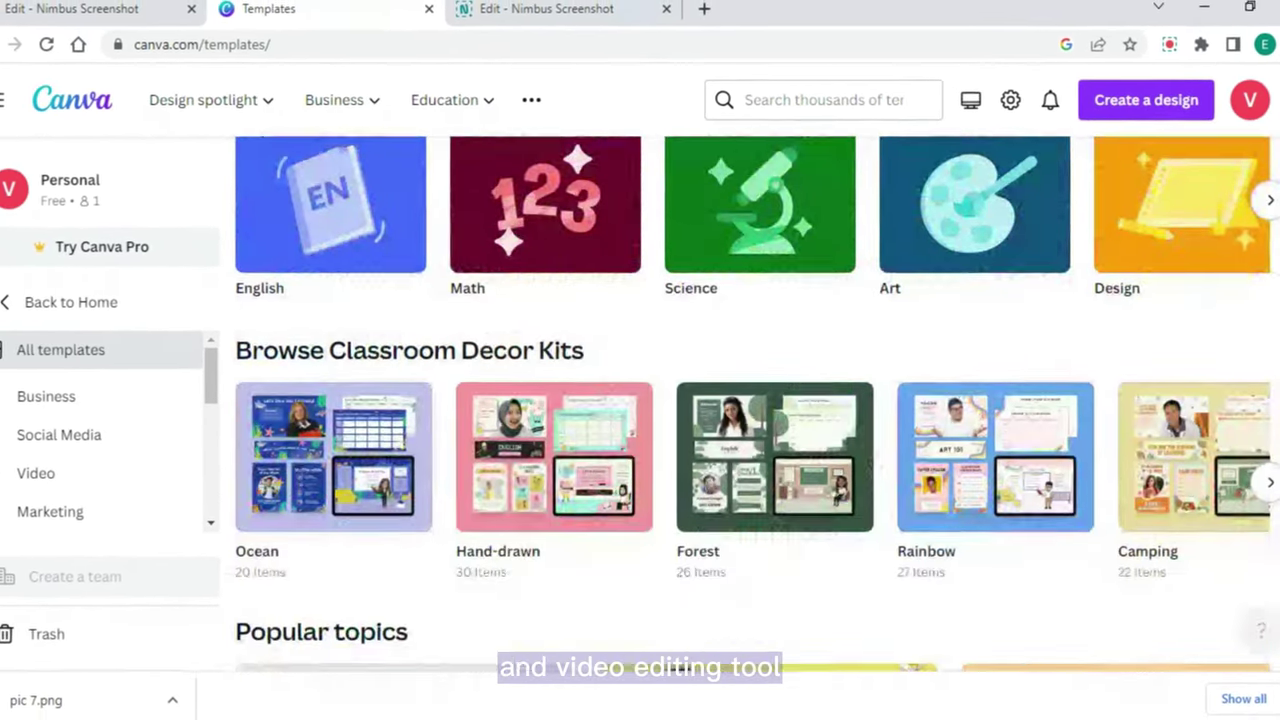
pyautogui.scroll(-5, 750, 450)
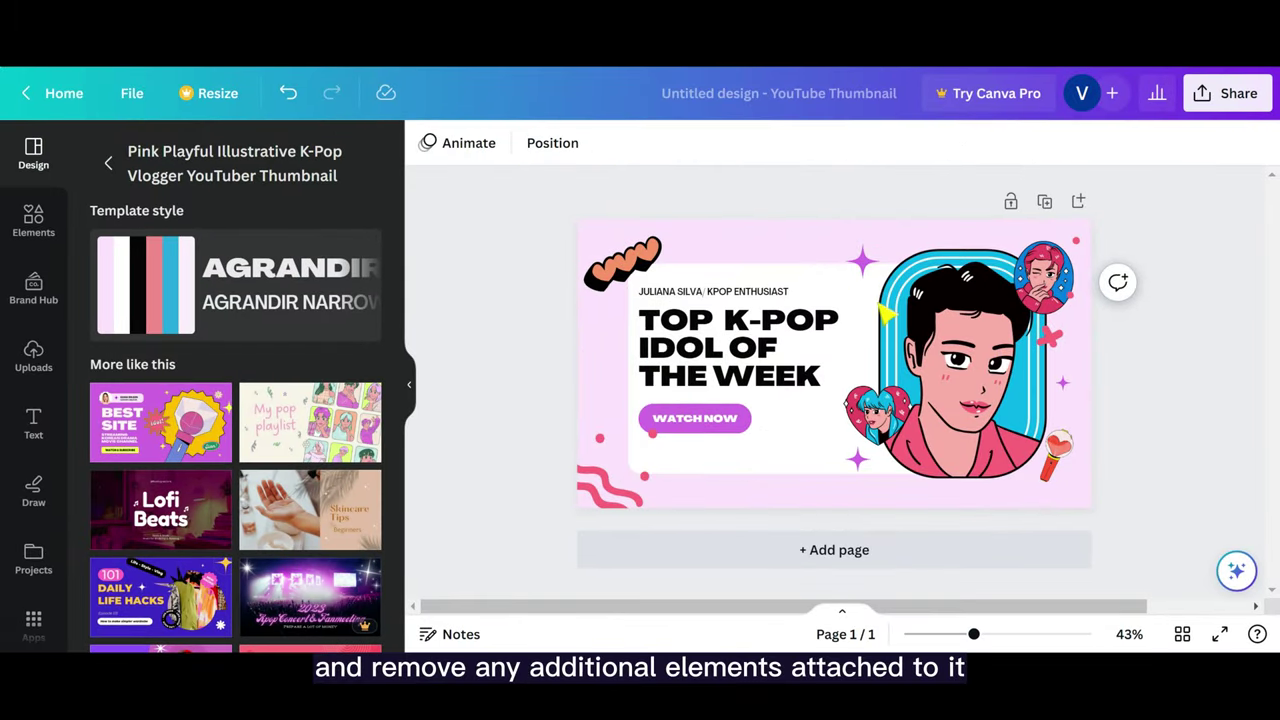
# Select the white panel behind the title in the K-Pop thumbnail template
pyautogui.click(789, 264)
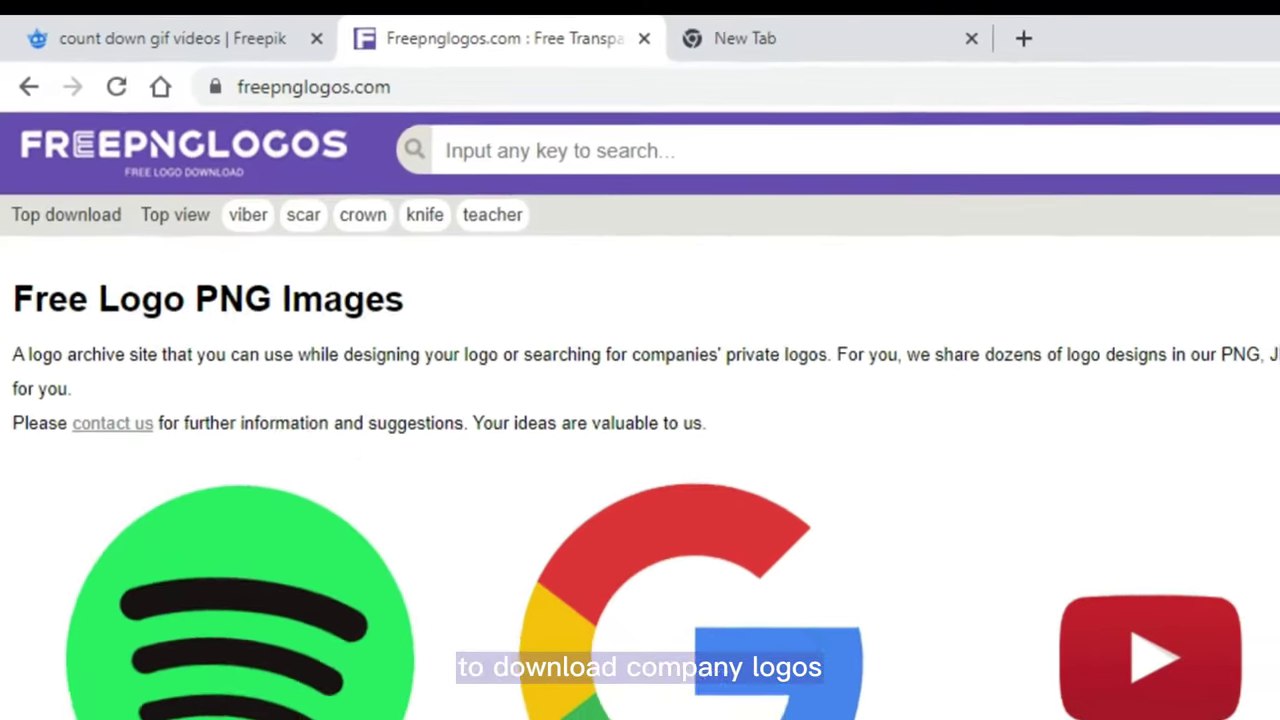
pyautogui.scroll(-10, 398, 508)
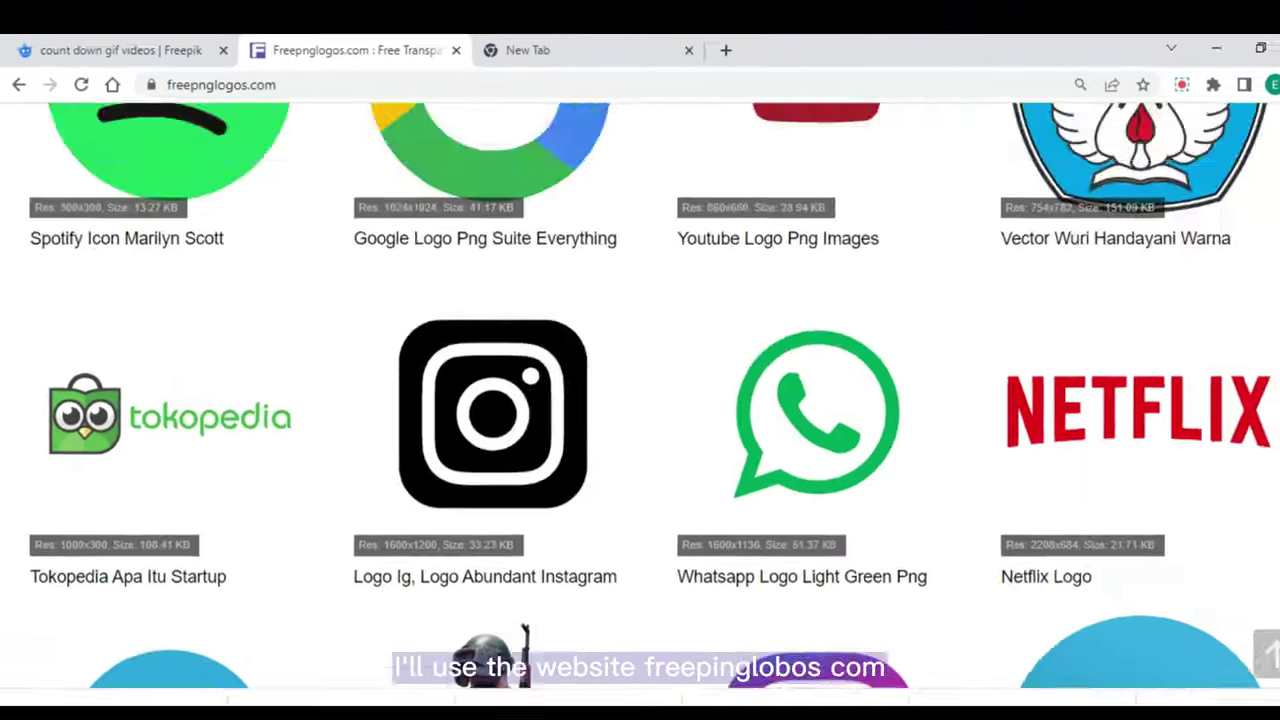
pyautogui.scroll(5, 1240, 486)
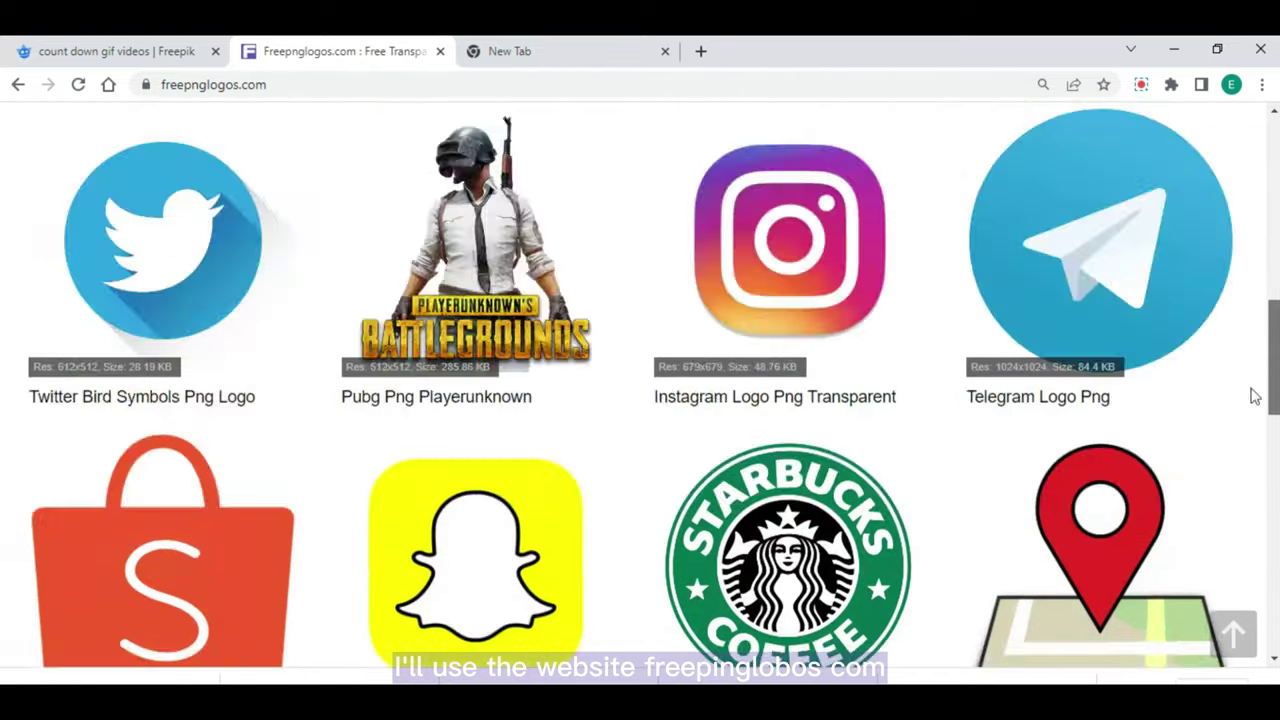
pyautogui.scroll(-8, 1249, 394)
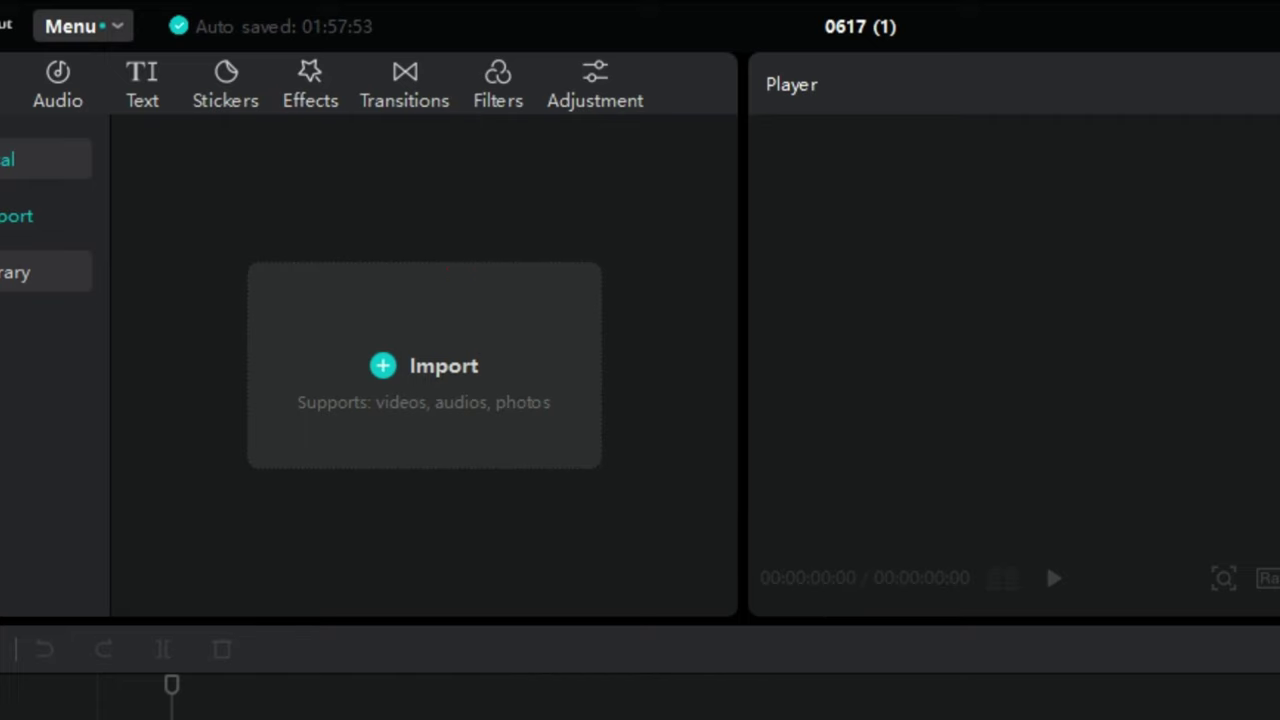
# In CapCut, import the background image and countdown GIF, and place image 1.png on the timeline with a duration of 00:00:09:06
pyautogui.hotkey('ctrl', 'i')
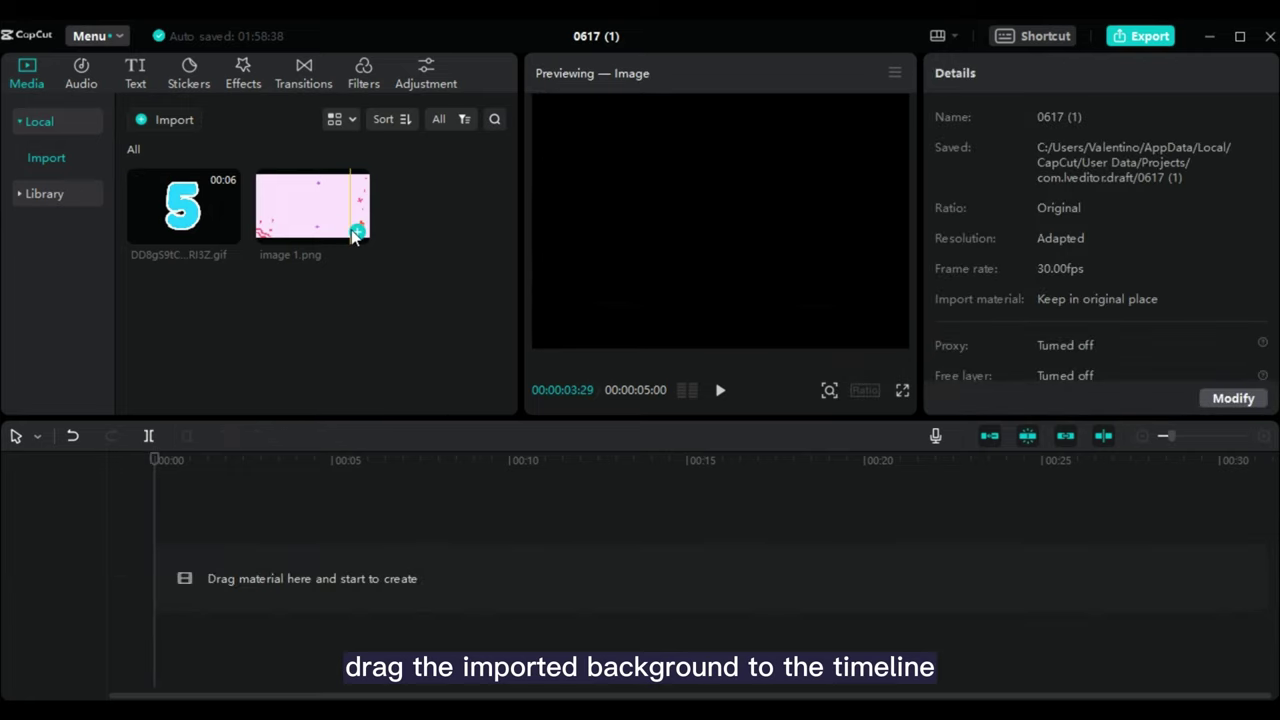
pyautogui.moveTo(355, 235); pyautogui.dragTo(165, 520)
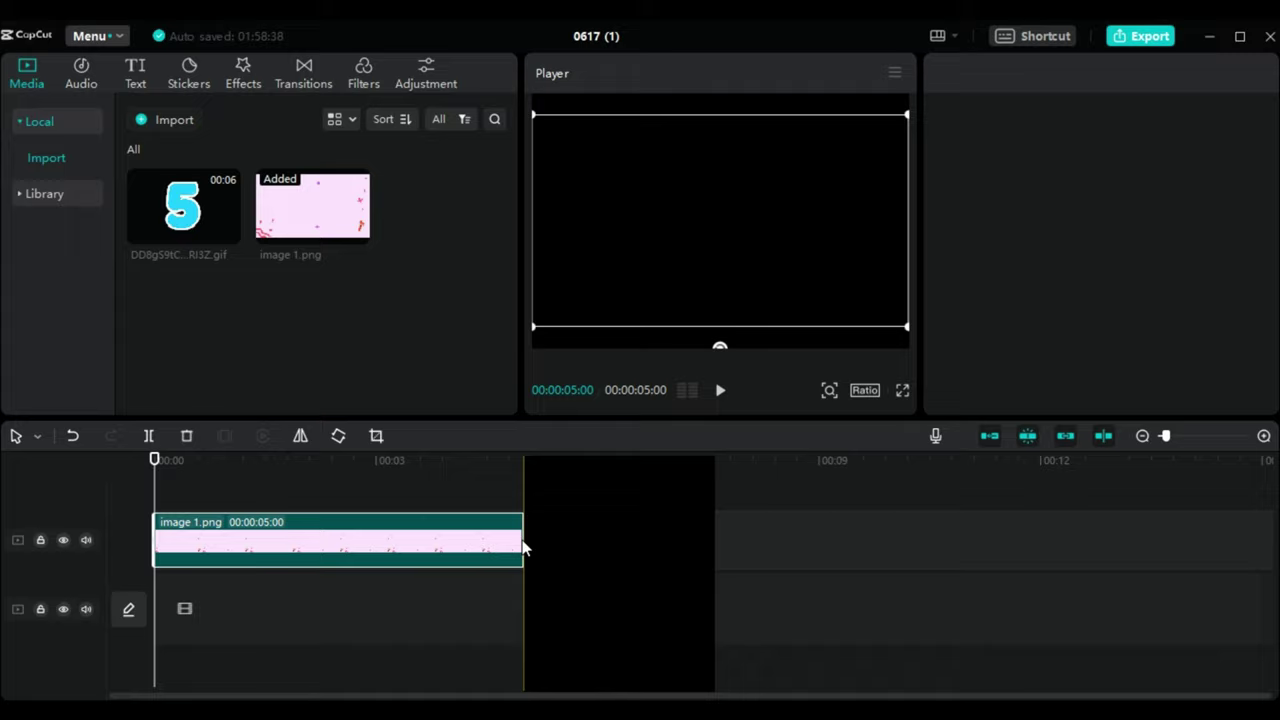
pyautogui.moveTo(520, 547); pyautogui.dragTo(1140, 556)
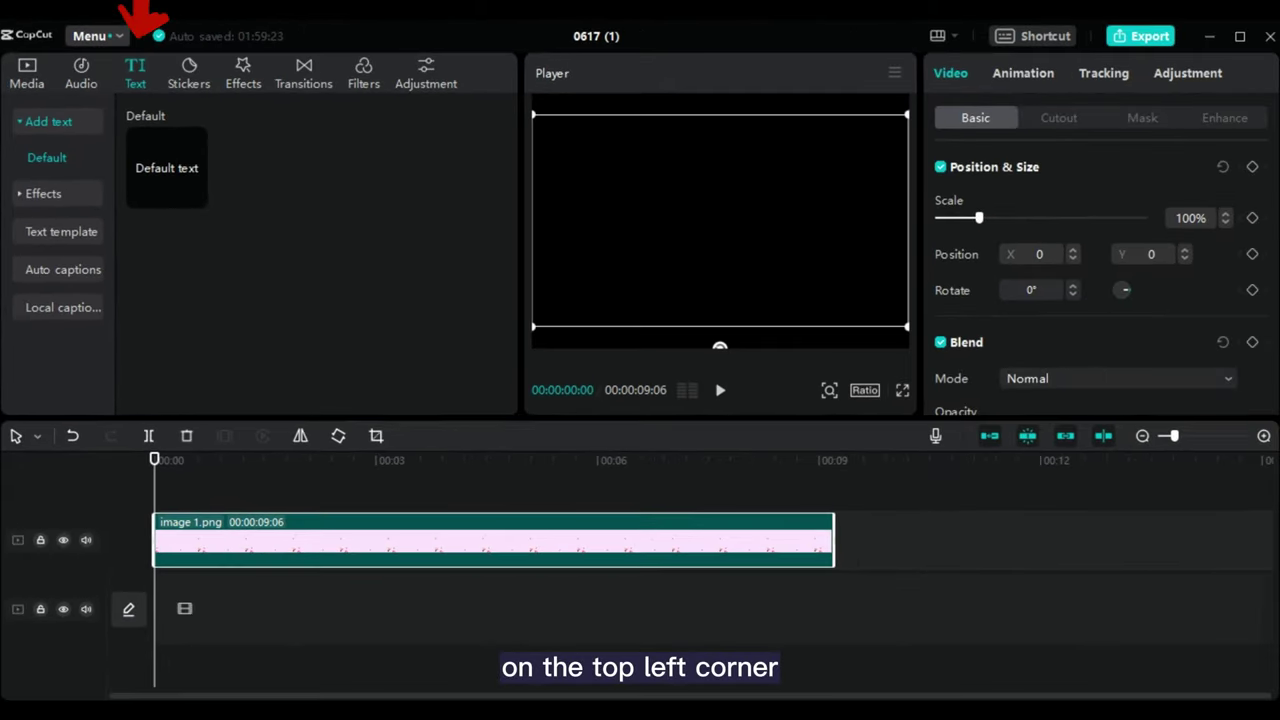
# Add a default text element at the start of the timeline and make it read "Guess the logo challenge"
pyautogui.click(163, 175)
pyautogui.click(195, 195)
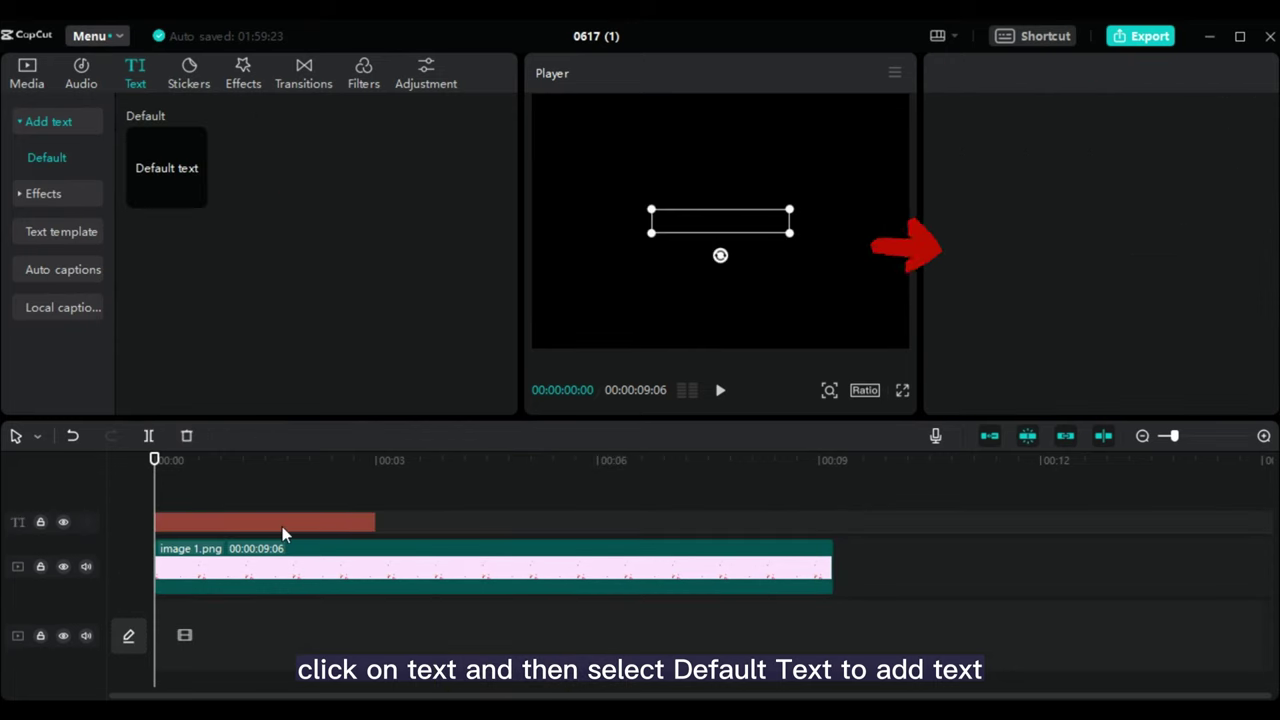
pyautogui.click(990, 190)
pyautogui.hotkey('ctrl', 'a')
pyautogui.press('BackSpace')
pyautogui.write('G')
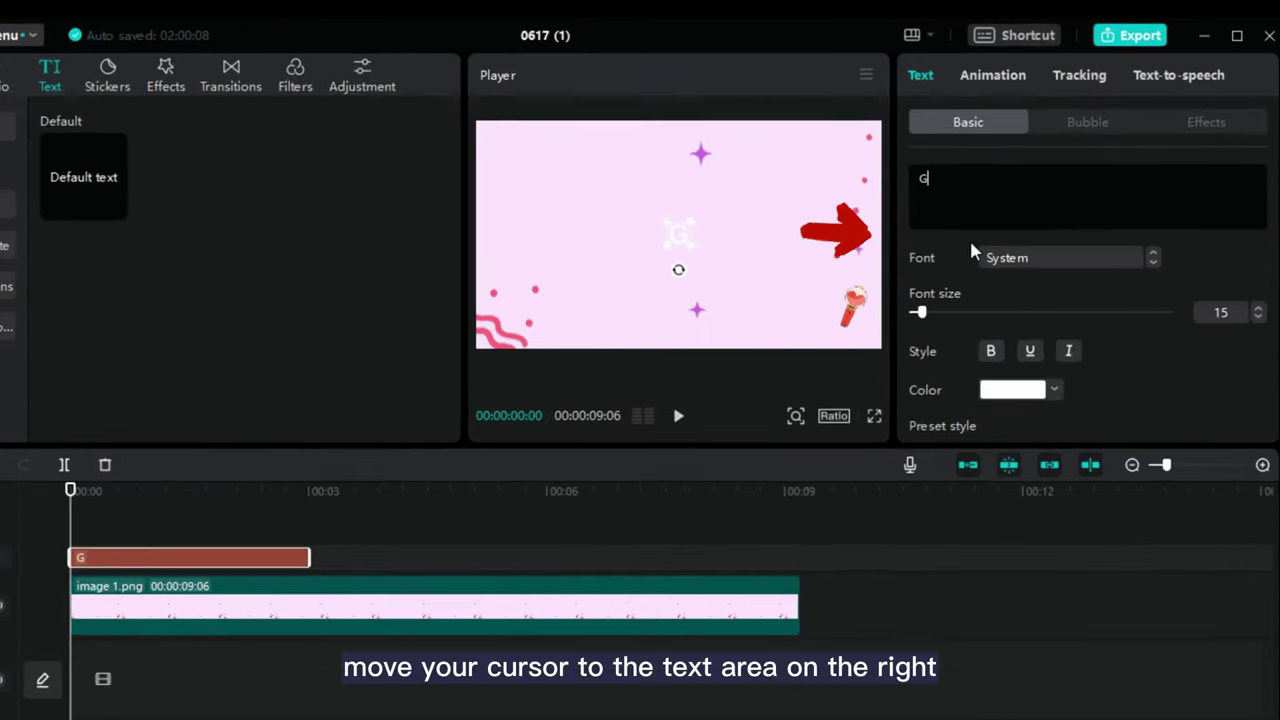
pyautogui.write('uess the logo ch')
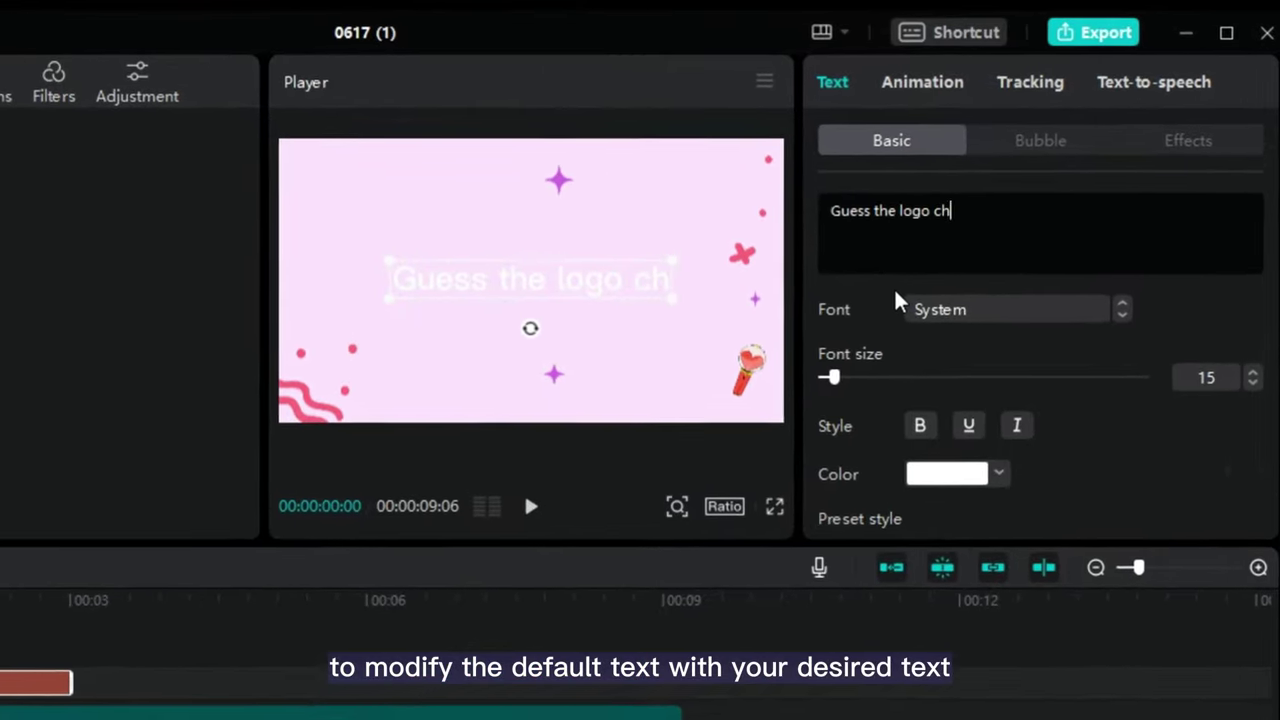
pyautogui.write('allenge')
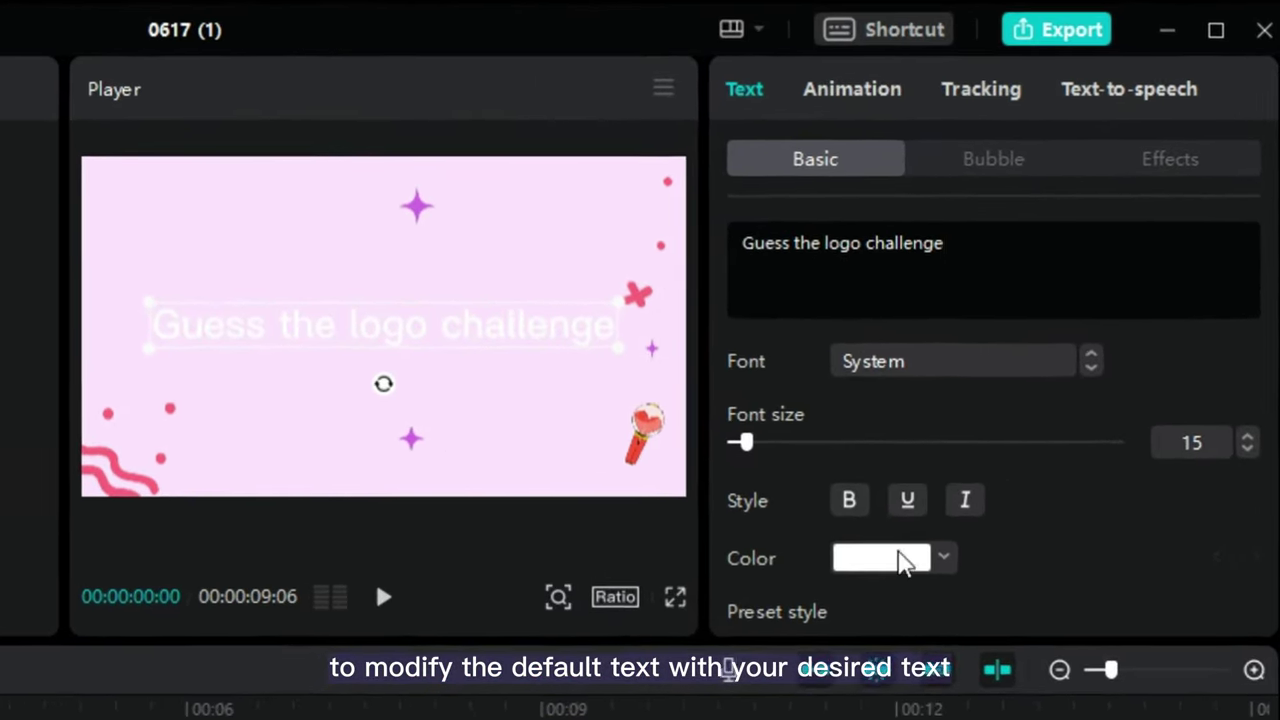
# Set the title text's color to a dark blue, hex 004BD2
pyautogui.click(903, 563)
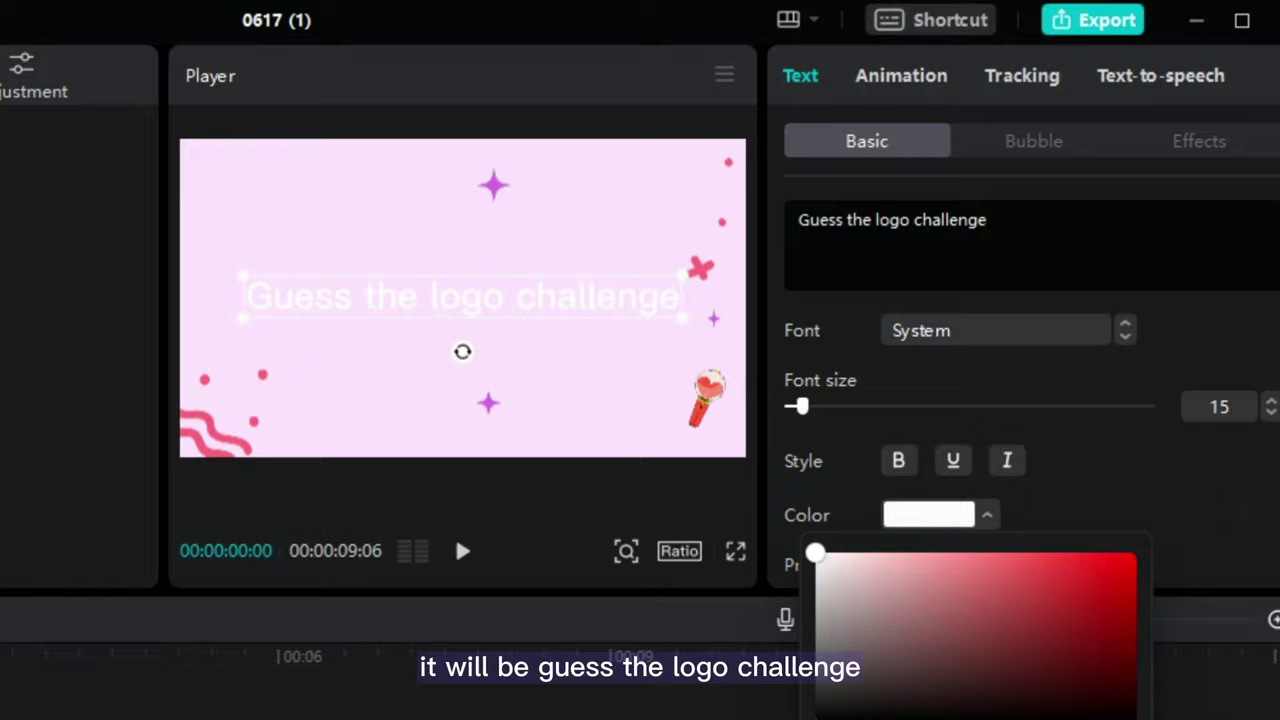
pyautogui.click(1119, 573)
pyautogui.click(1028, 714)
pyautogui.click(1055, 714)
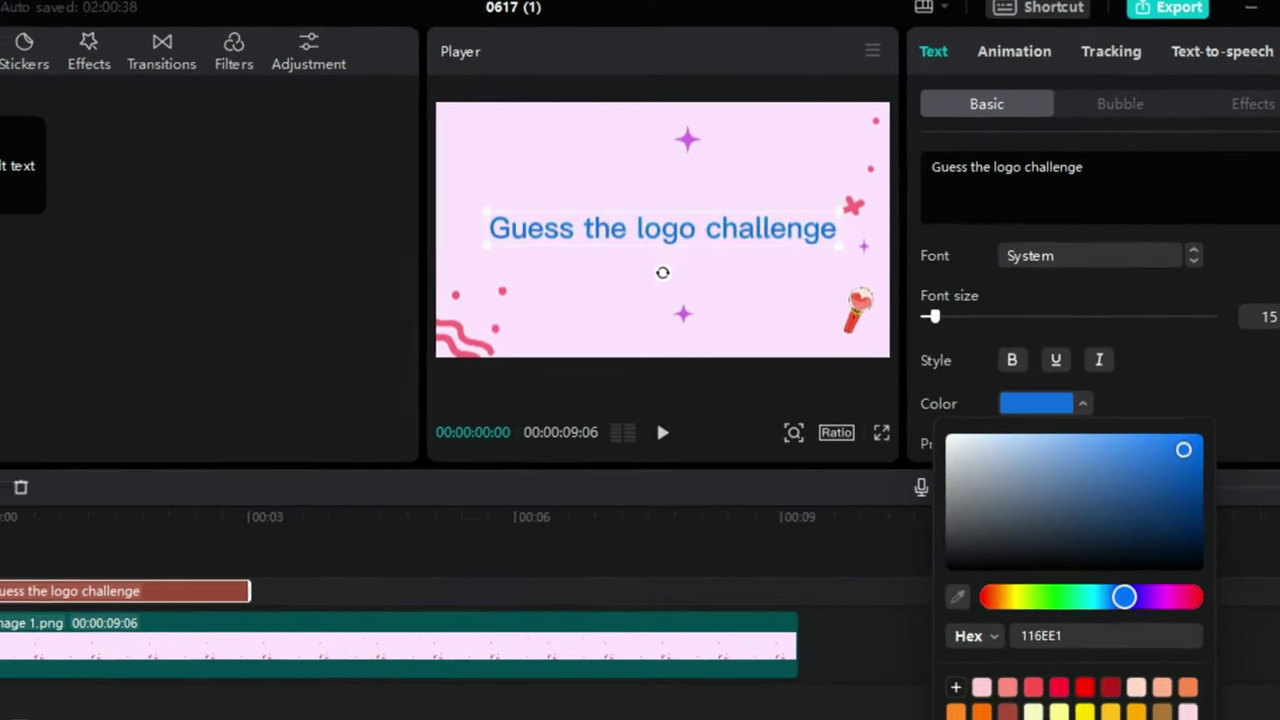
pyautogui.moveTo(1184, 449); pyautogui.dragTo(1194, 464)
pyautogui.moveTo(1124, 596); pyautogui.dragTo(1115, 596)
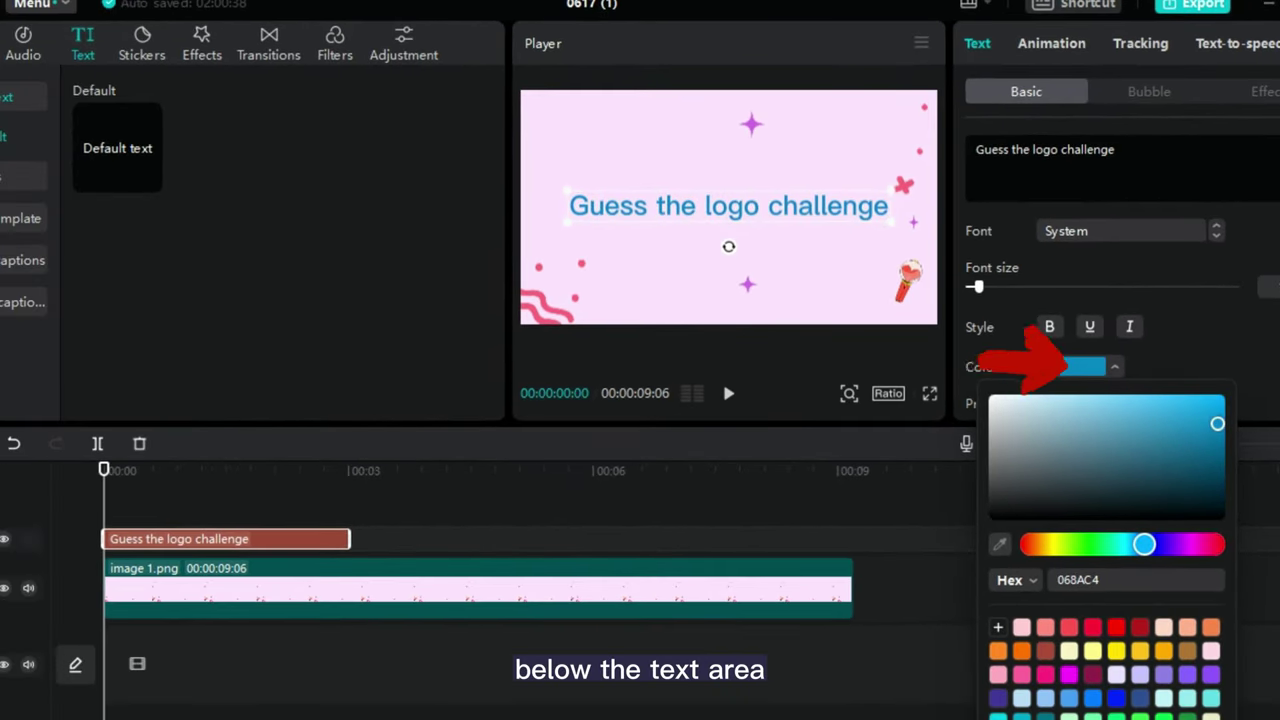
pyautogui.moveTo(1217, 423); pyautogui.dragTo(1225, 416)
pyautogui.moveTo(1144, 544); pyautogui.dragTo(1156, 544)
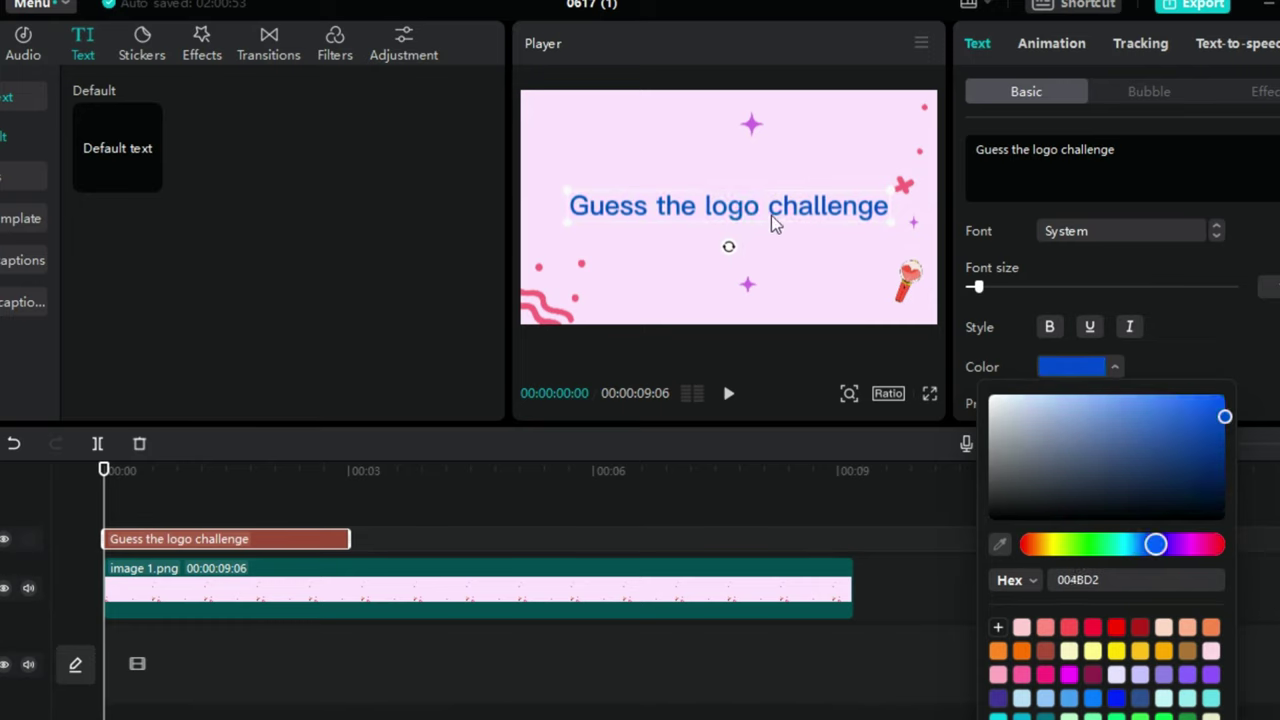
# Move the title to the upper part of the frame and set its font to Aurora
pyautogui.moveTo(775, 222); pyautogui.dragTo(786, 138)
pyautogui.click(1168, 240)
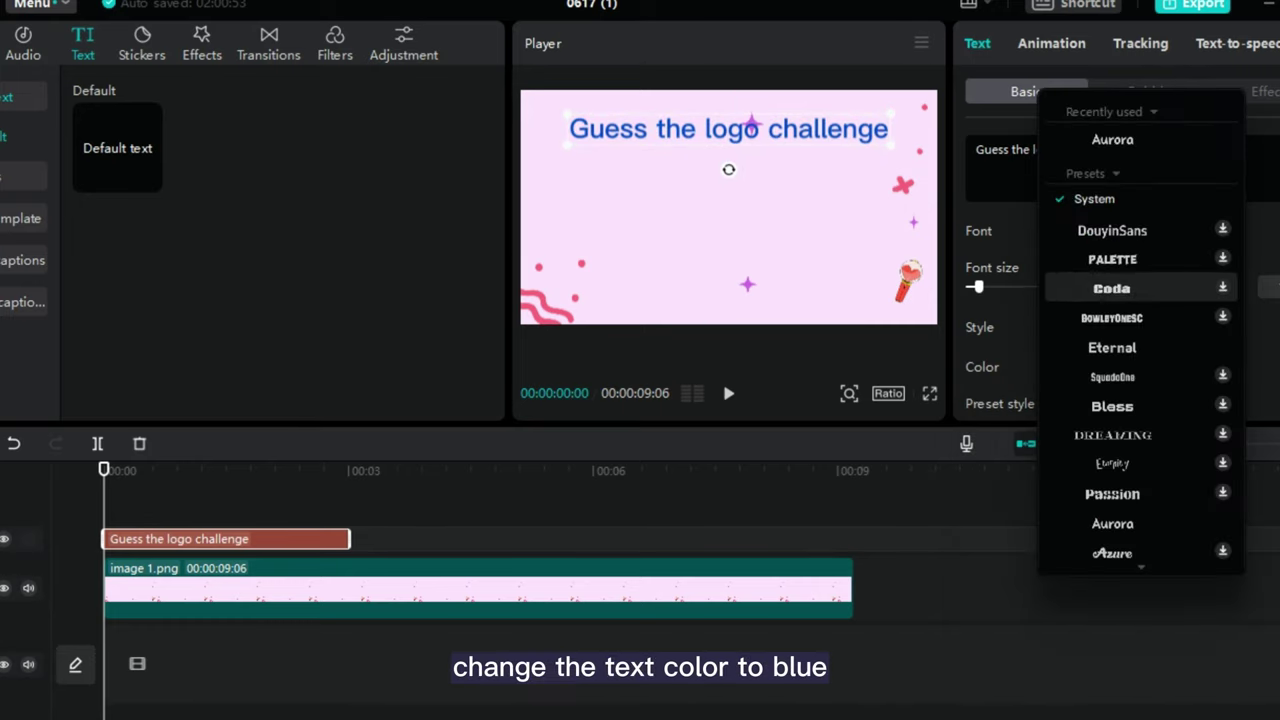
pyautogui.click(1140, 317)
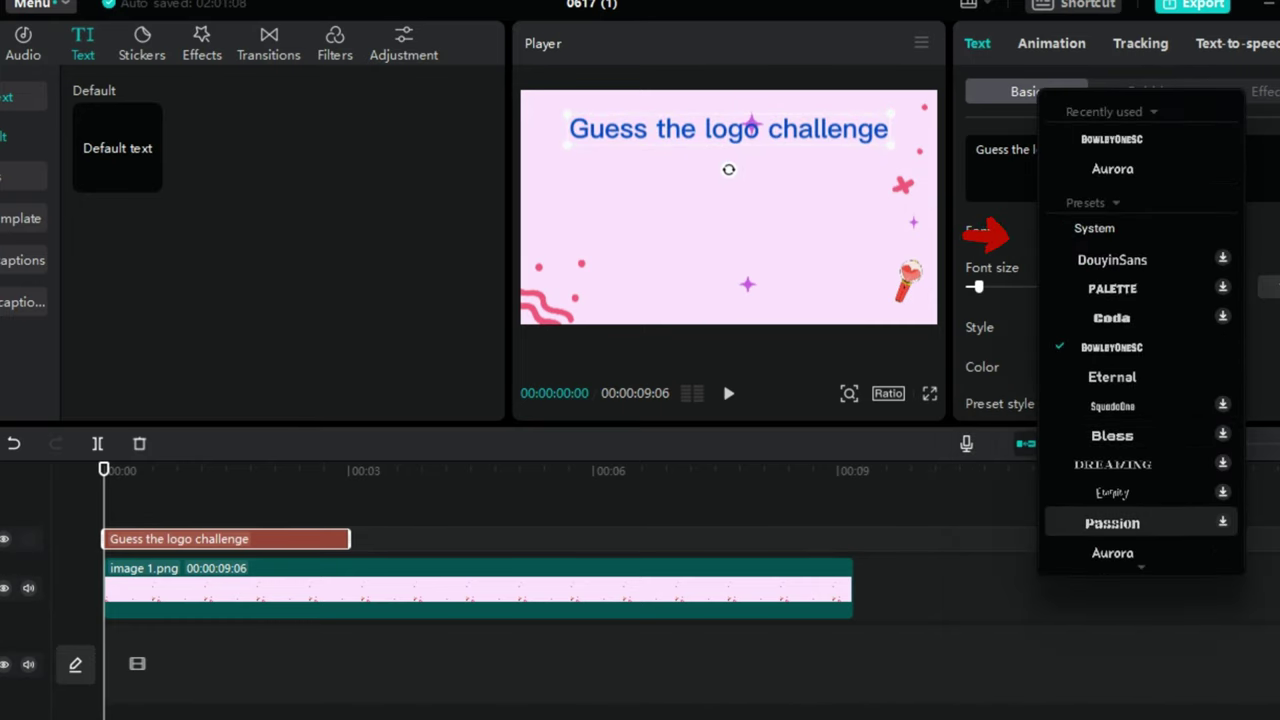
pyautogui.scroll(-3, 1112, 420)
pyautogui.click(1108, 367)
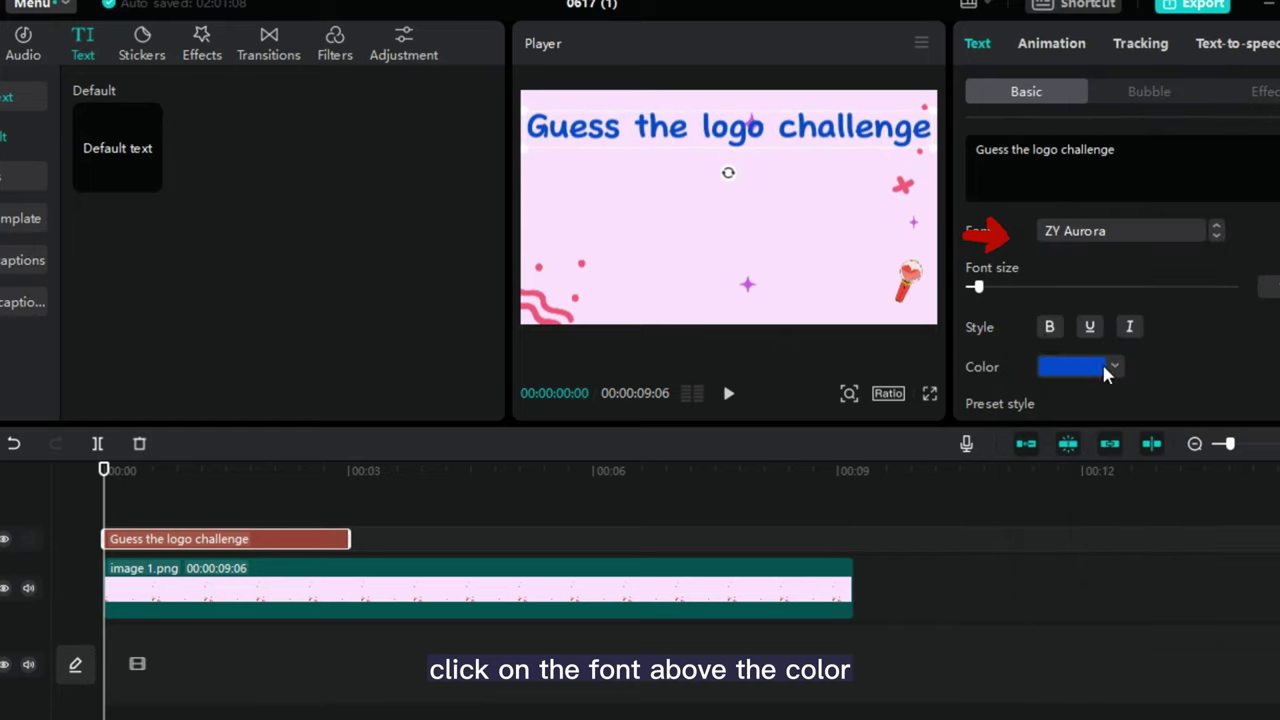
pyautogui.moveTo(862, 145)
pyautogui.mouseDown()
pyautogui.moveTo(837, 150)
pyautogui.moveTo(869, 137)
pyautogui.moveTo(871, 161)
pyautogui.mouseUp()
# Change the title text's color to light blue, hex 00BAF7
pyautogui.click(1114, 366)
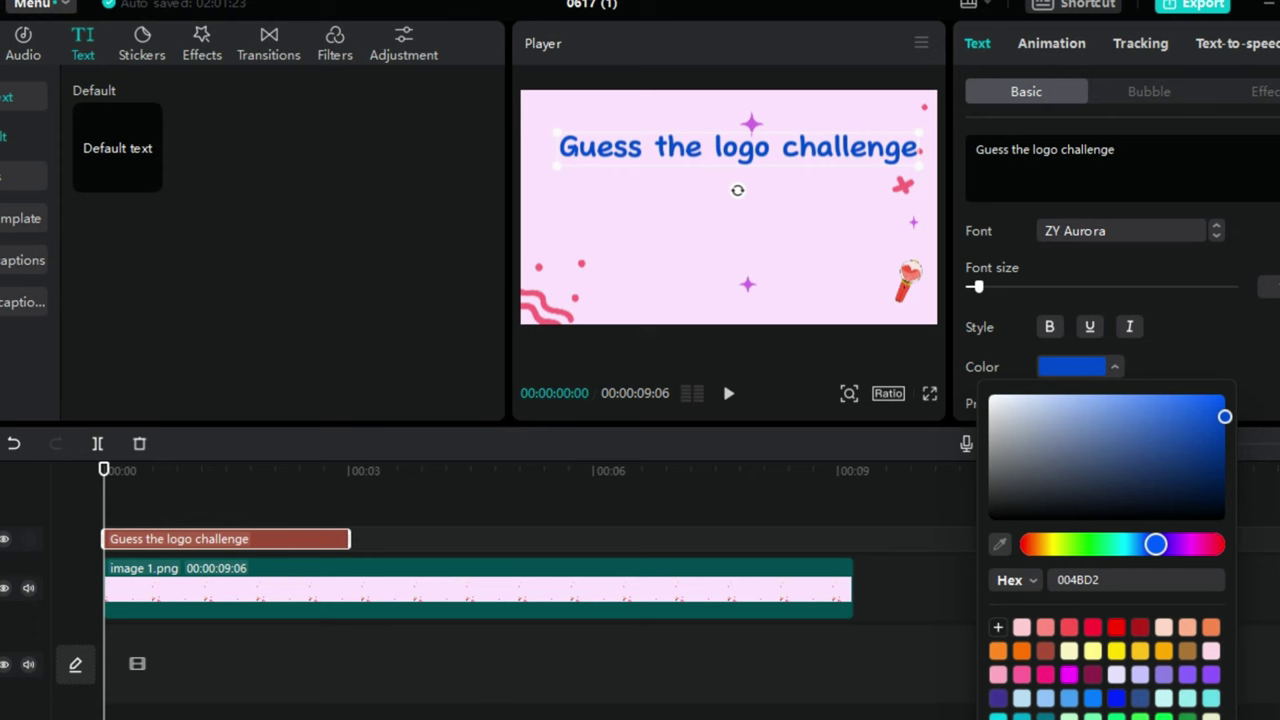
pyautogui.moveTo(1157, 544); pyautogui.dragTo(1142, 544)
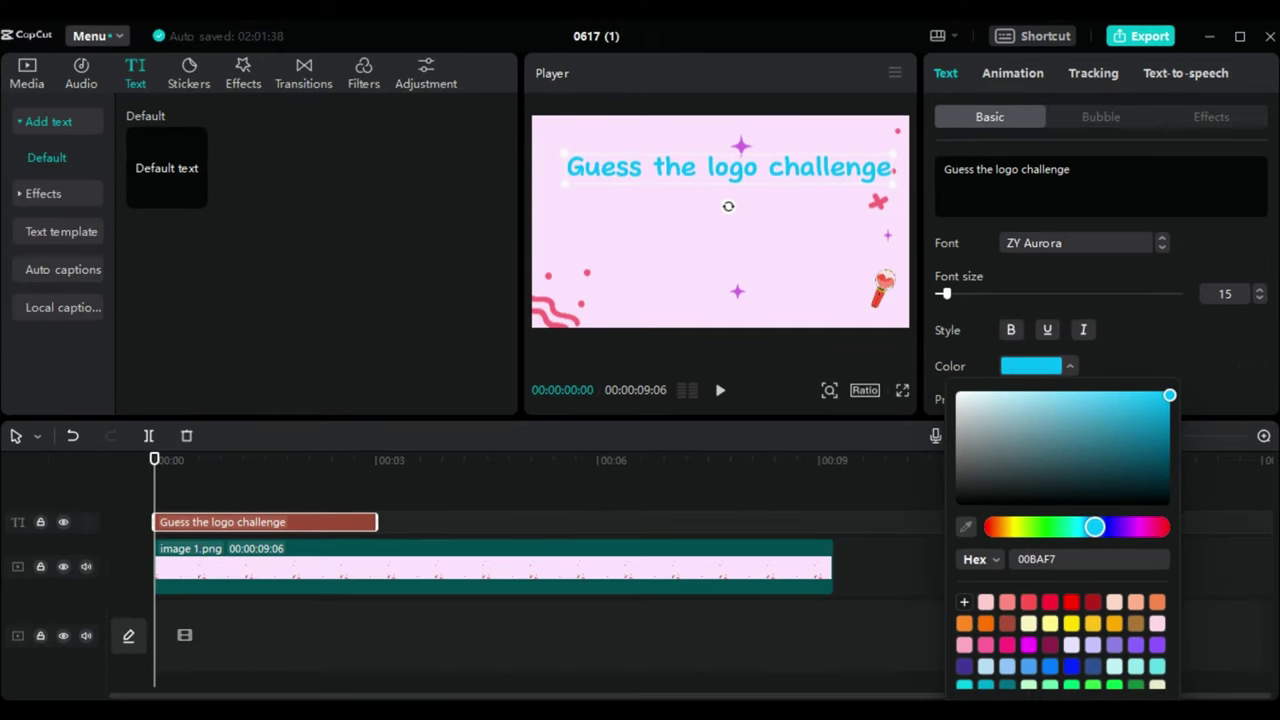
pyautogui.click(876, 556)
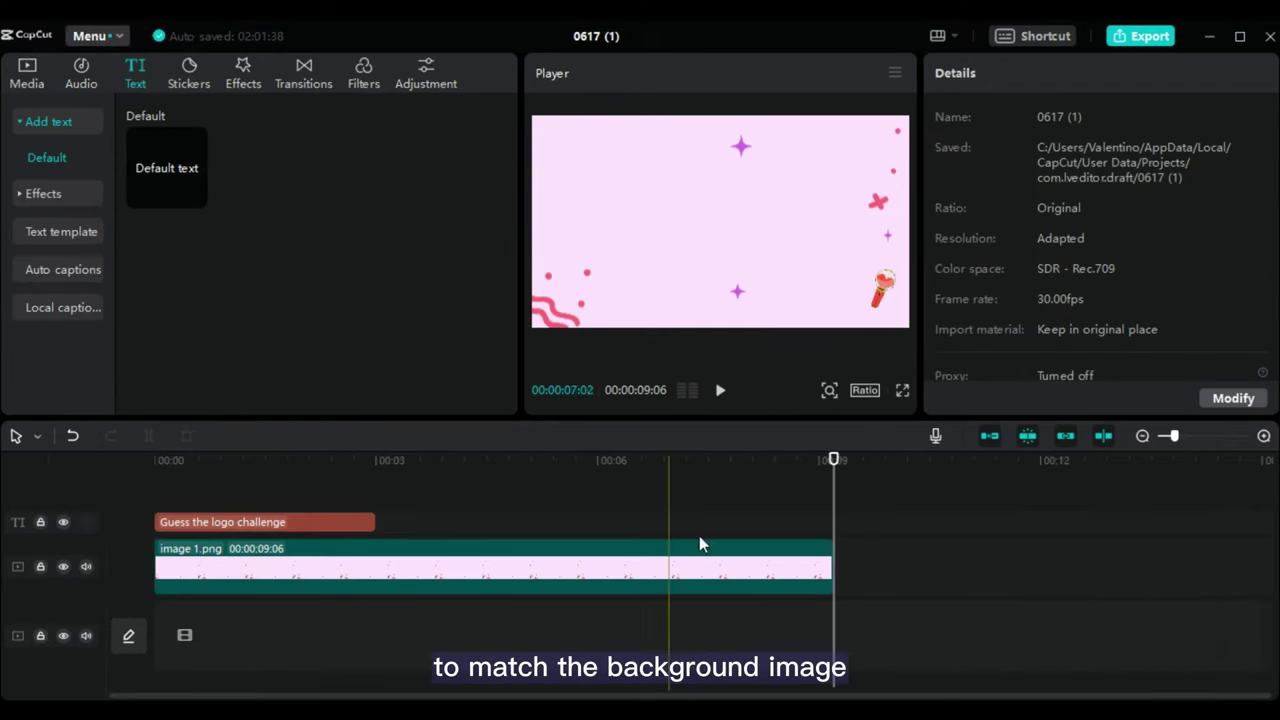
# Extend the title's clip on the timeline so it ends together with the background image
pyautogui.click(376, 521)
pyautogui.moveTo(376, 521); pyautogui.dragTo(708, 521)
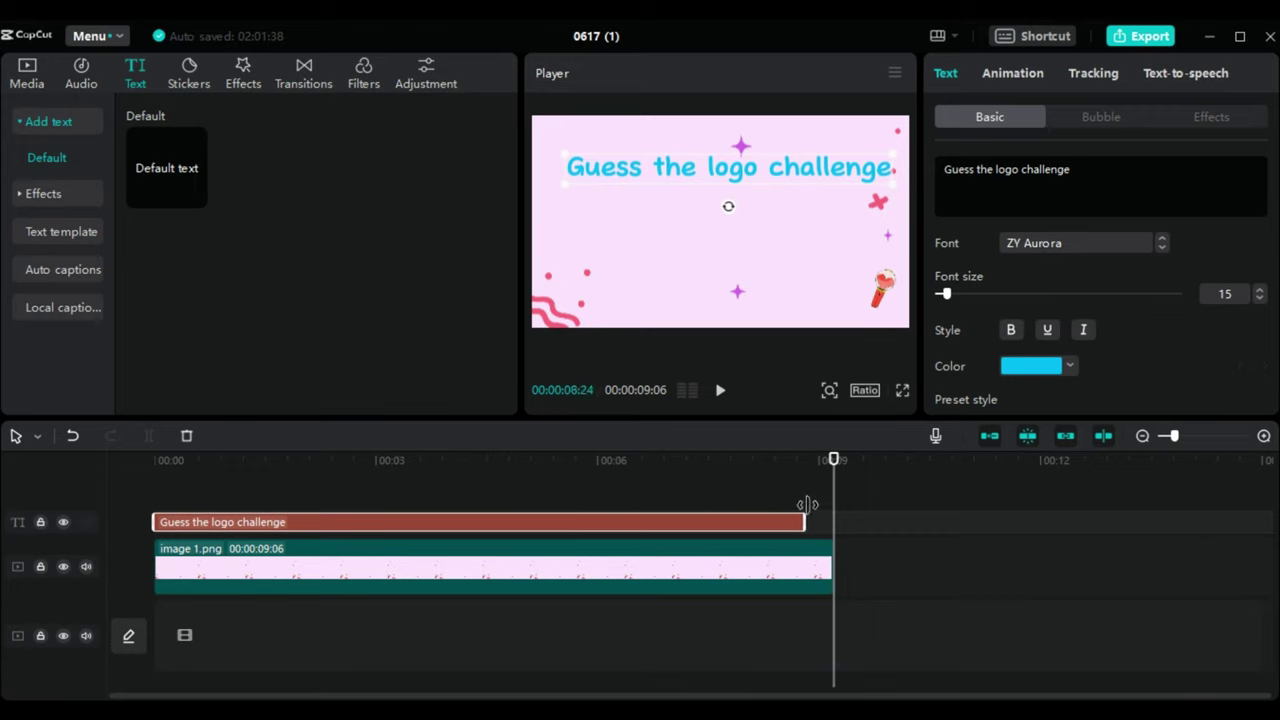
pyautogui.moveTo(807, 504); pyautogui.dragTo(833, 506)
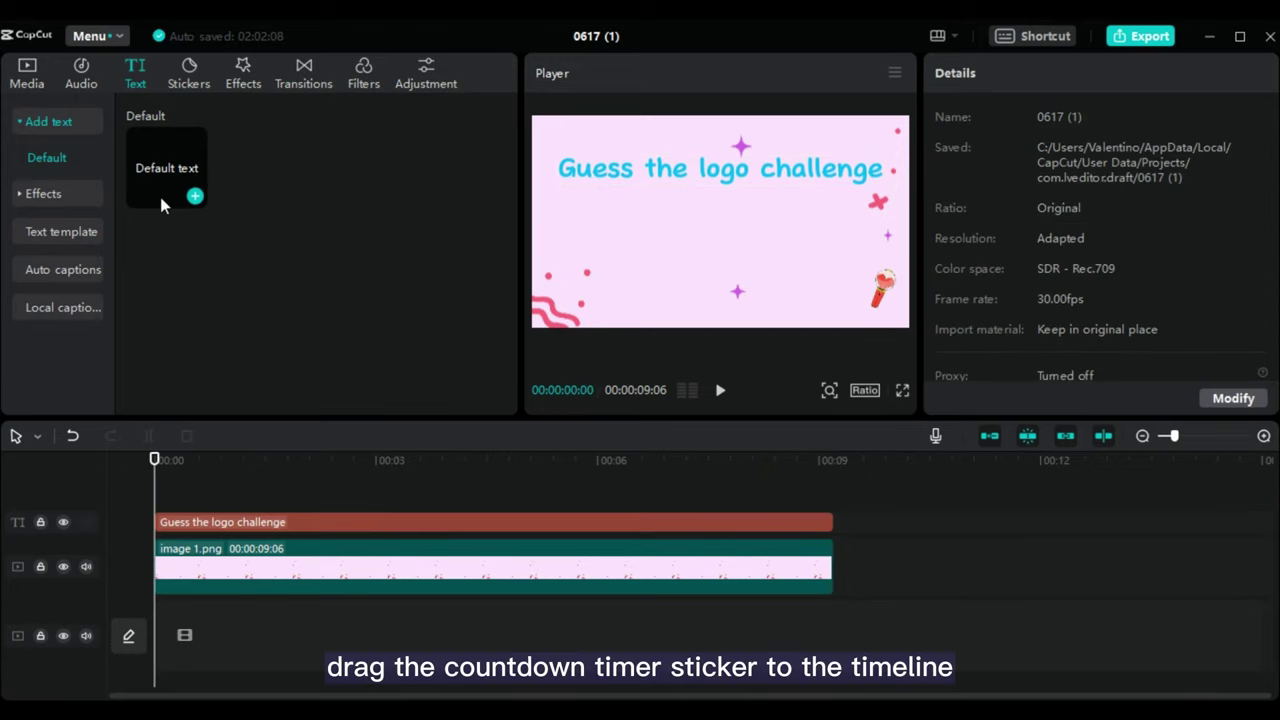
# Place the countdown GIF on a track above the background from about 1.5 seconds in, and shrink it into the frame's lower-left corner
pyautogui.click(30, 75)
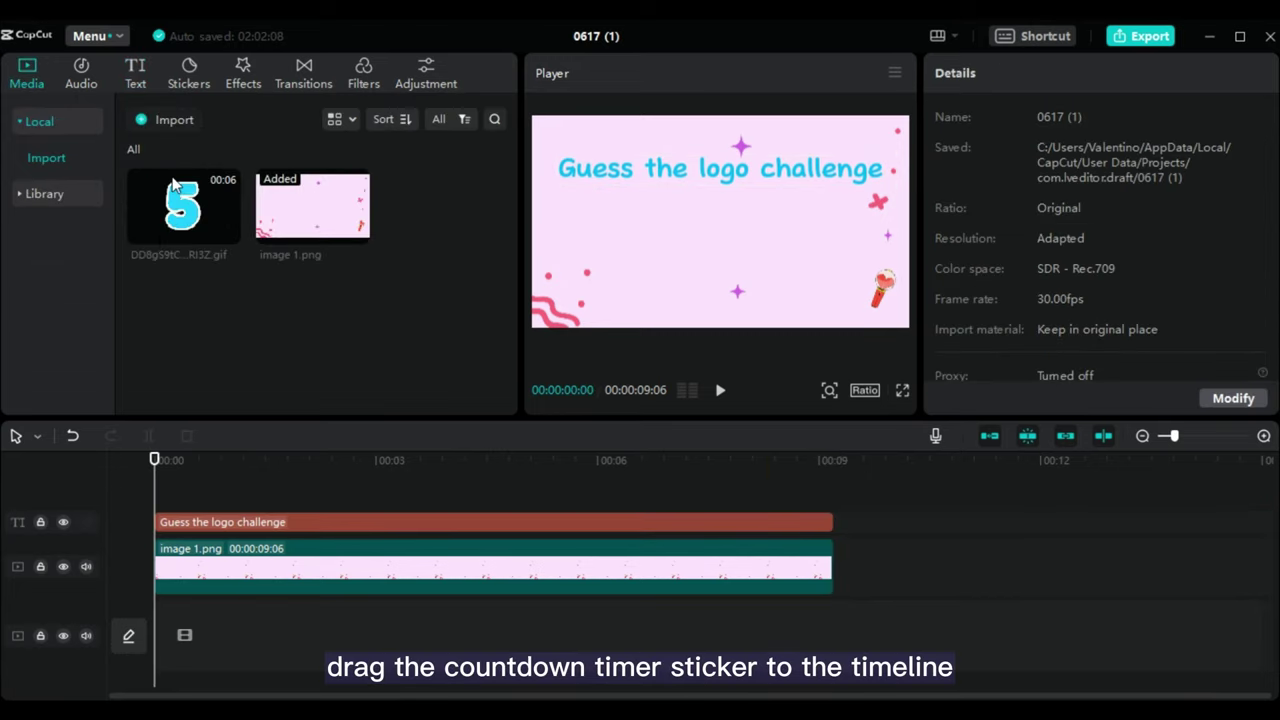
pyautogui.moveTo(173, 208); pyautogui.dragTo(290, 637)
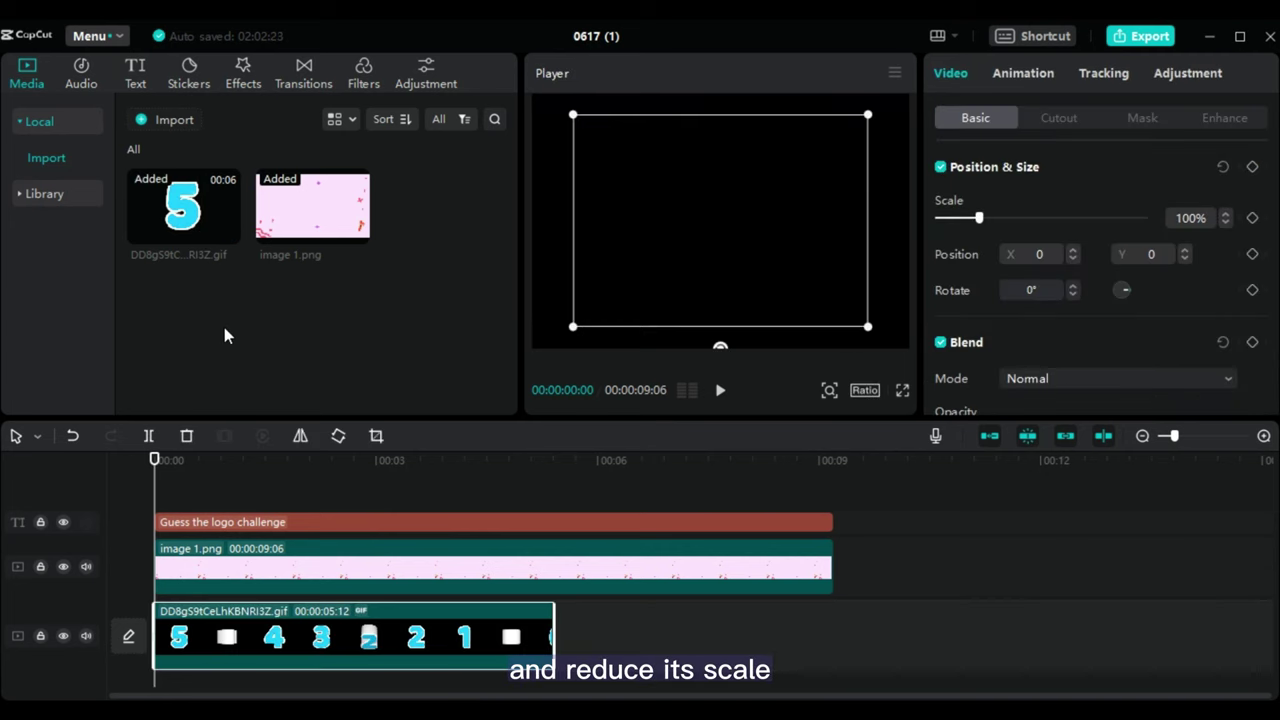
pyautogui.moveTo(454, 632); pyautogui.dragTo(423, 583)
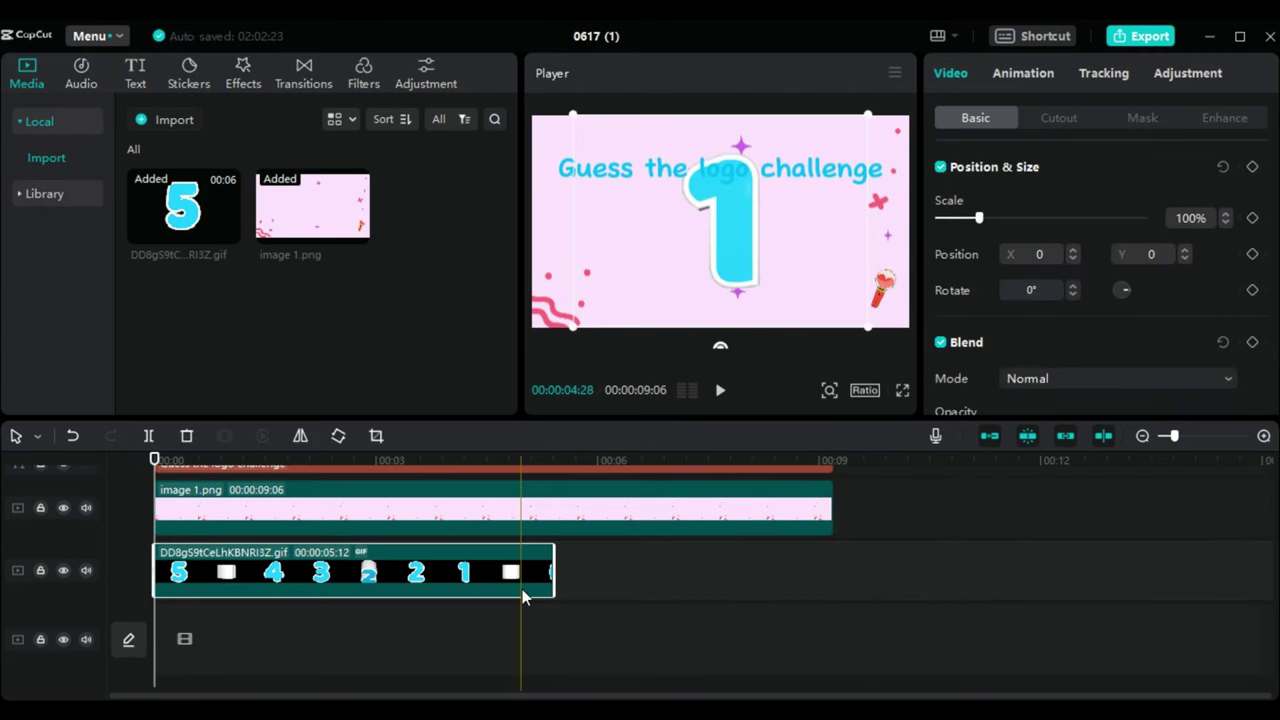
pyautogui.moveTo(522, 589); pyautogui.dragTo(587, 568)
pyautogui.click(593, 491)
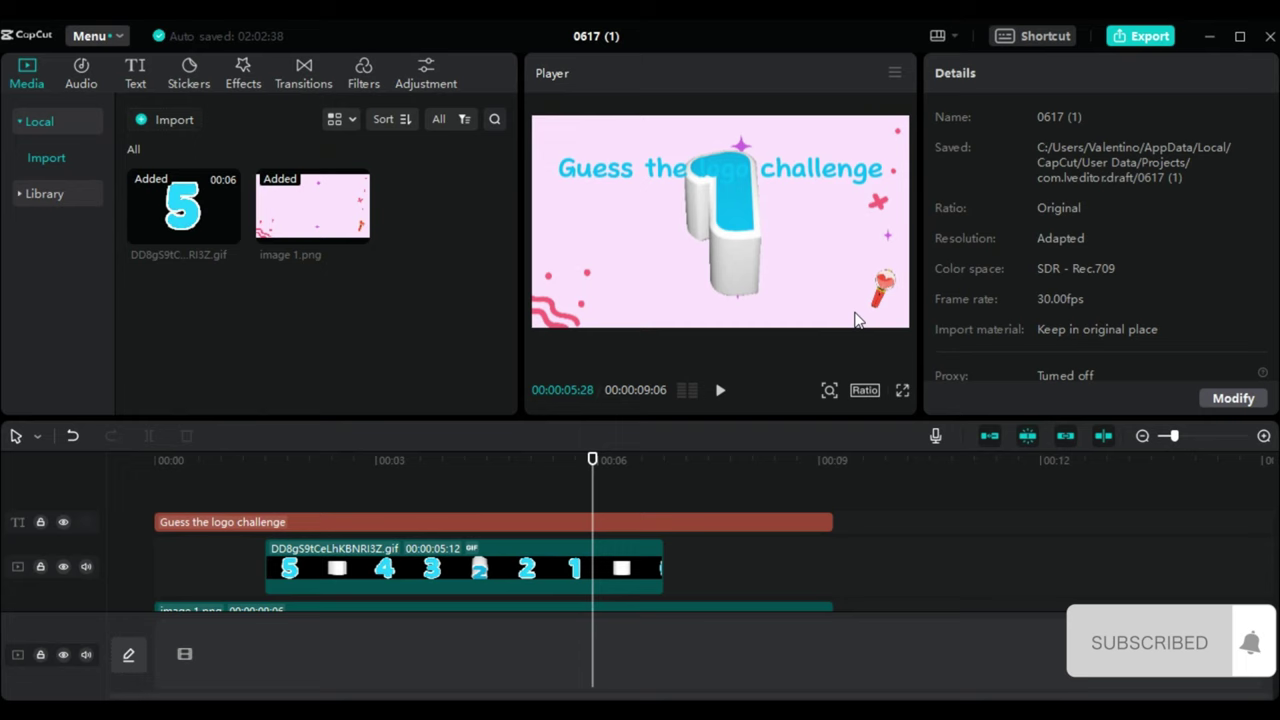
pyautogui.moveTo(860, 326); pyautogui.dragTo(589, 304)
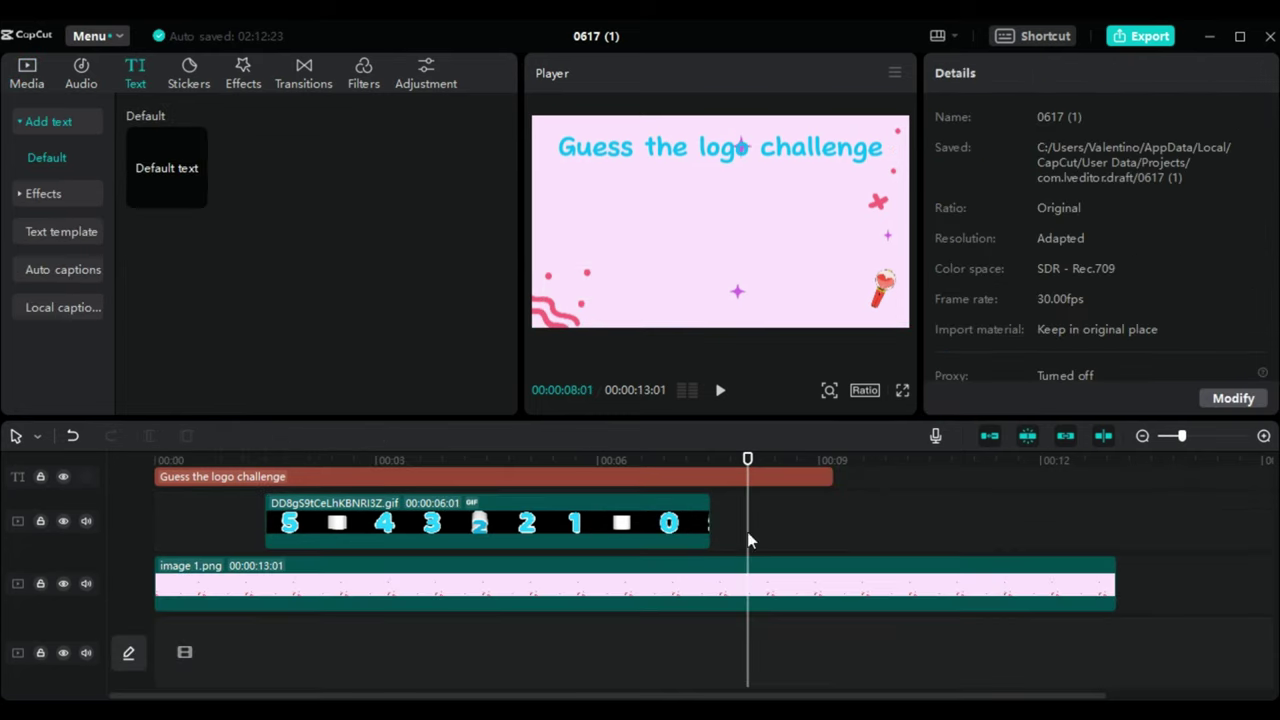
# Add Mastercard_Logo_2019.png to the timeline as an overlay and extend its clip to end at about 8 seconds
pyautogui.click(27, 68)
pyautogui.moveTo(440, 205)
pyautogui.mouseDown()
pyautogui.moveTo(385, 372)
pyautogui.moveTo(372, 512)
pyautogui.moveTo(356, 536)
pyautogui.moveTo(252, 533)
pyautogui.moveTo(268, 537)
pyautogui.mouseUp()
pyautogui.moveTo(471, 540); pyautogui.dragTo(752, 560)
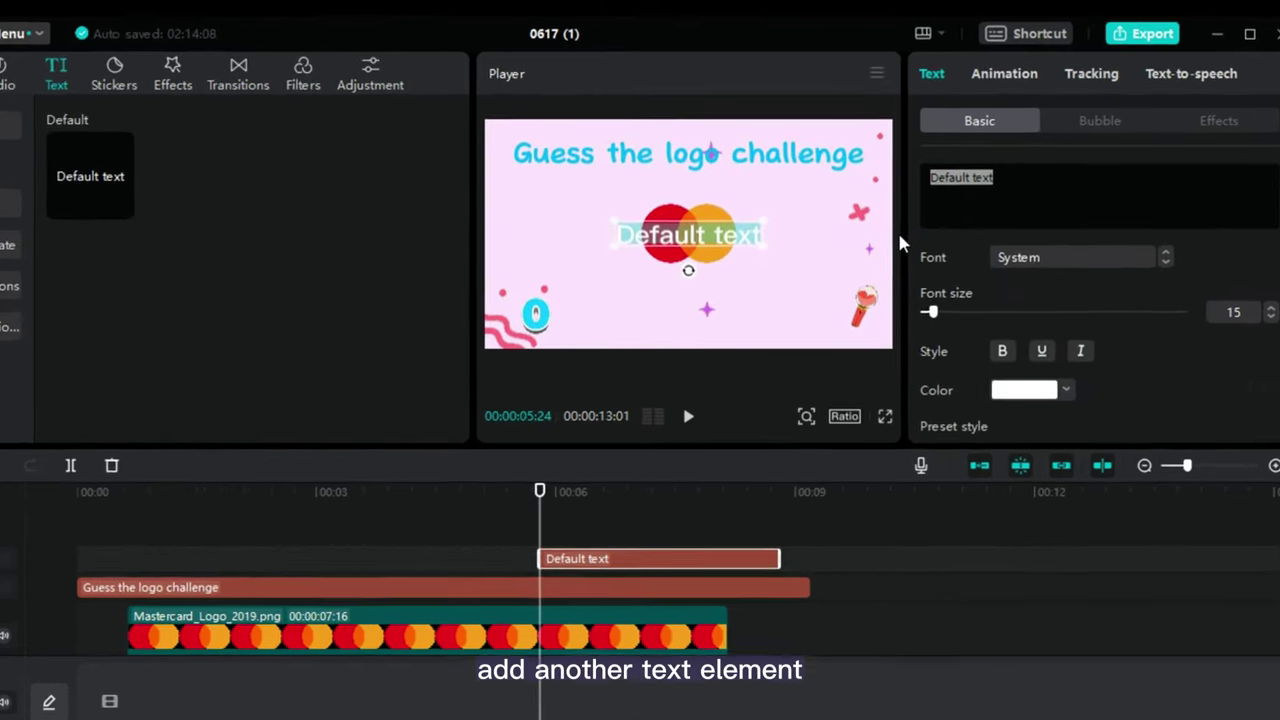
# Replace the default wording of the second text element, starting at 00:00:05:24, with "Answer"
pyautogui.write('Answer')
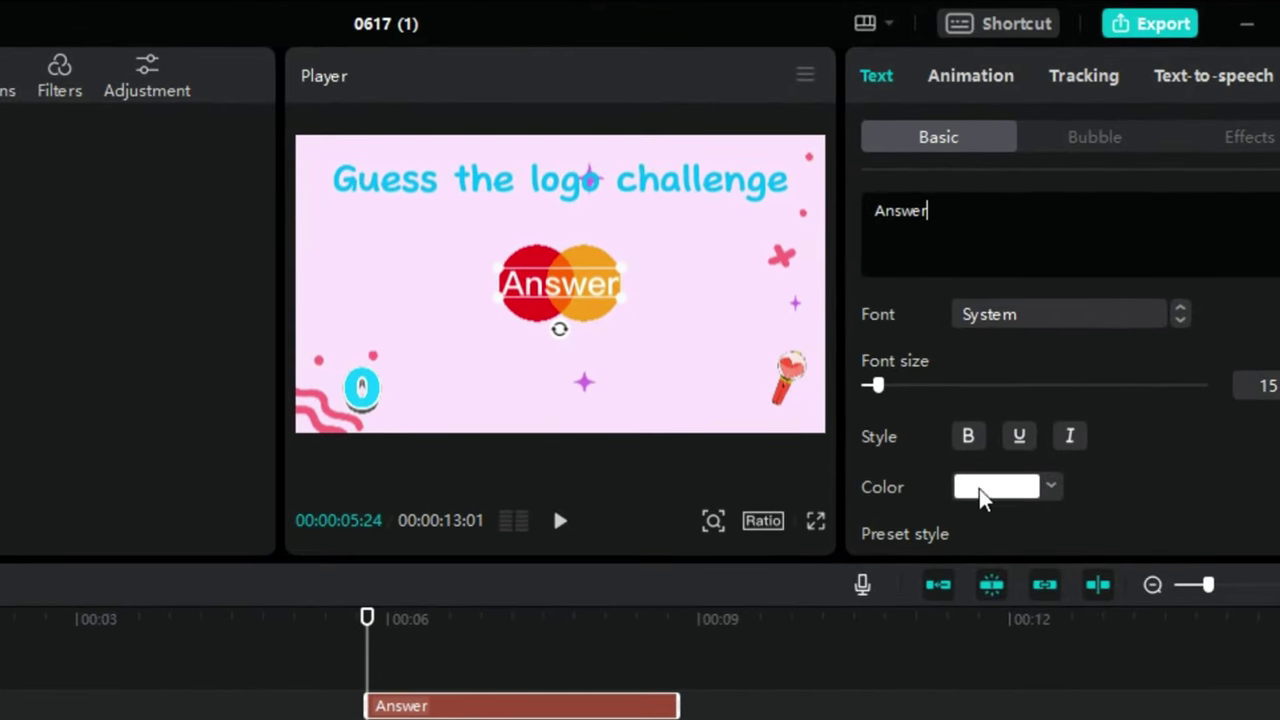
# Color the "Answer" text bright green and move its clip so that it starts after the Mastercard logo clip ends
pyautogui.click(982, 490)
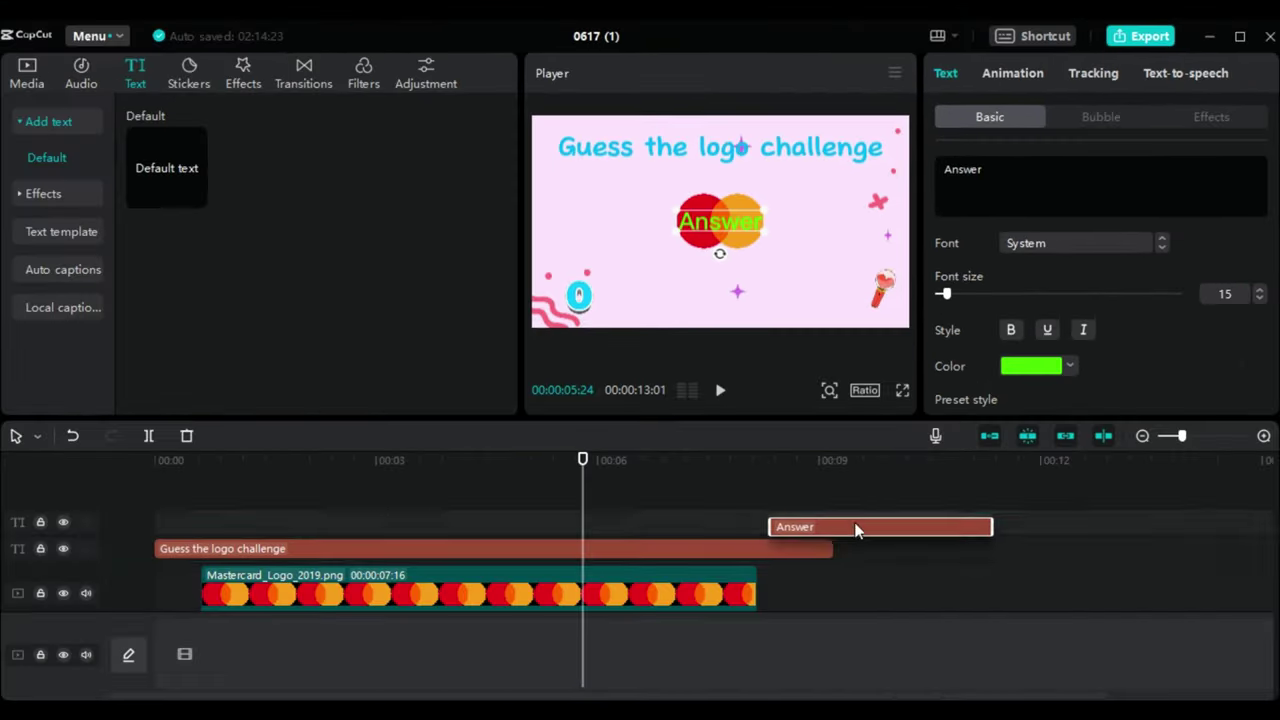
pyautogui.moveTo(855, 527); pyautogui.dragTo(913, 571)
pyautogui.click(816, 524)
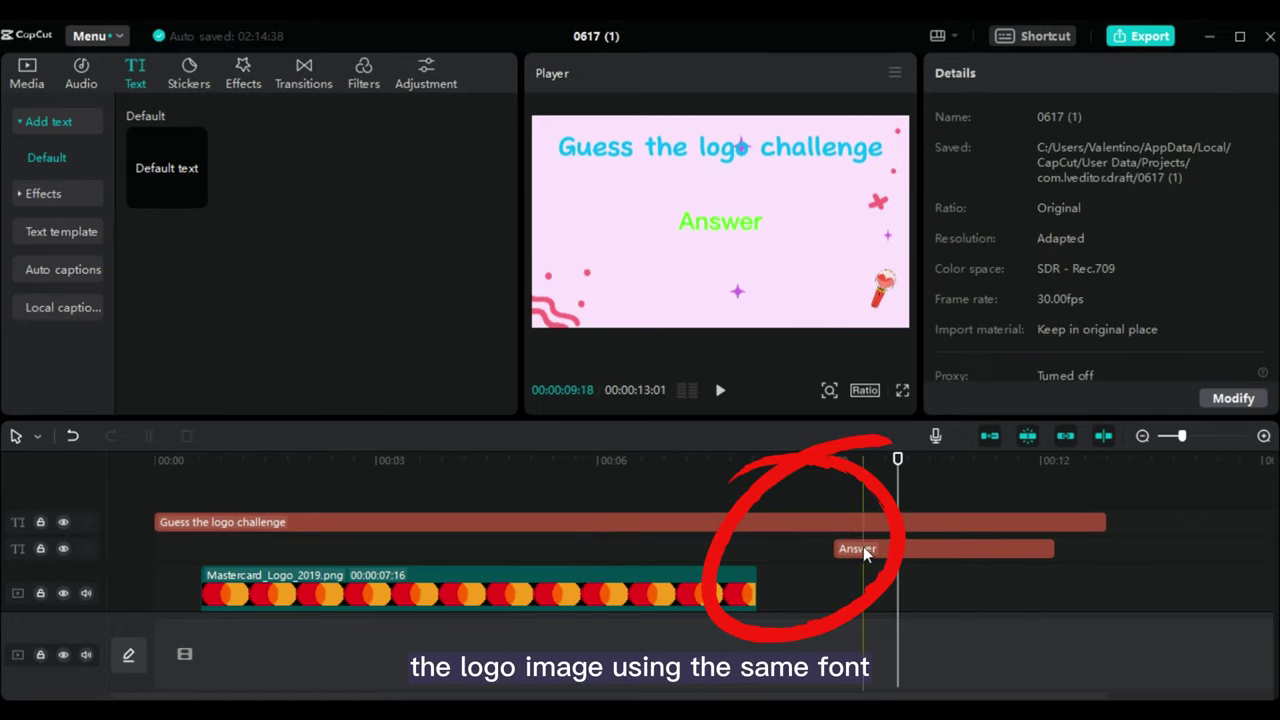
# Enlarge the "Answer" text, place it slightly below the frame's center, and set its font to ZY Aurora
pyautogui.click(863, 549)
pyautogui.moveTo(759, 233); pyautogui.dragTo(777, 237)
pyautogui.click(1131, 241)
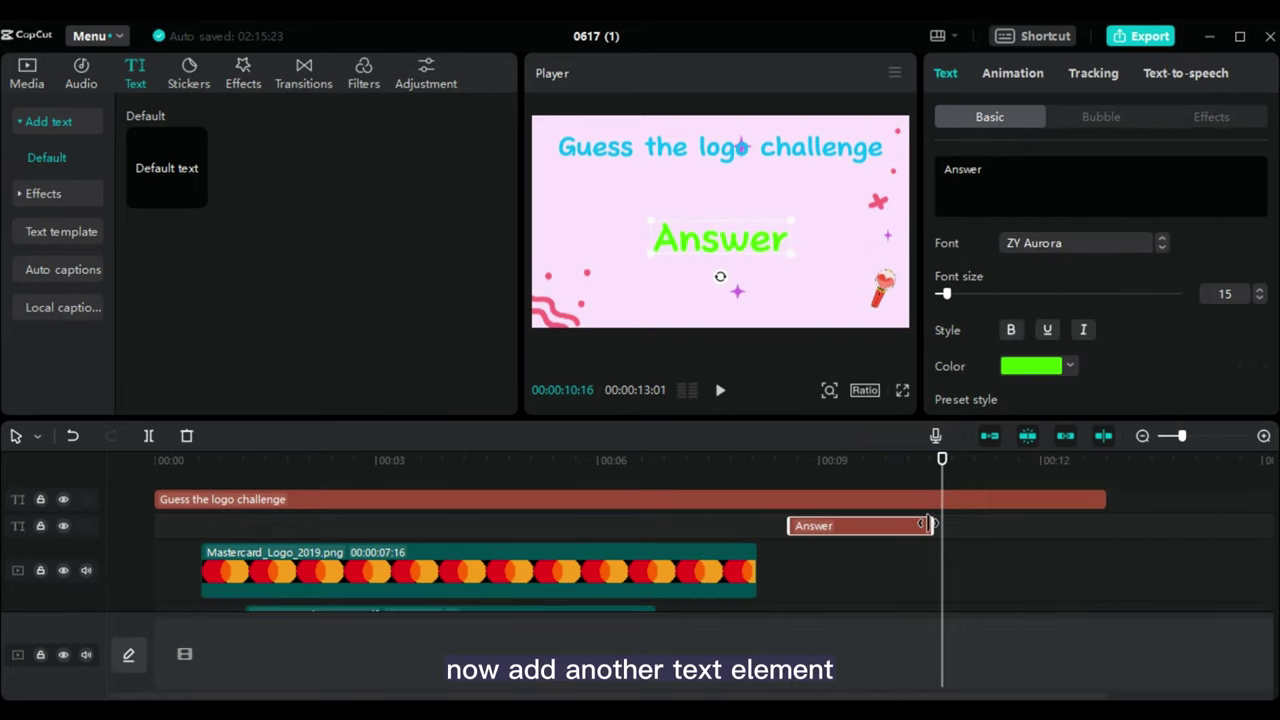
# End the "Answer" clip at 00:00:10:20 and add a new text element reading "Master Card" directly after it
pyautogui.moveTo(936, 524); pyautogui.dragTo(941, 524)
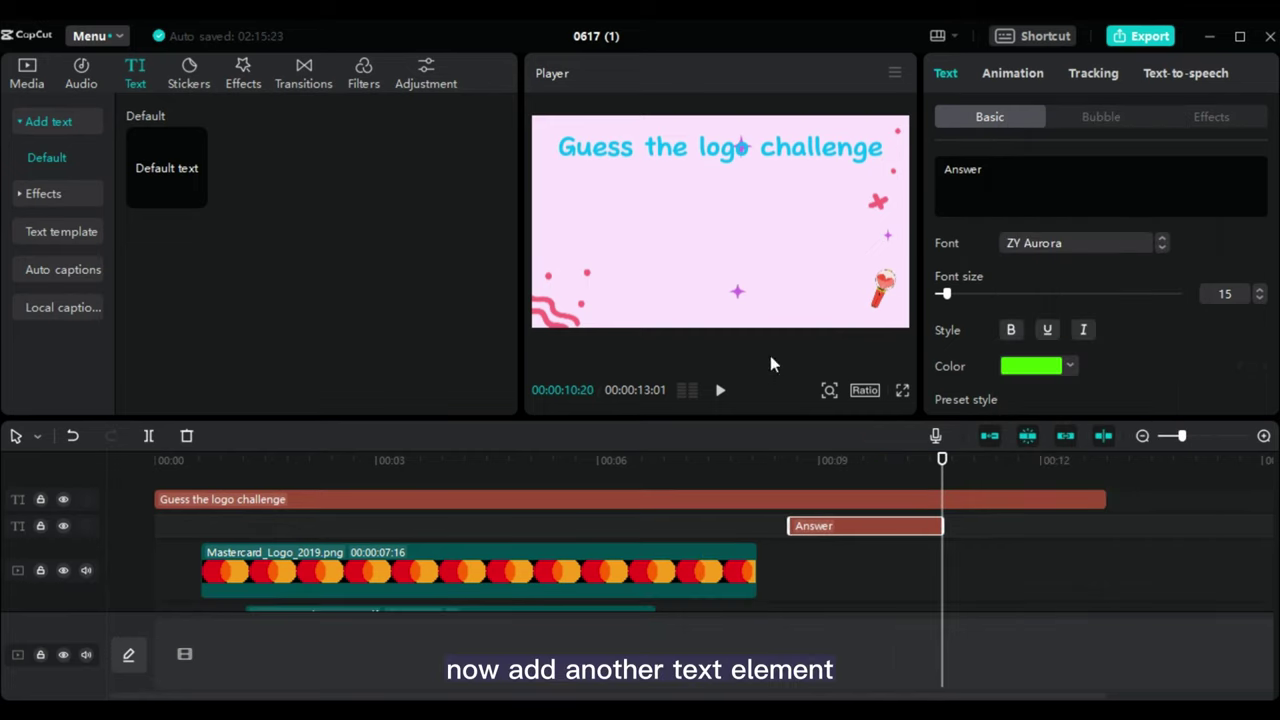
pyautogui.click(195, 196)
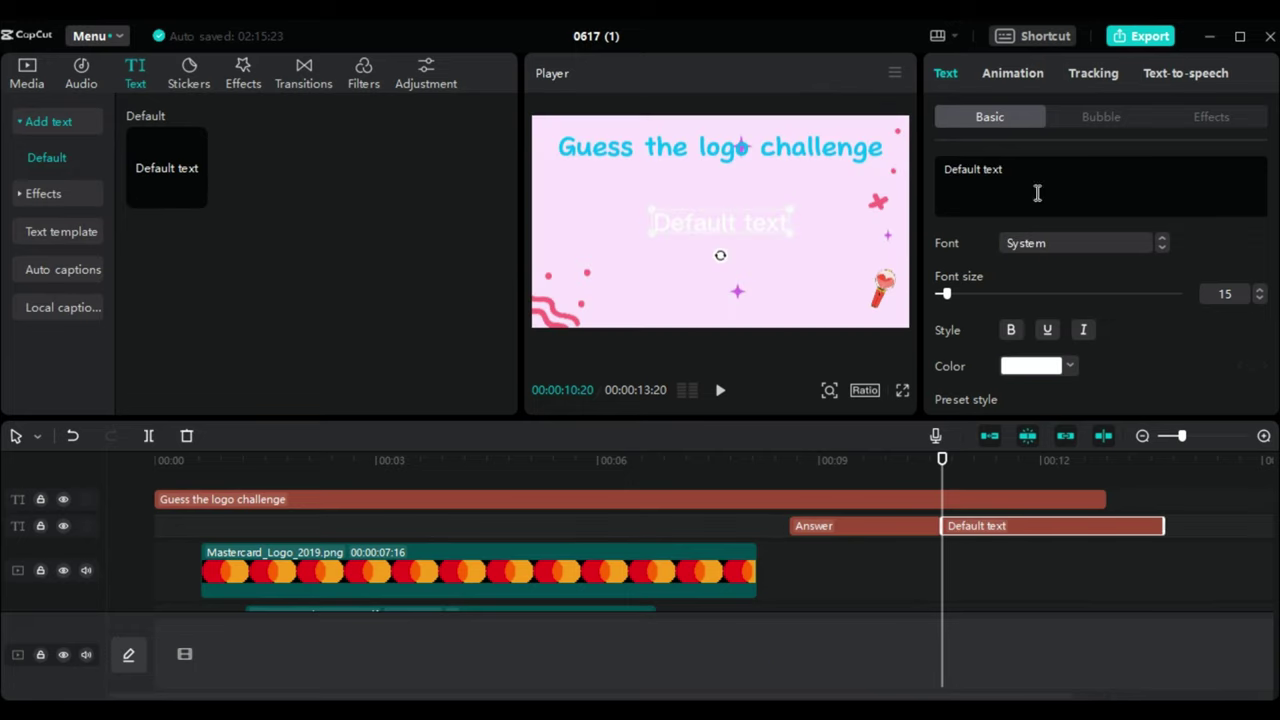
pyautogui.moveTo(1012, 177); pyautogui.dragTo(945, 175)
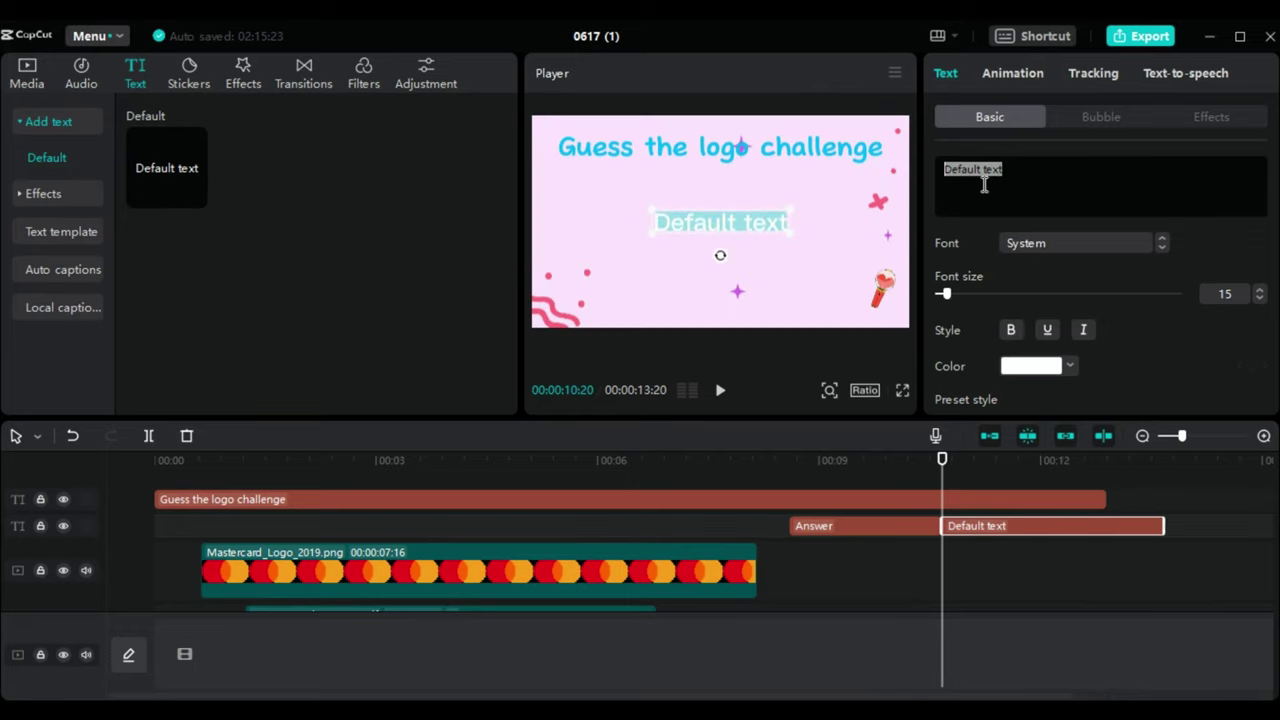
pyautogui.write('Mas')
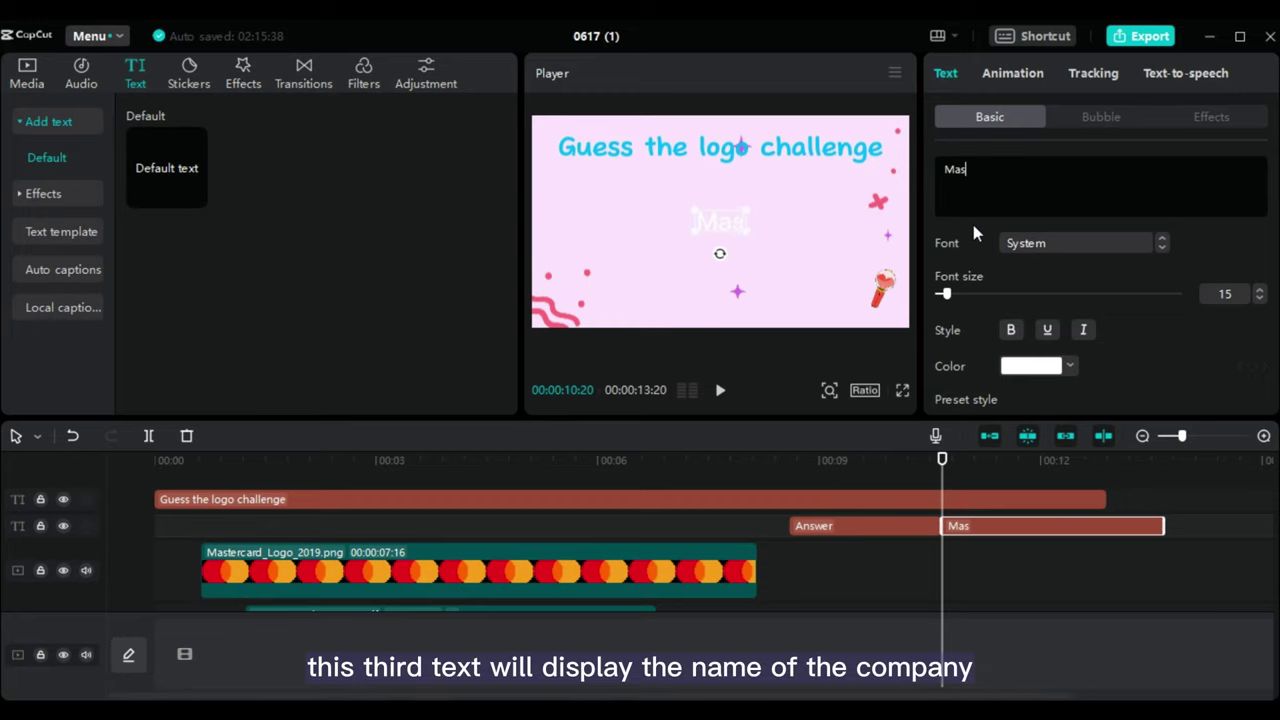
pyautogui.write('ter Card')
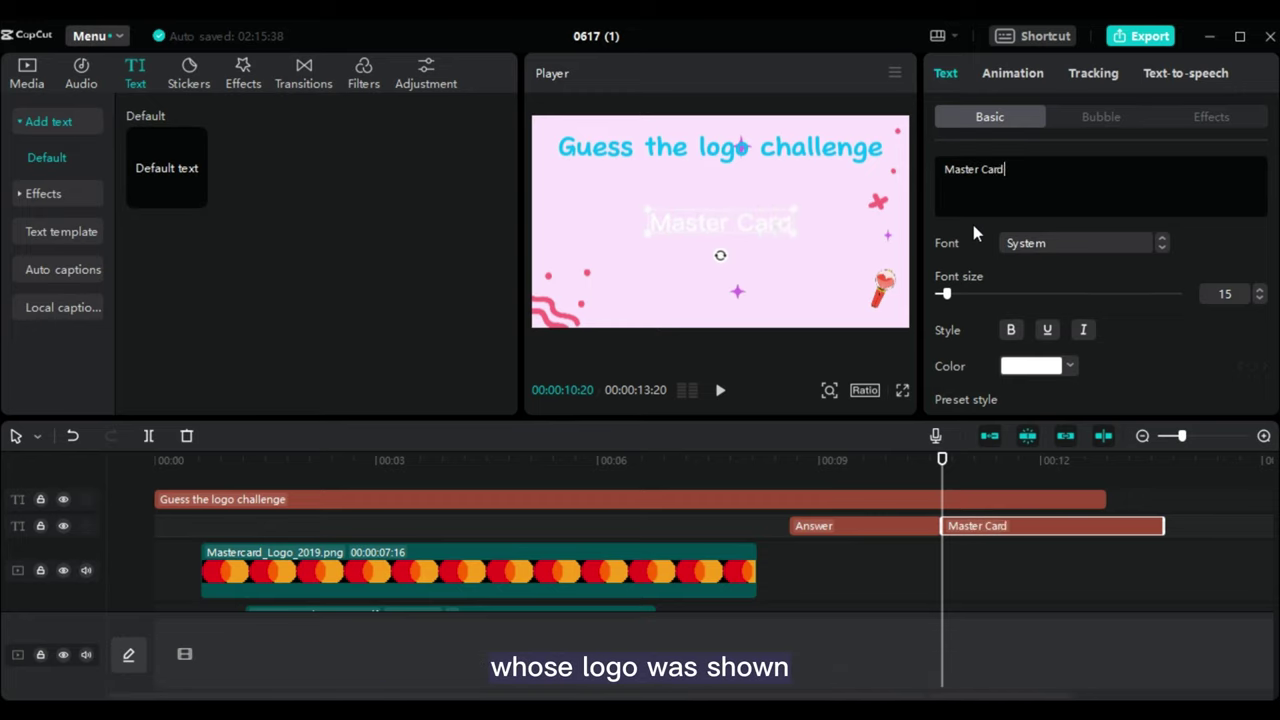
# Color the "Master Card" text red (FF0000)
pyautogui.click(1036, 372)
pyautogui.click(1071, 602)
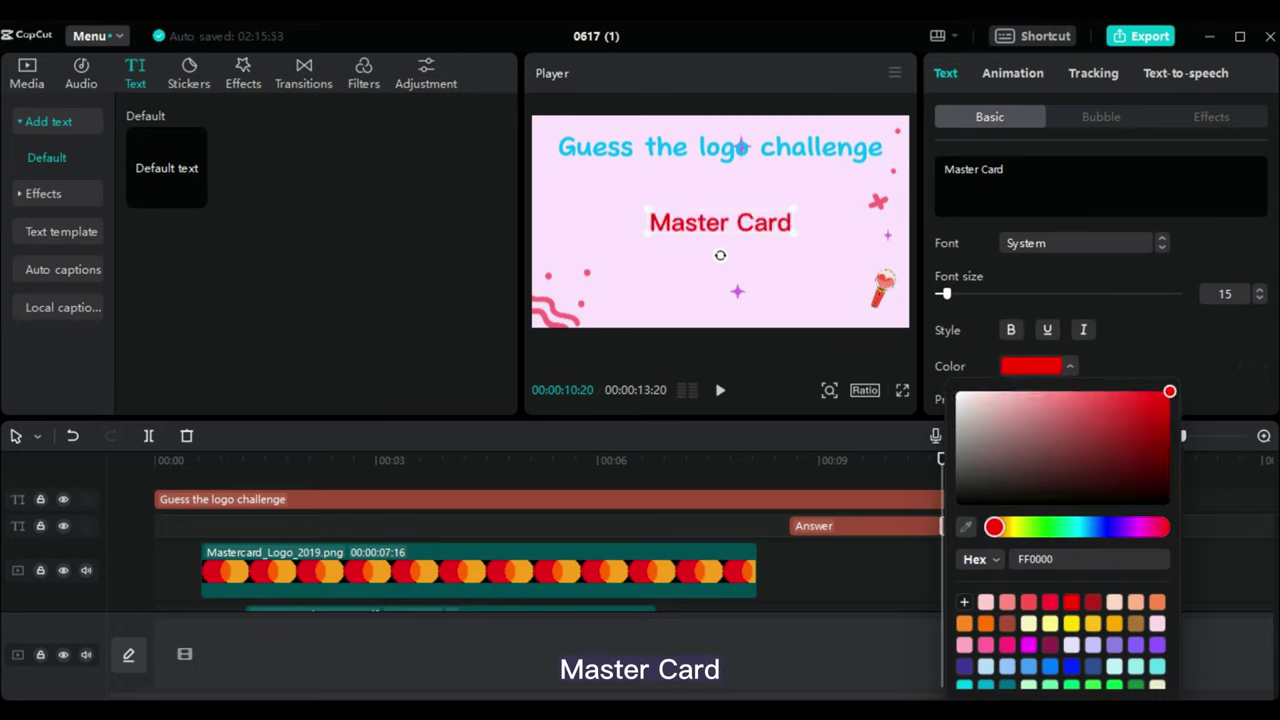
pyautogui.click(1070, 366)
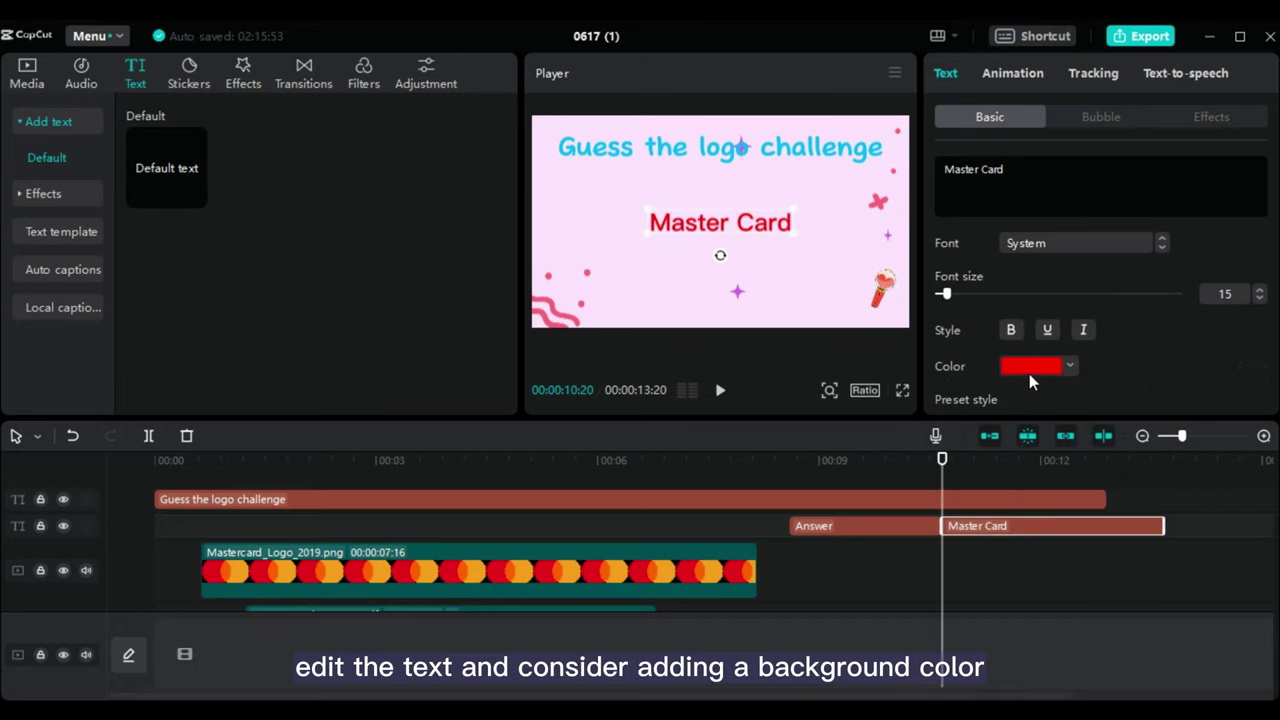
# Enable a background behind the "Master Card" text and set its color to turquoise (08FBE4)
pyautogui.scroll(-10, 1029, 374)
pyautogui.click(940, 288)
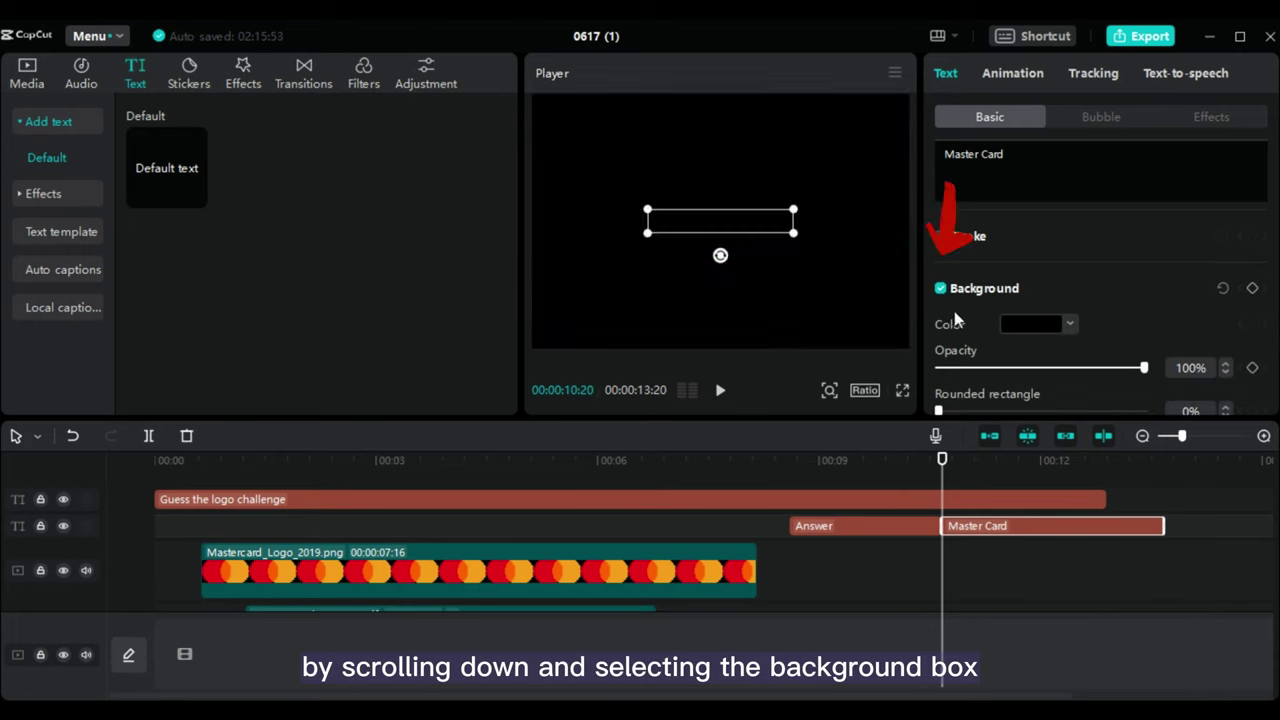
pyautogui.click(1045, 321)
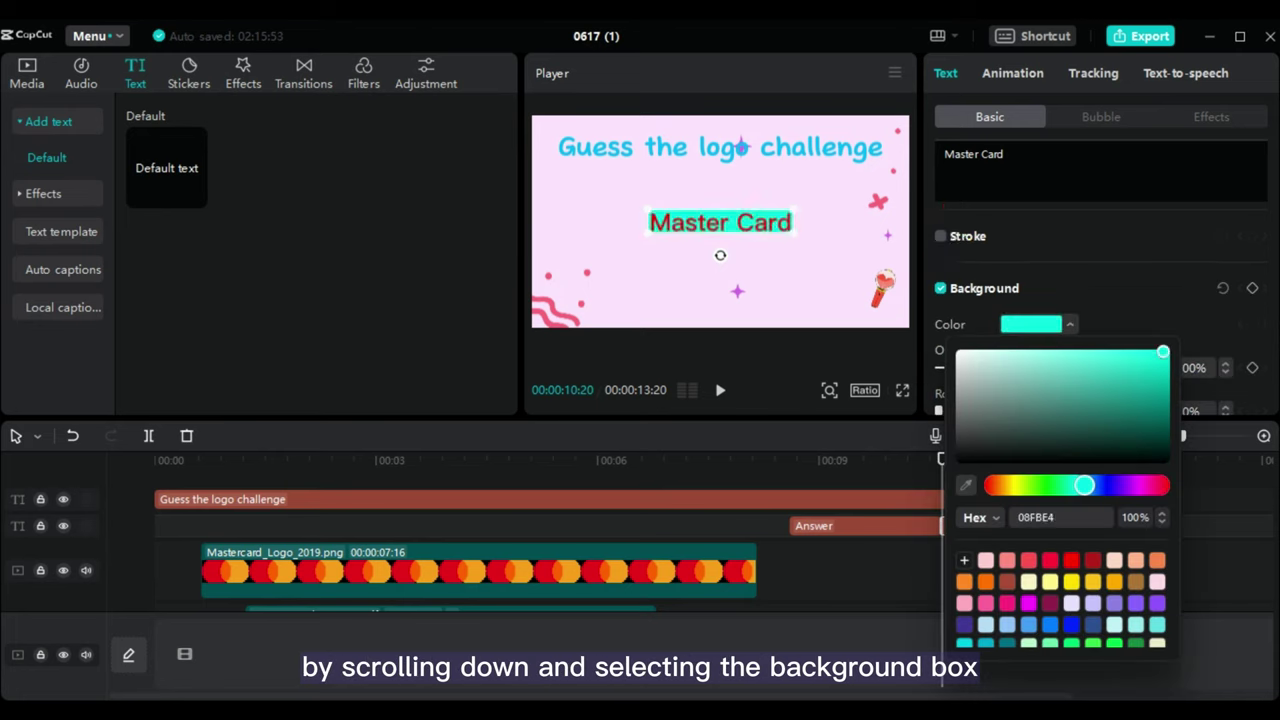
pyautogui.click(1028, 270)
# Set the font of the "Master Card" text to ZY Aurora
pyautogui.scroll(10, 1028, 270)
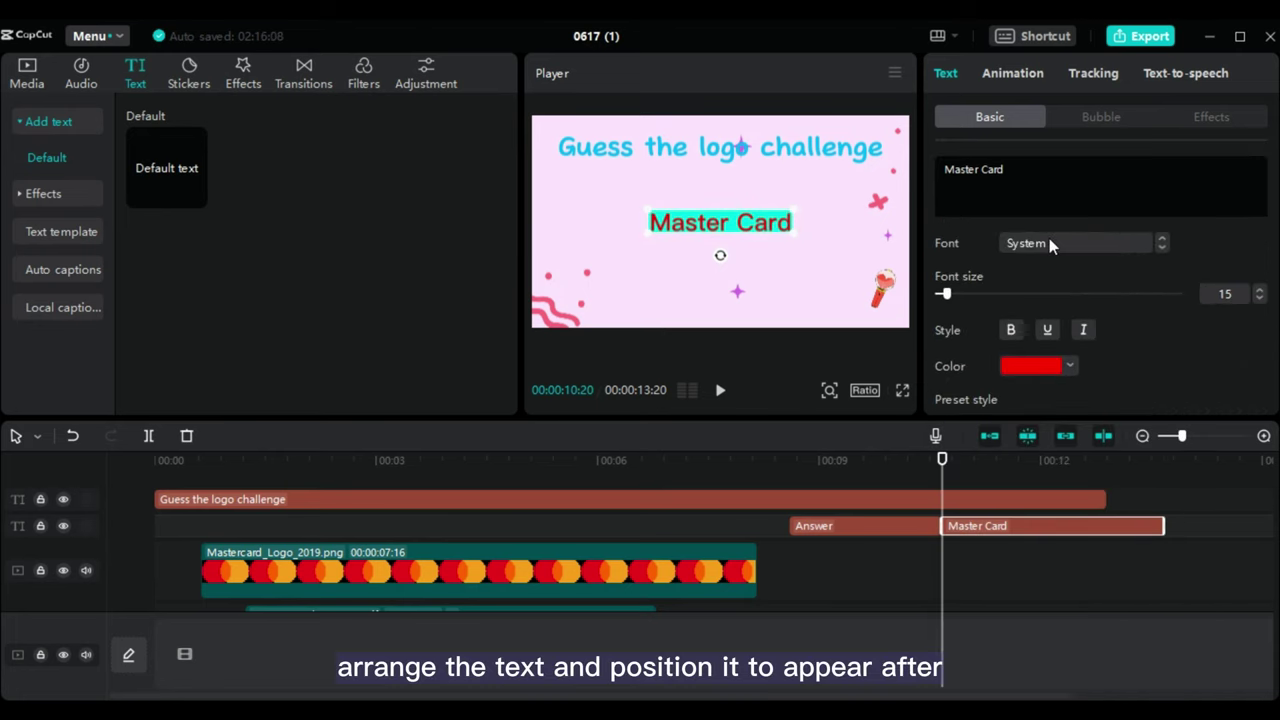
pyautogui.click(1049, 243)
pyautogui.click(1060, 406)
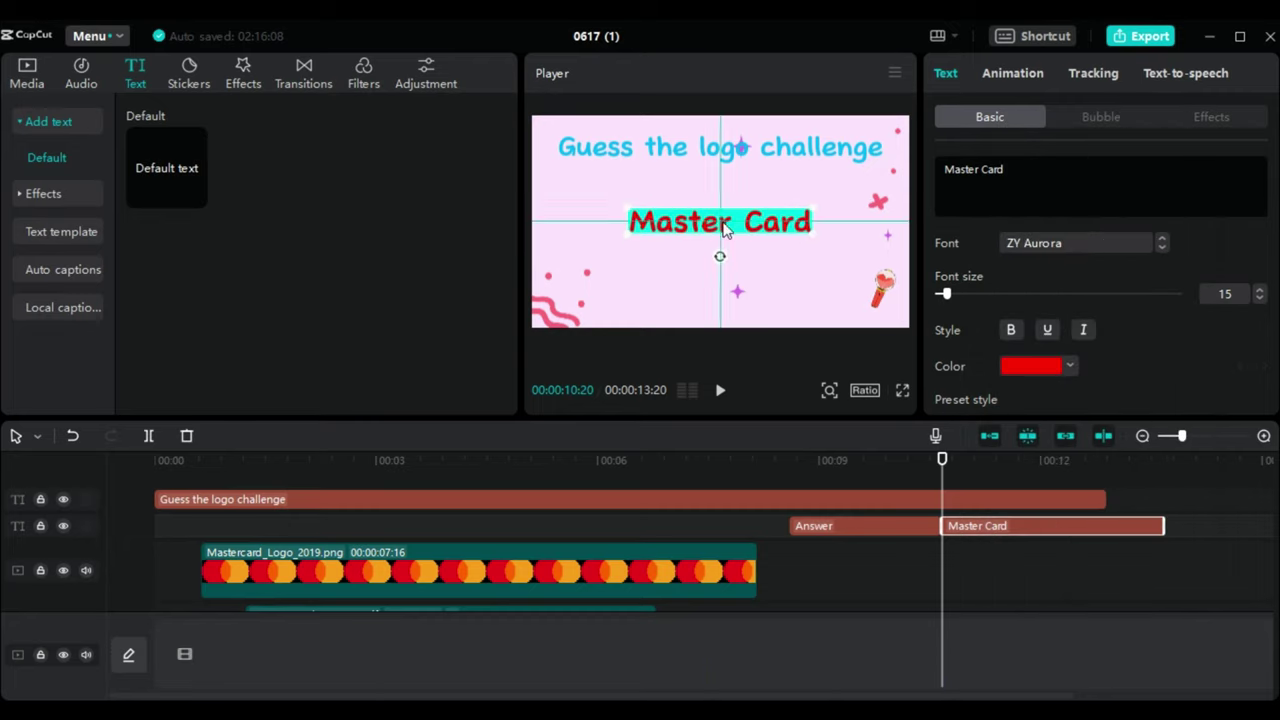
# Move the "Master Card" text slightly below the frame's center and shorten its clip to end before the title's clip
pyautogui.moveTo(726, 229); pyautogui.dragTo(731, 246)
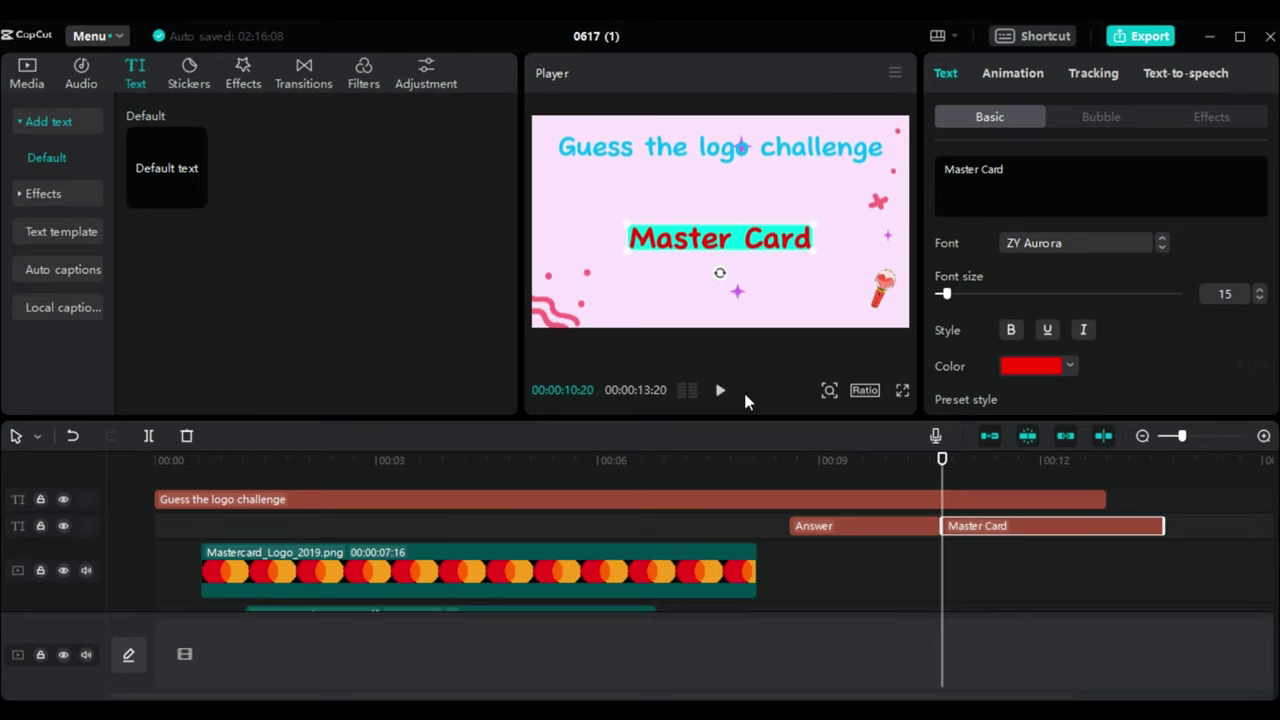
pyautogui.moveTo(1164, 526); pyautogui.dragTo(1072, 524)
pyautogui.click(1095, 500)
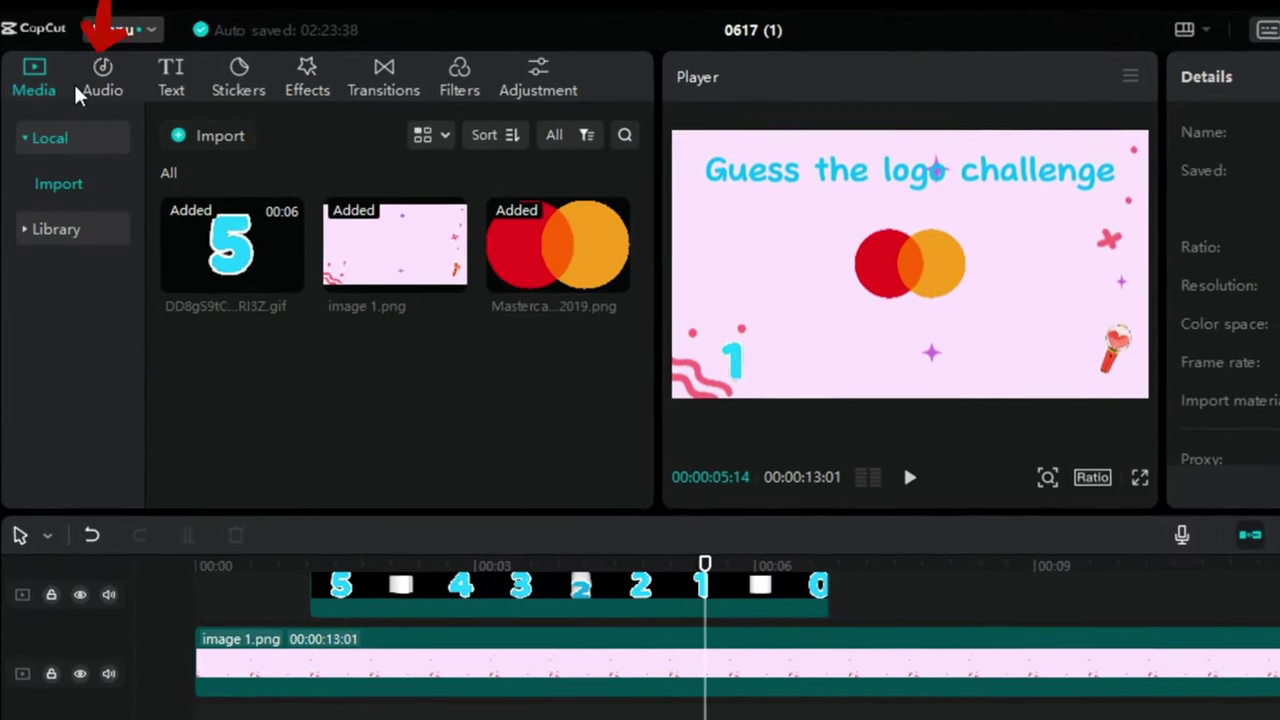
# Add the Clock sound effect from the Mechanical sound effects category to the timeline
pyautogui.click(85, 88)
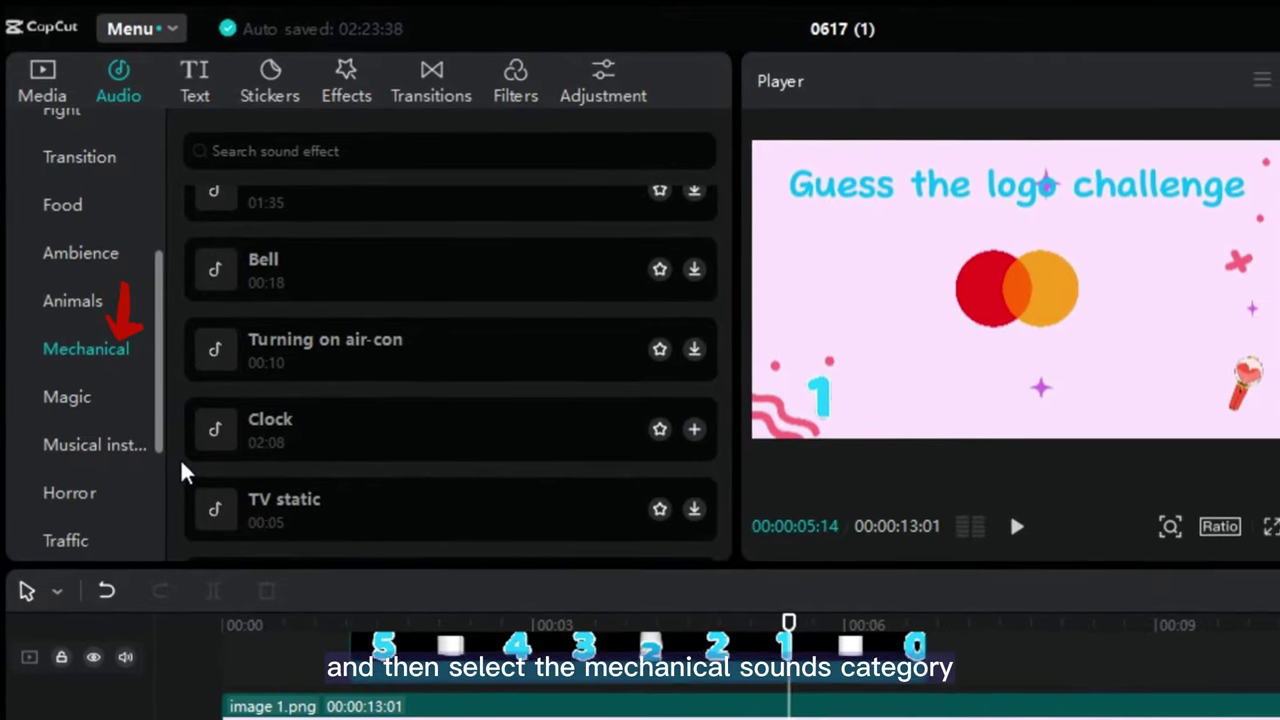
pyautogui.scroll(3, 345, 305)
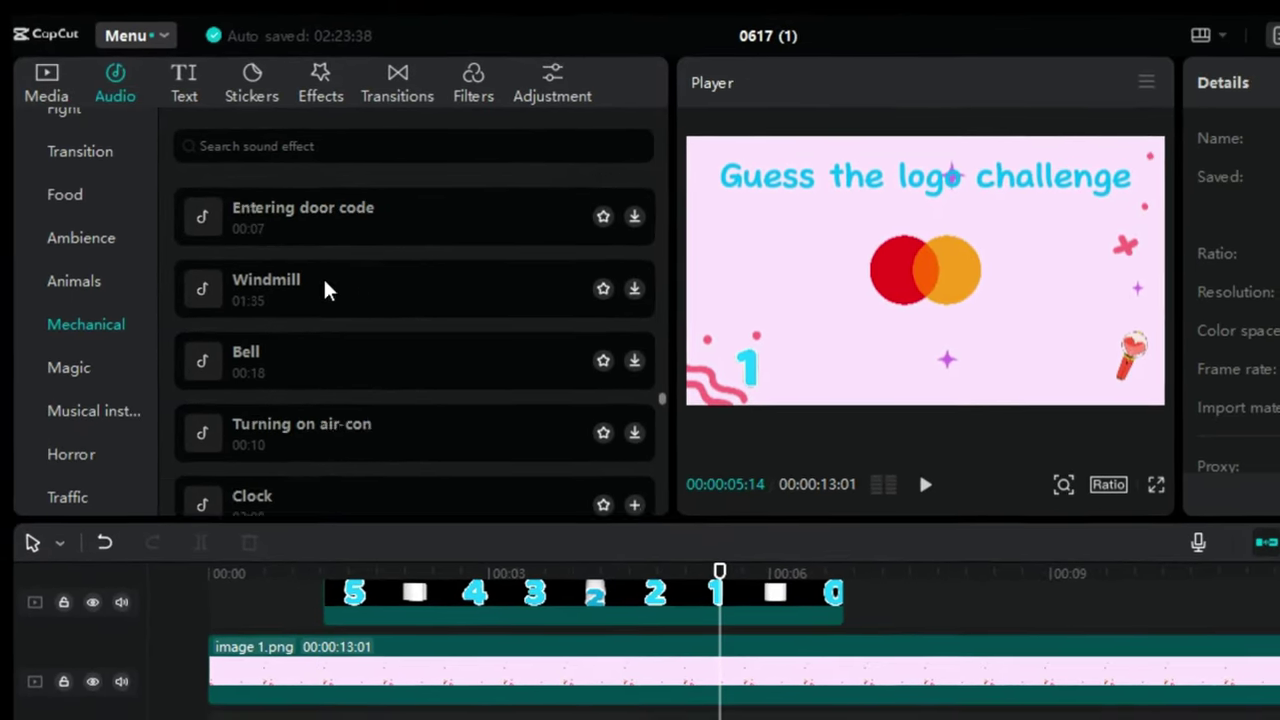
pyautogui.scroll(-3, 330, 290)
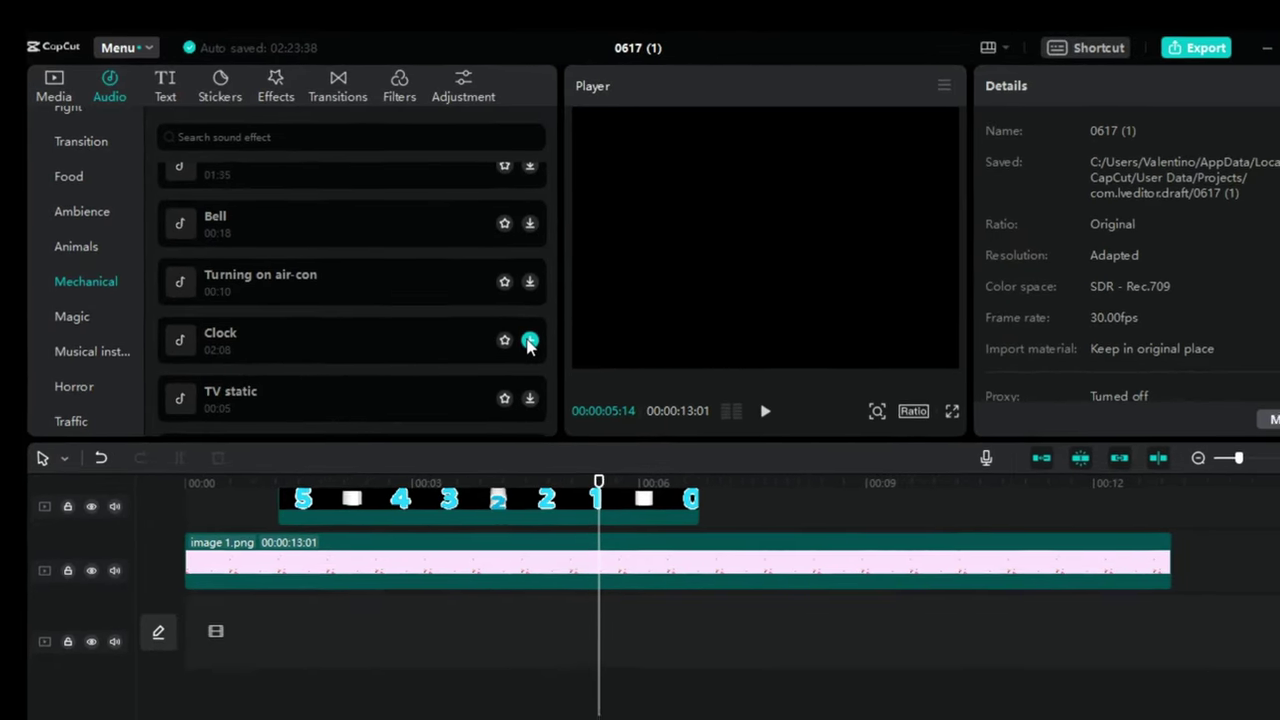
pyautogui.click(574, 364)
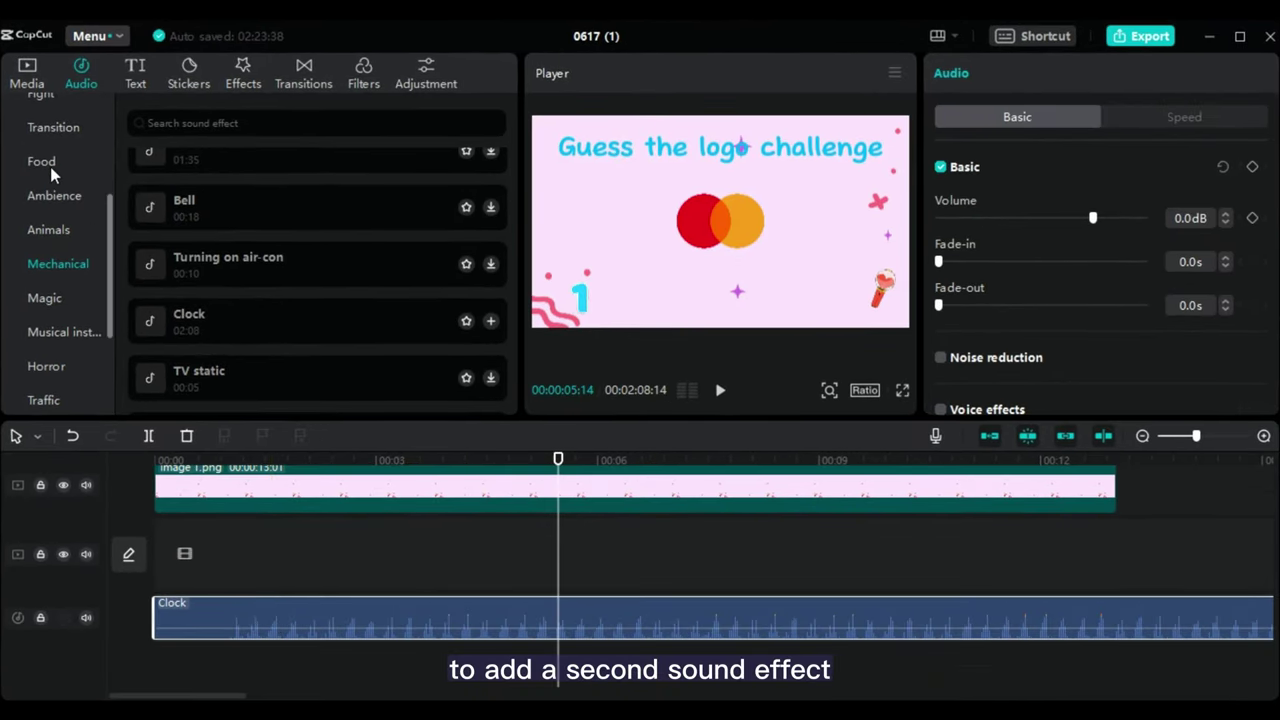
# Add the Right answer sound effect from the Performance sound effects category to the timeline
pyautogui.scroll(3, 52, 175)
pyautogui.click(60, 197)
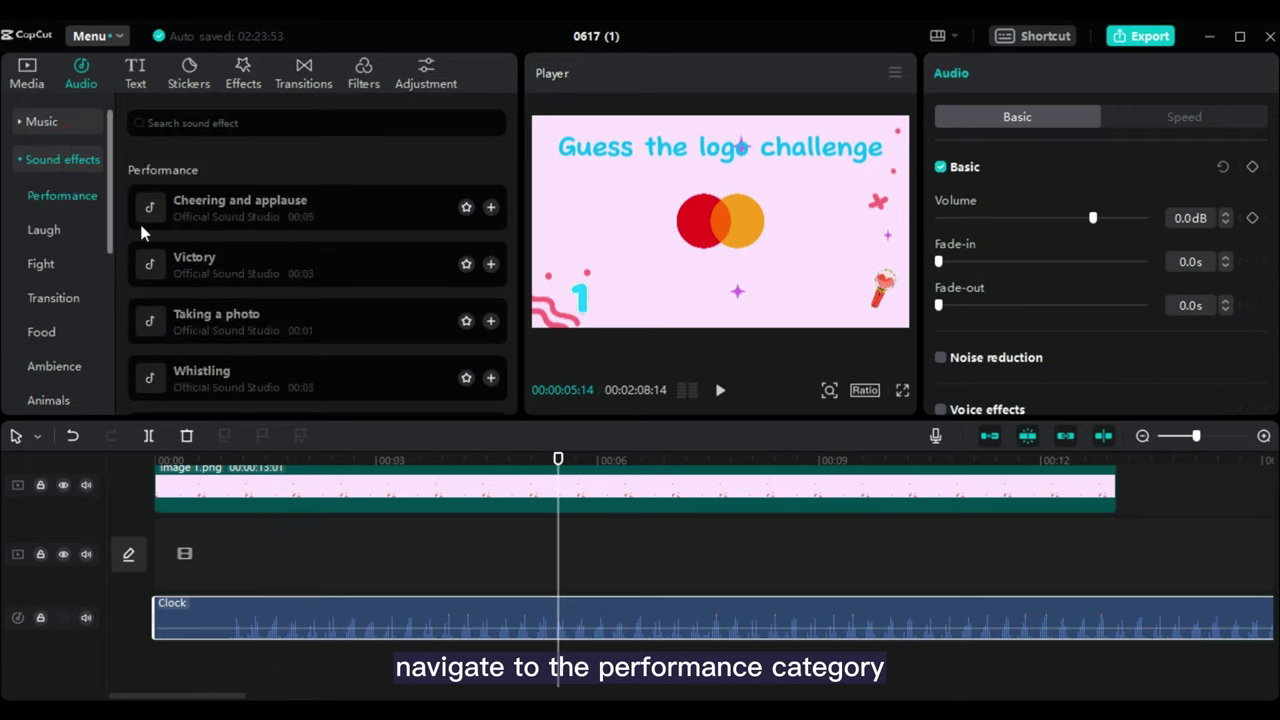
pyautogui.scroll(-5, 390, 250)
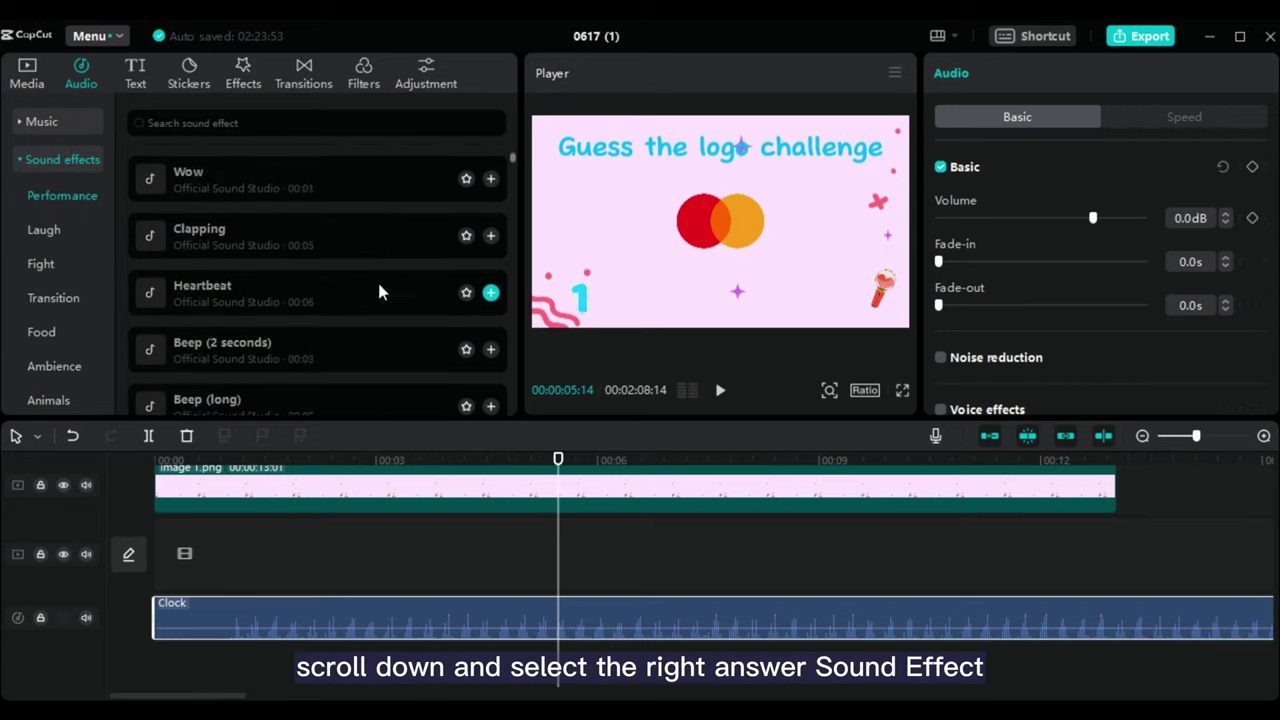
pyautogui.scroll(-10, 379, 291)
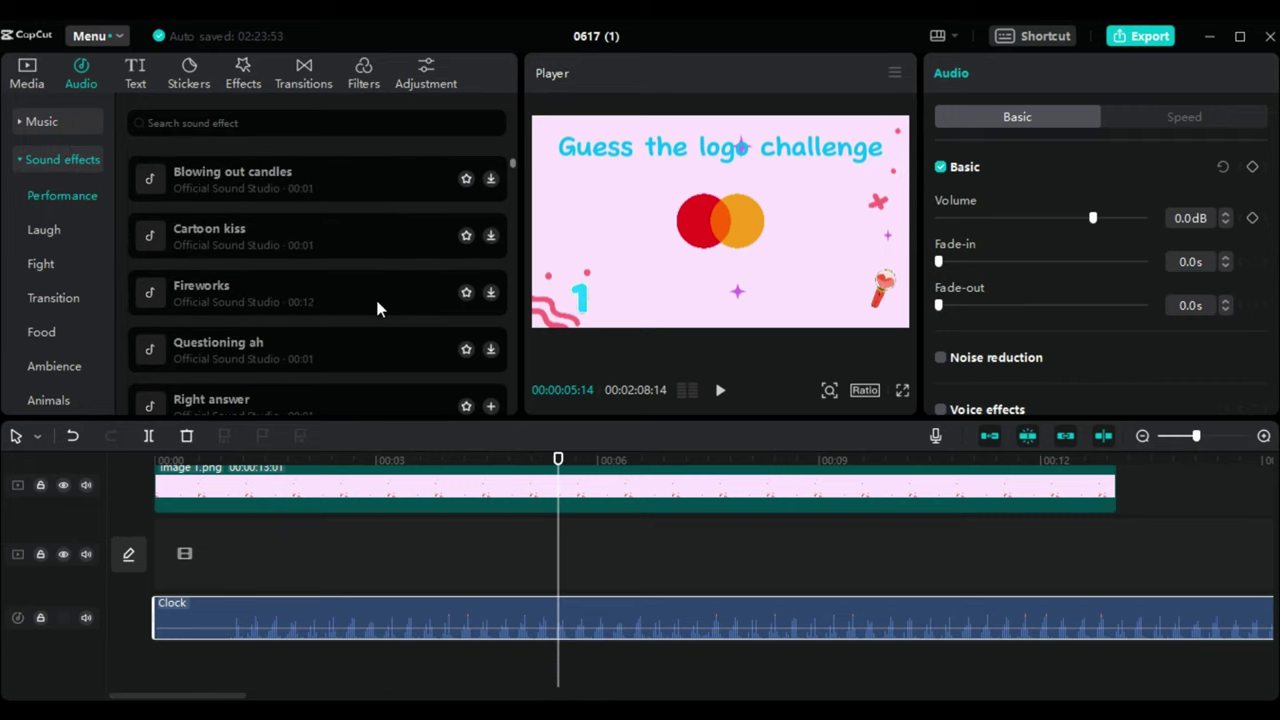
pyautogui.scroll(-5, 375, 296)
pyautogui.scroll(2, 370, 302)
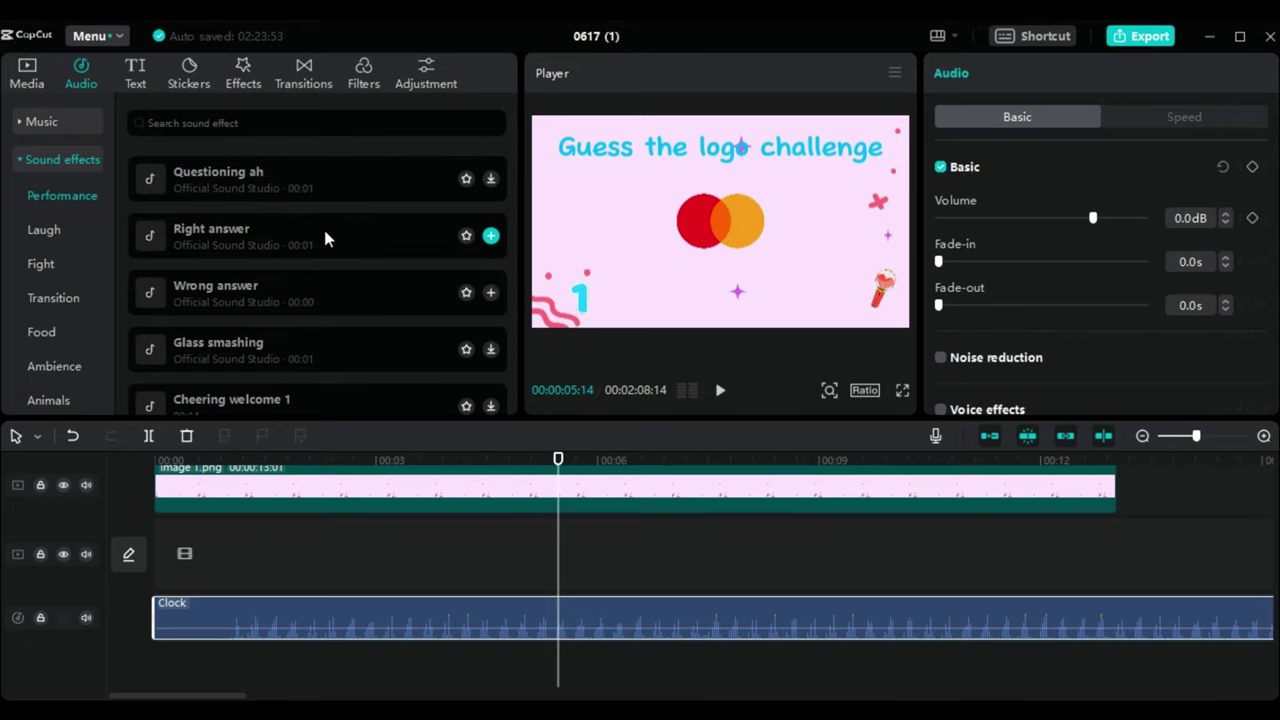
pyautogui.click(491, 236)
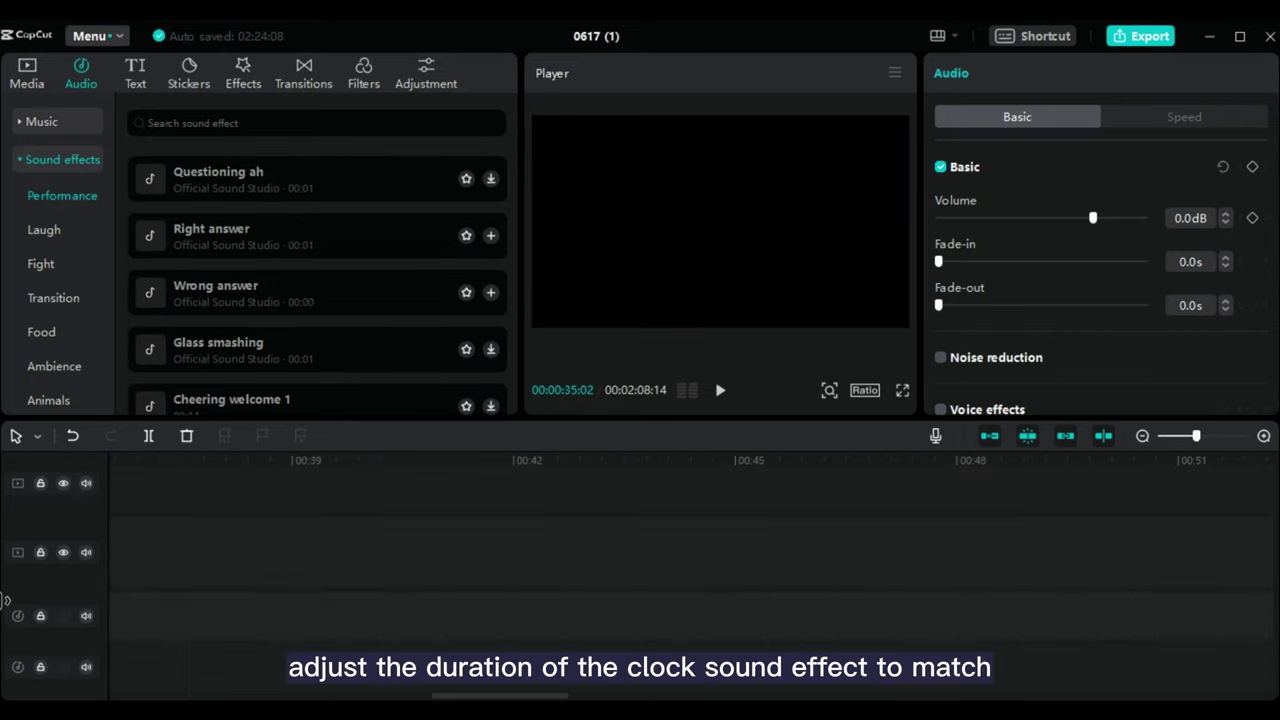
# Shorten the Clock sound to end at about 7 seconds and move the Right answer sound to start with the "Answer" text at 00:00:08:18
pyautogui.moveTo(5, 600); pyautogui.dragTo(622, 600)
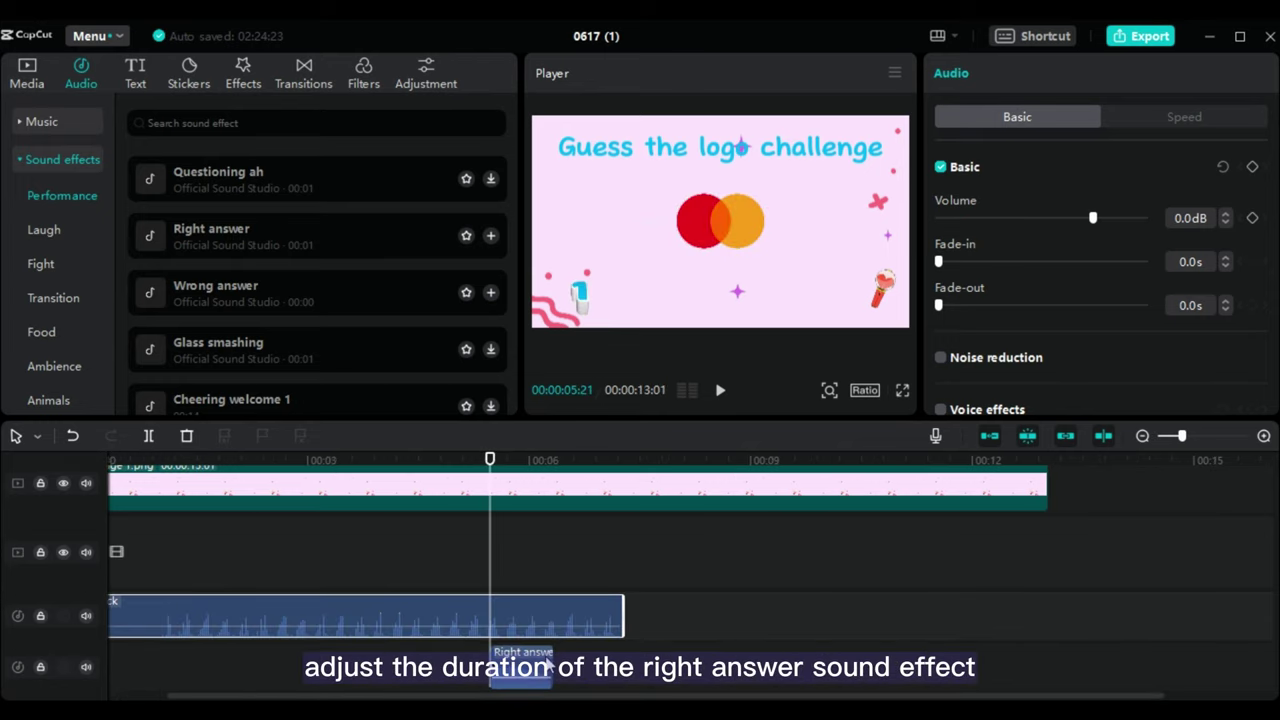
pyautogui.moveTo(507, 668); pyautogui.dragTo(737, 652)
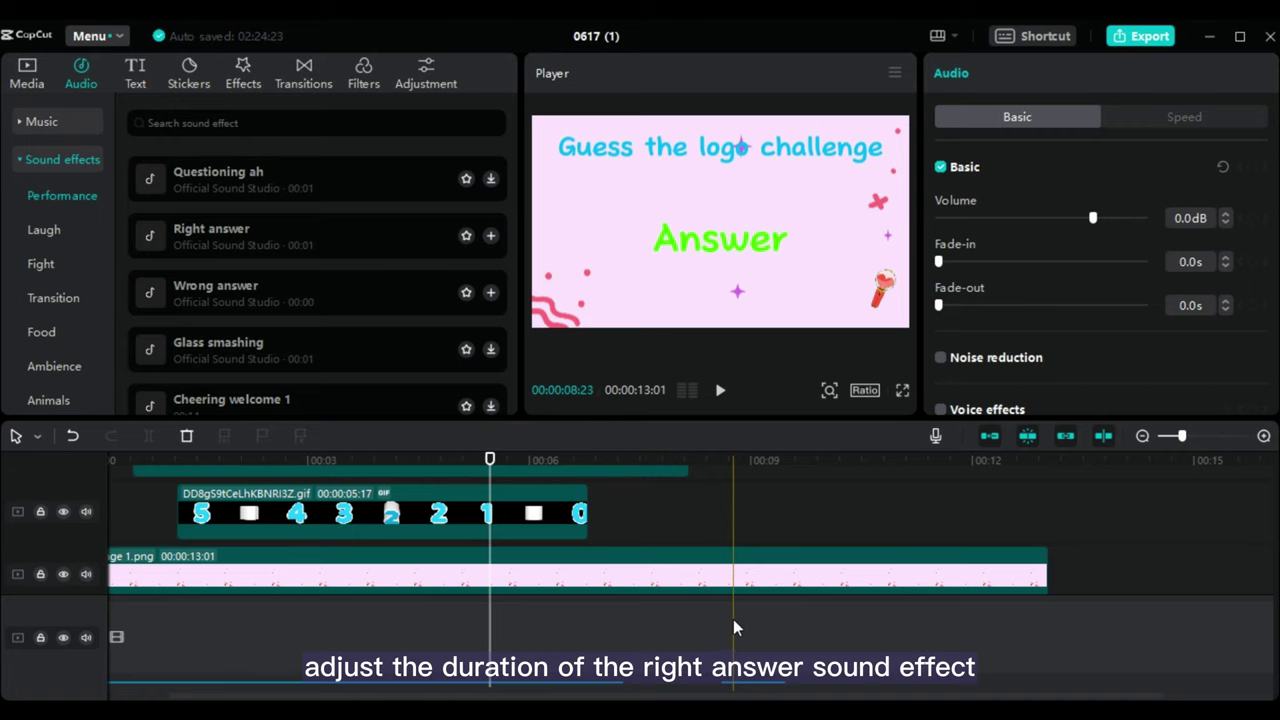
pyautogui.scroll(2, 731, 616)
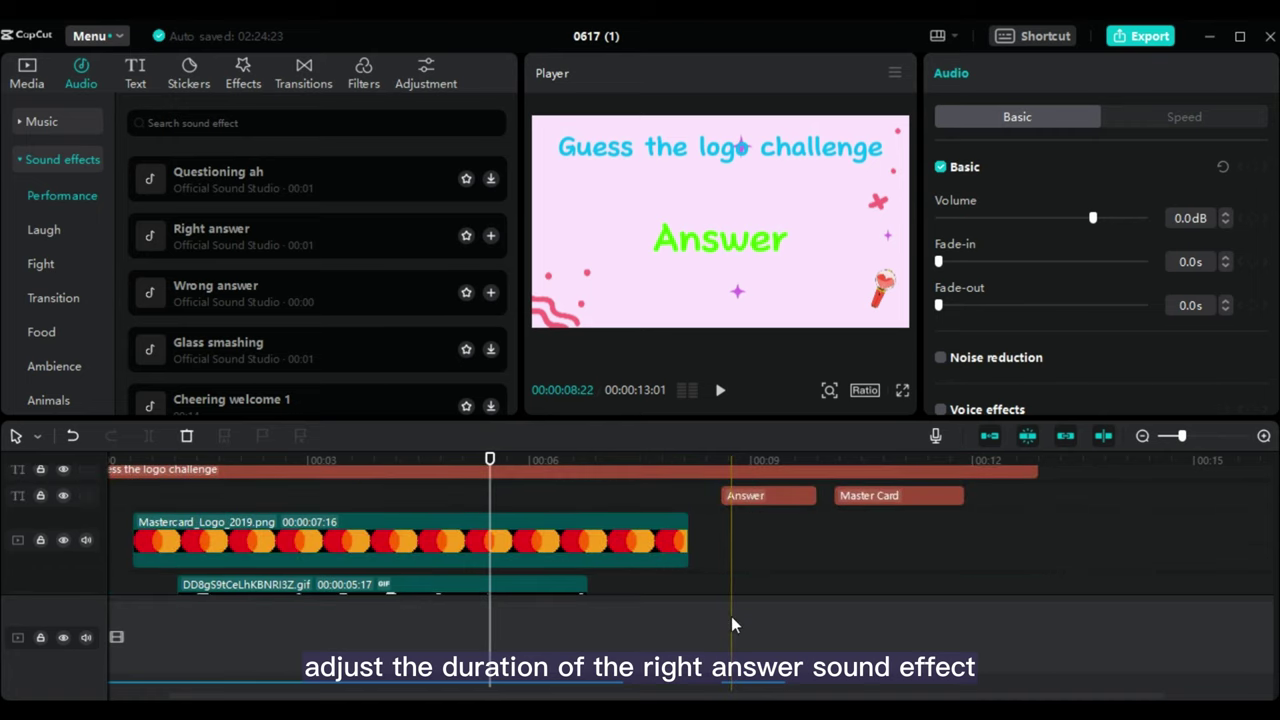
pyautogui.click(722, 460)
pyautogui.scroll(-3, 742, 600)
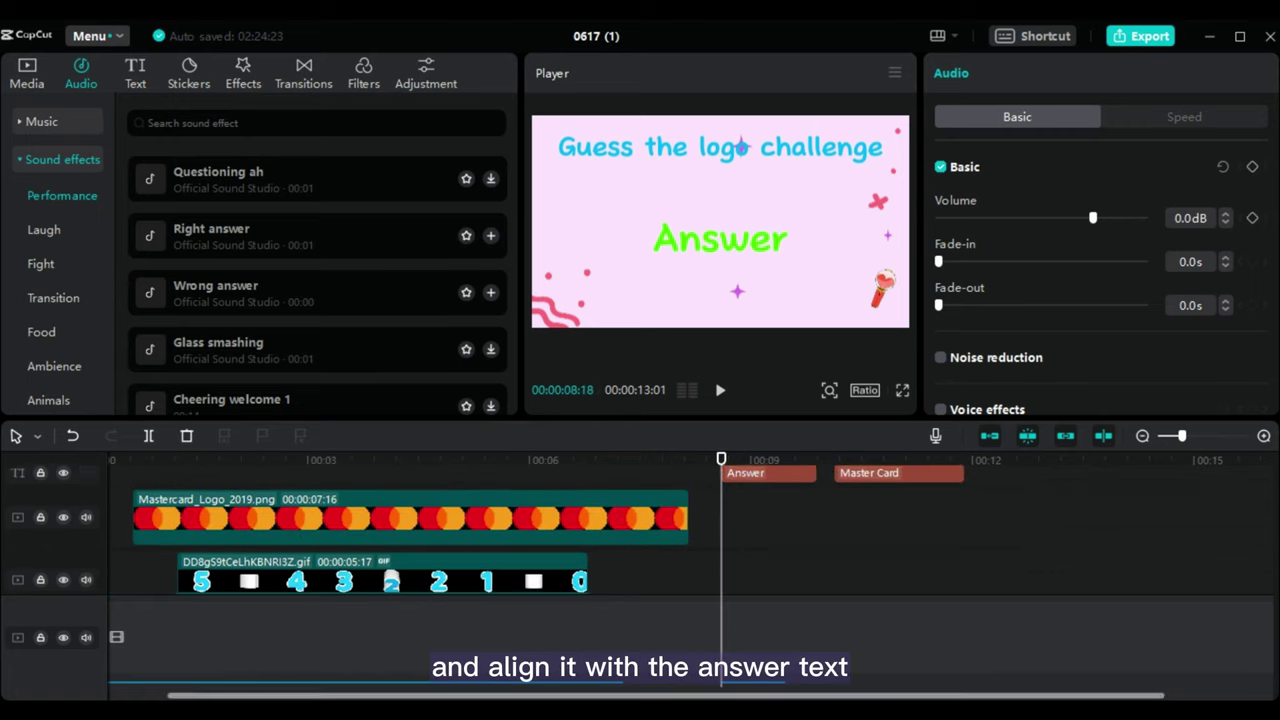
pyautogui.scroll(-2, 740, 667)
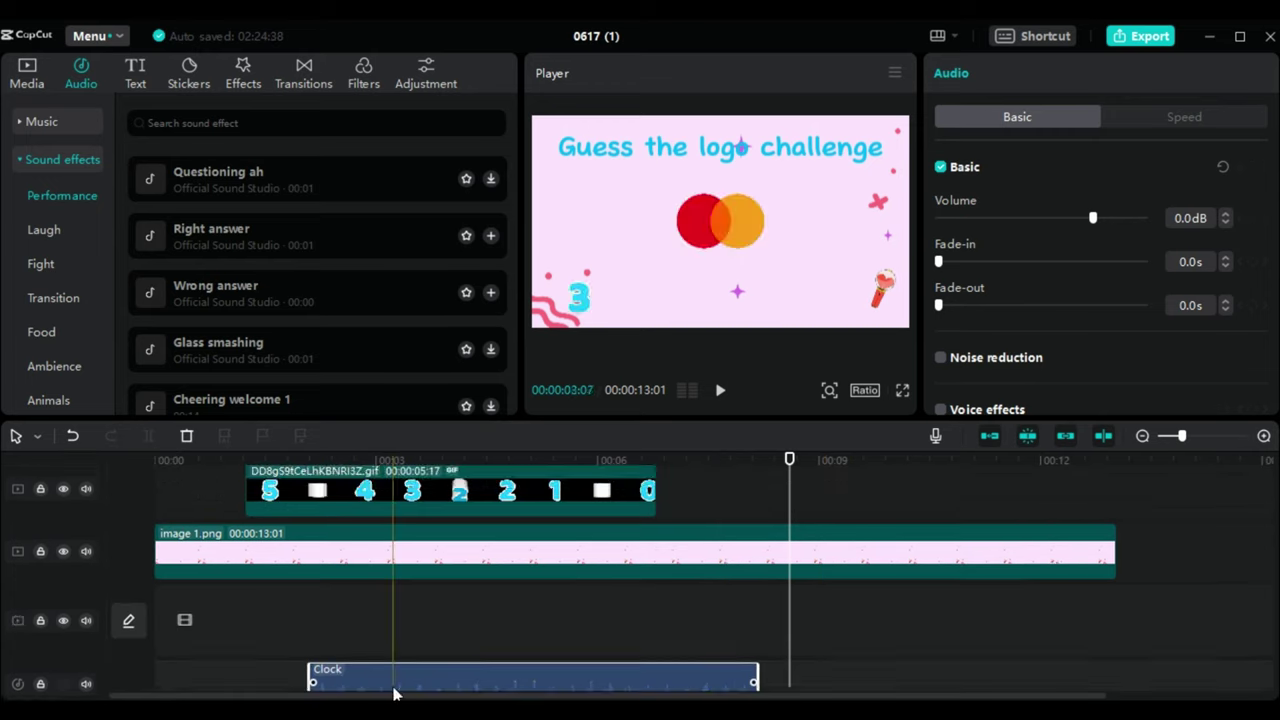
# Align the Clock sound's start with the countdown GIF and trim its end to match the end of the GIF
pyautogui.moveTo(390, 650); pyautogui.dragTo(348, 610)
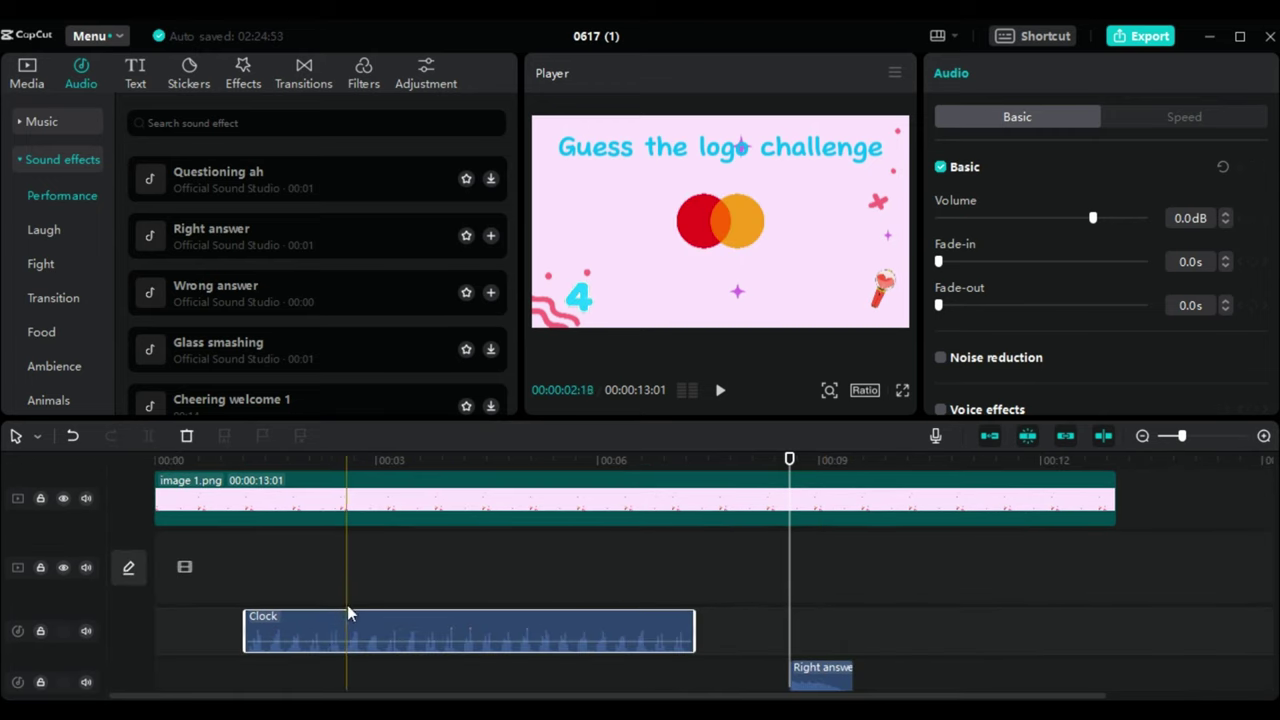
pyautogui.scroll(2, 347, 610)
pyautogui.click(247, 486)
pyautogui.click(238, 486)
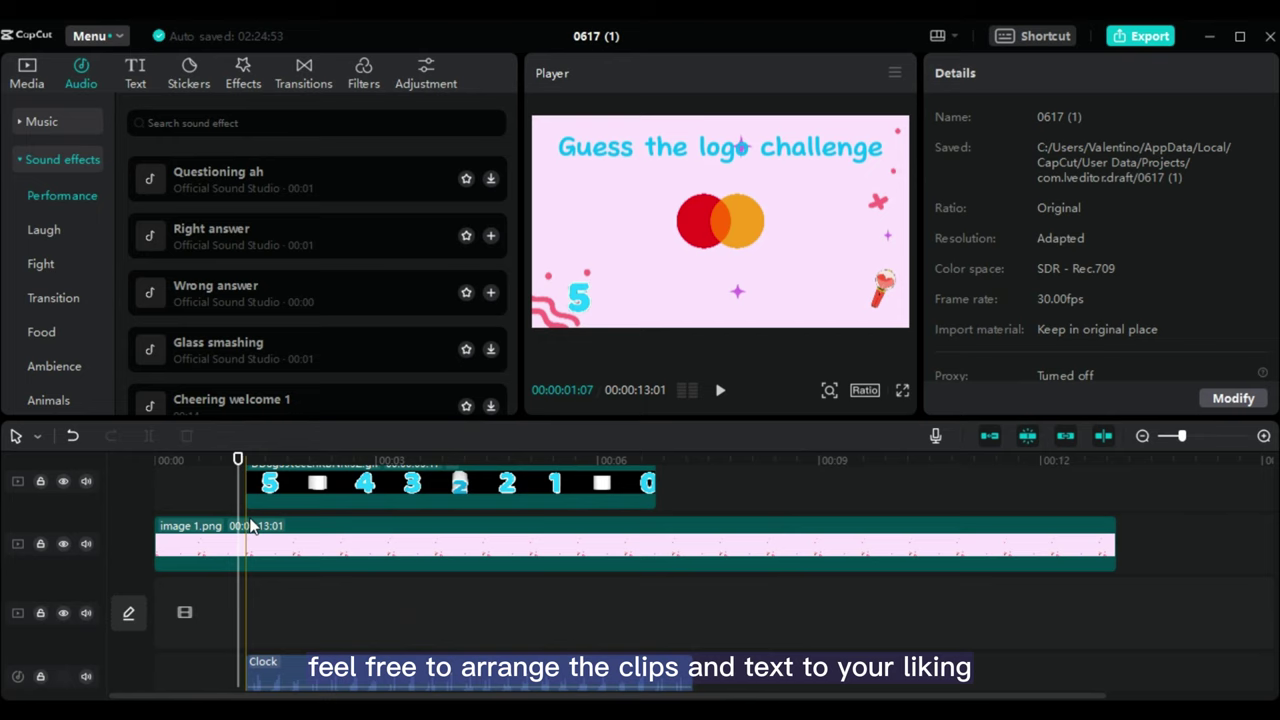
pyautogui.click(655, 483)
pyautogui.click(688, 678)
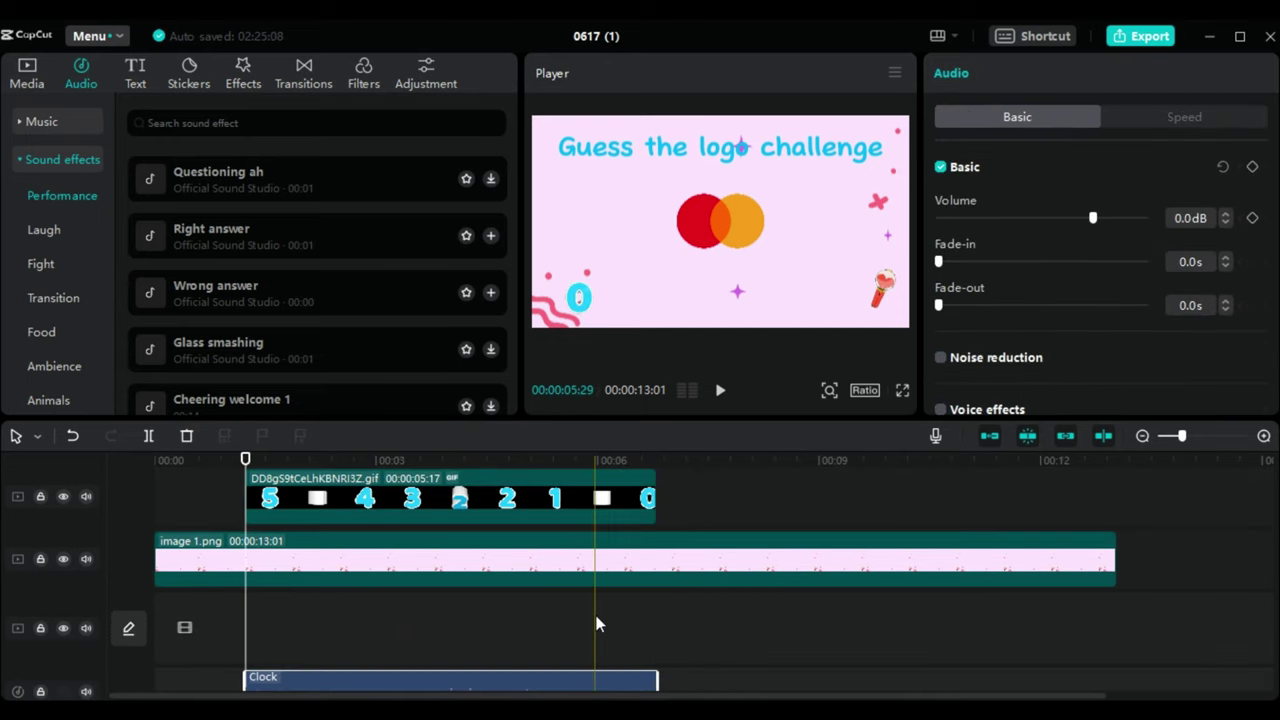
# Move the Right answer sound onto the same audio track as the Clock sound, still starting with the "Answer" text
pyautogui.scroll(1, 596, 624)
pyautogui.scroll(-2, 572, 660)
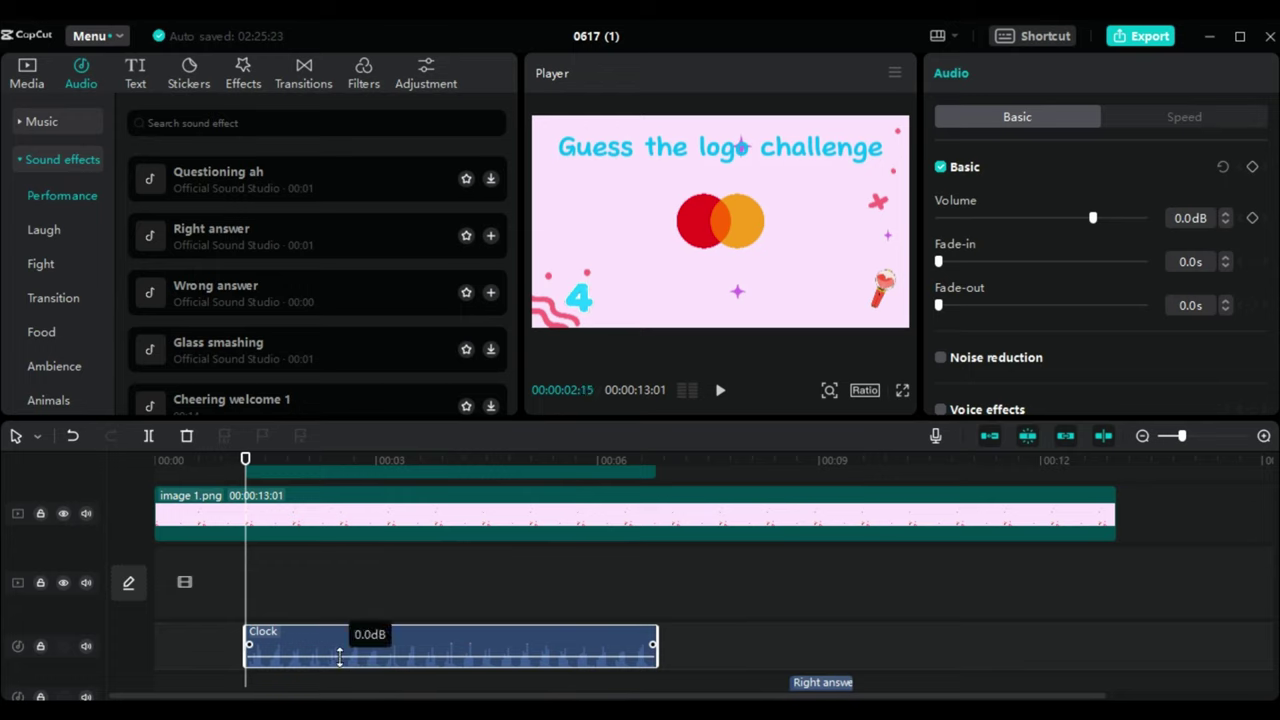
pyautogui.click(814, 684)
pyautogui.scroll(-1, 814, 660)
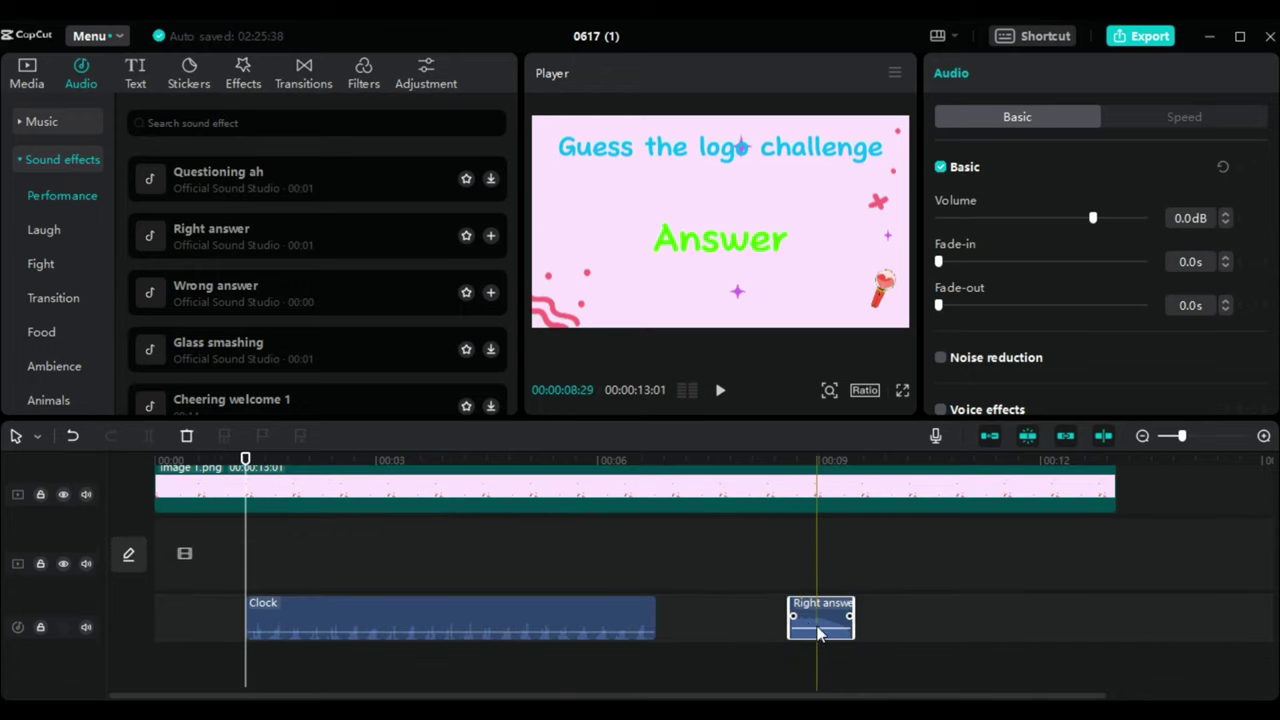
# Lower the Right answer sound's volume to -14.7 dB and play the quiz through from near the start
pyautogui.moveTo(818, 632); pyautogui.dragTo(816, 636)
pyautogui.scroll(3, 776, 633)
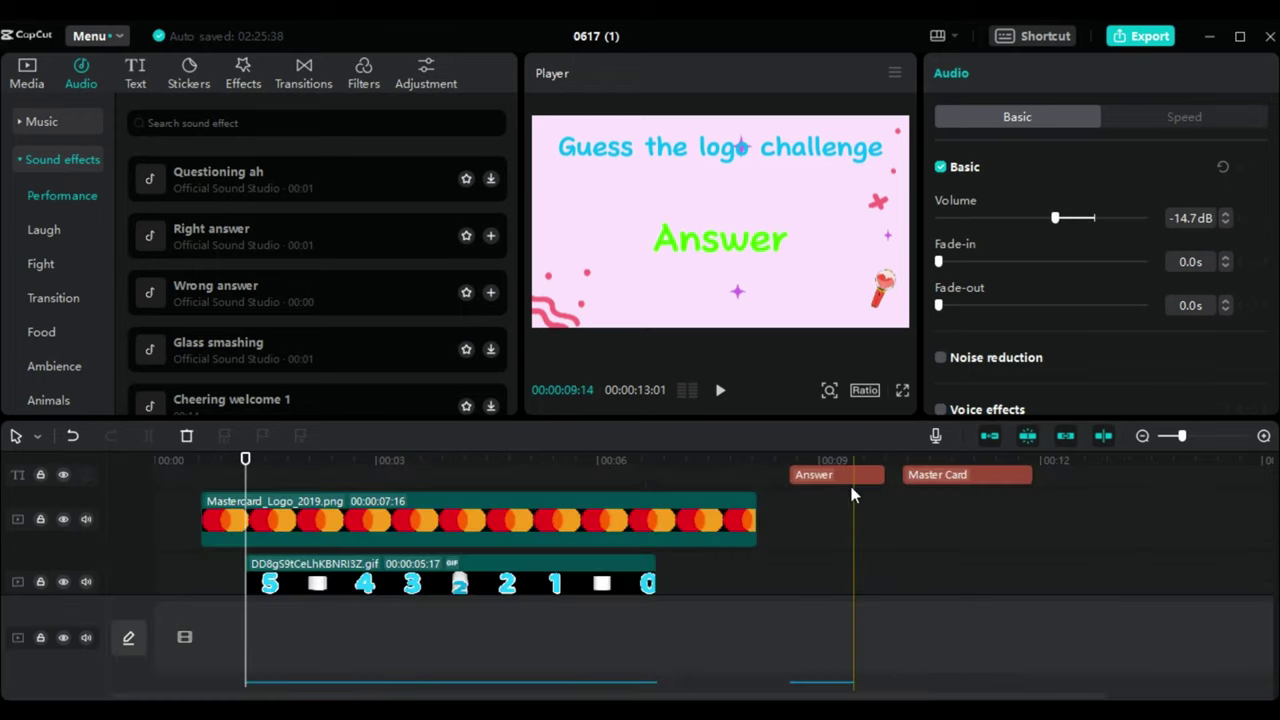
pyautogui.click(176, 474)
pyautogui.press('space')
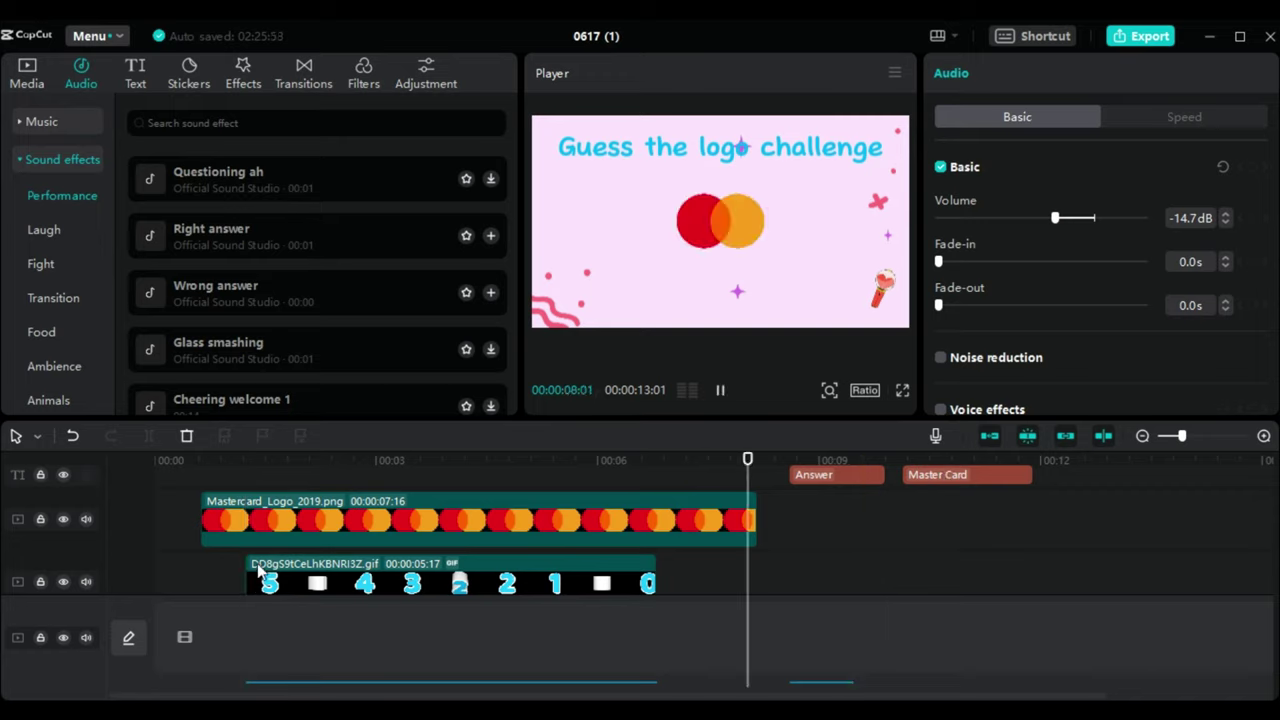
pyautogui.press('space')
# Shorten the Mastercard logo clip to 00:00:07:00 and move the "Answer" text earlier to start at about 00:00:07:28
pyautogui.click(756, 520)
pyautogui.moveTo(759, 520); pyautogui.dragTo(716, 520)
pyautogui.moveTo(828, 475); pyautogui.dragTo(778, 522)
pyautogui.scroll(-3, 756, 532)
pyautogui.scroll(2, 756, 531)
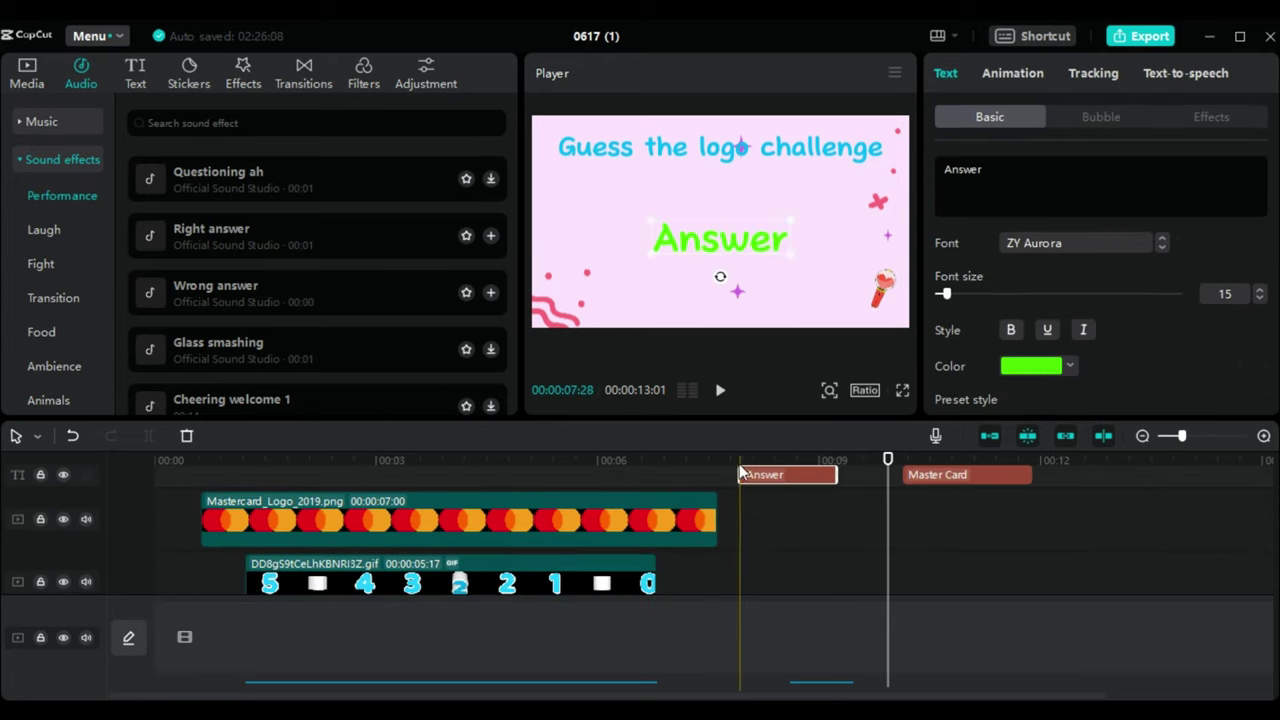
# Align the Right answer sound with the start of the "Answer" text and move the "Master Card" text to about 00:00:09:12
pyautogui.click(740, 466)
pyautogui.scroll(-3, 745, 500)
pyautogui.moveTo(820, 680); pyautogui.dragTo(779, 614)
pyautogui.scroll(4, 781, 614)
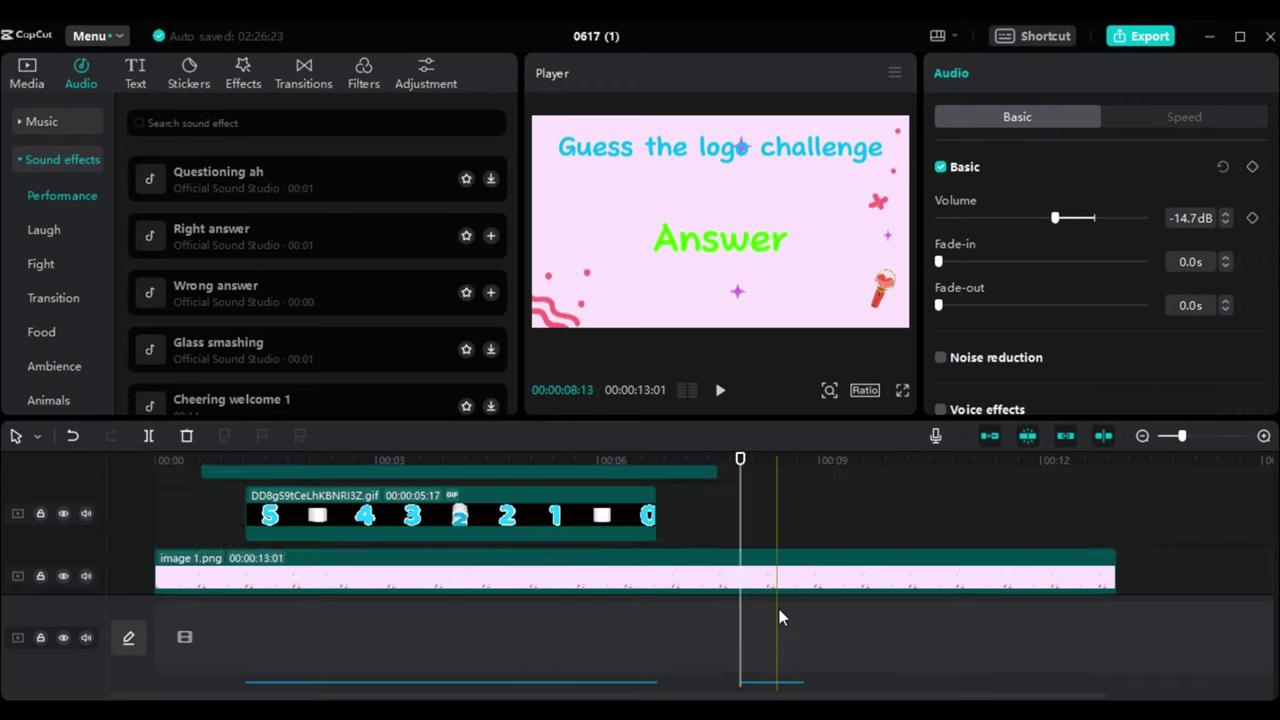
pyautogui.click(963, 500)
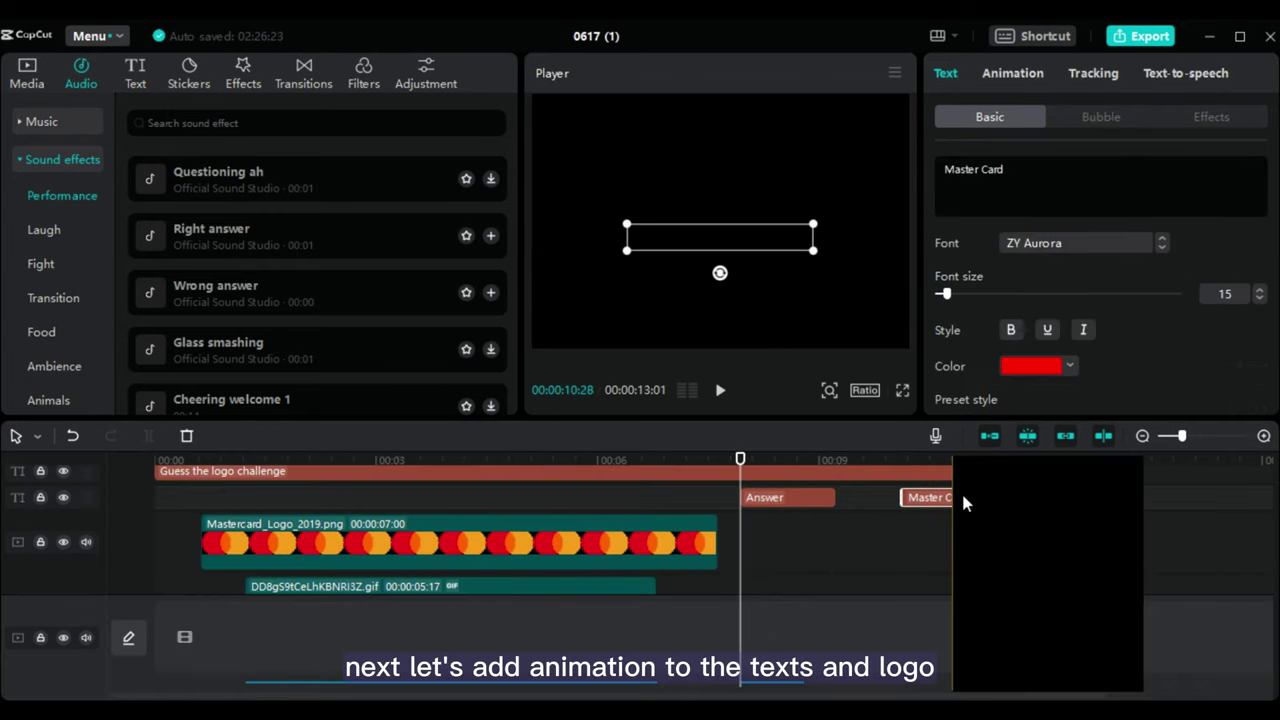
pyautogui.moveTo(963, 497); pyautogui.dragTo(909, 503)
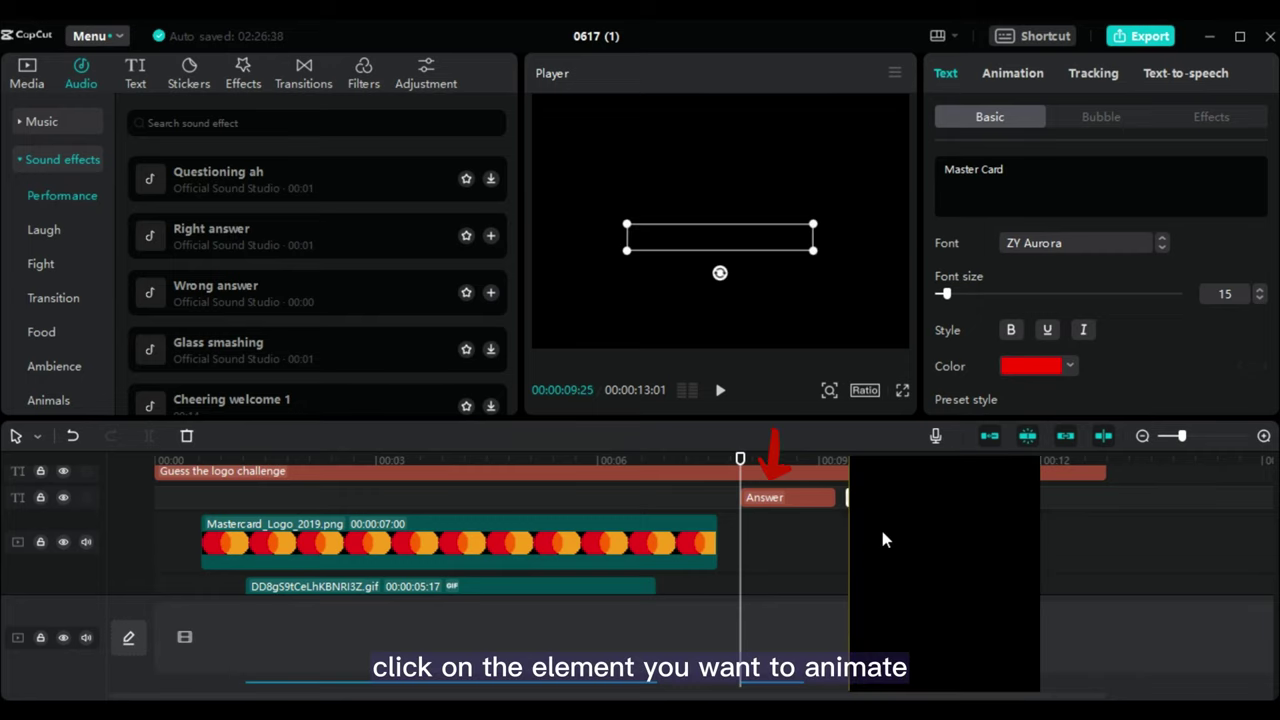
# Apply the Flipping In animation to the "Answer" text
pyautogui.click(803, 501)
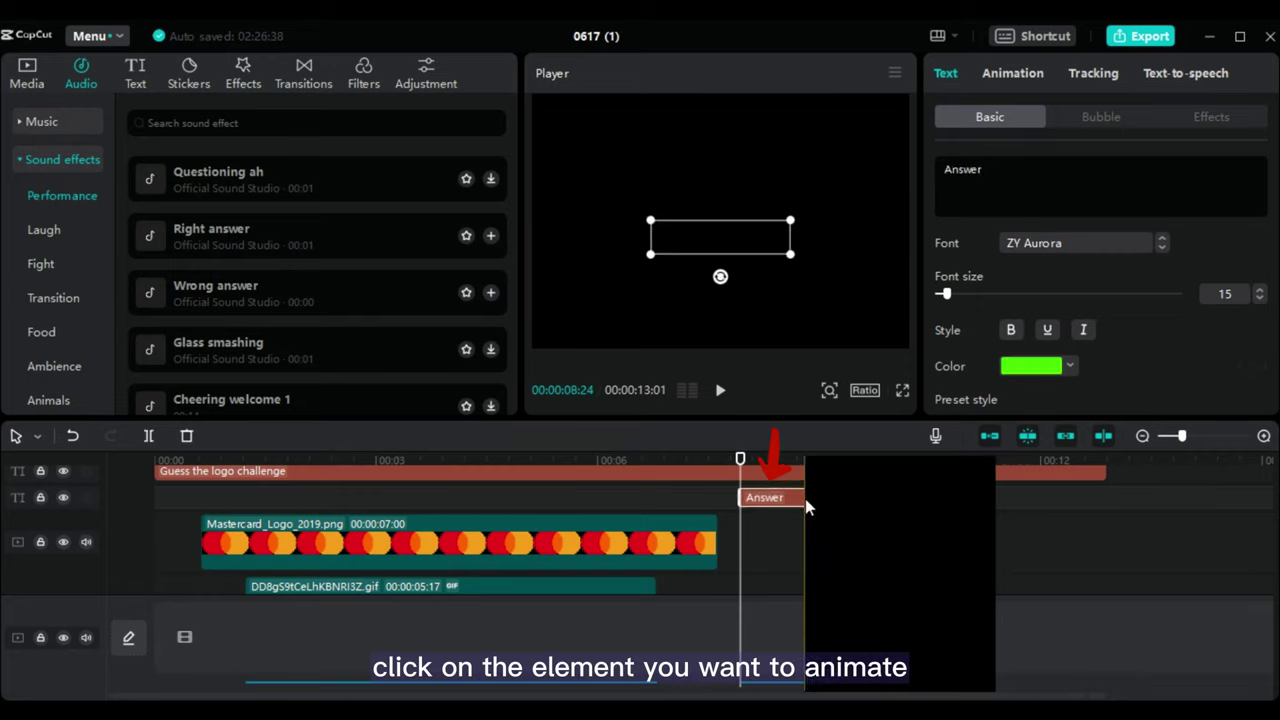
pyautogui.click(1029, 76)
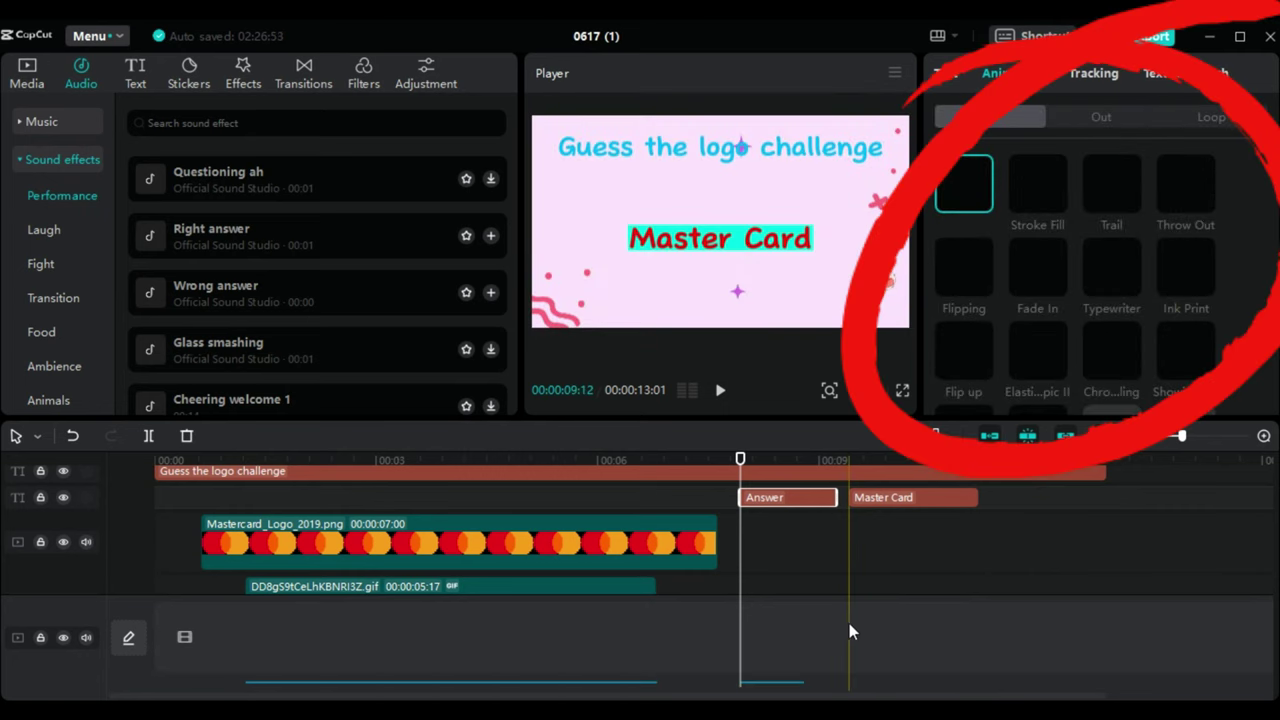
pyautogui.click(963, 268)
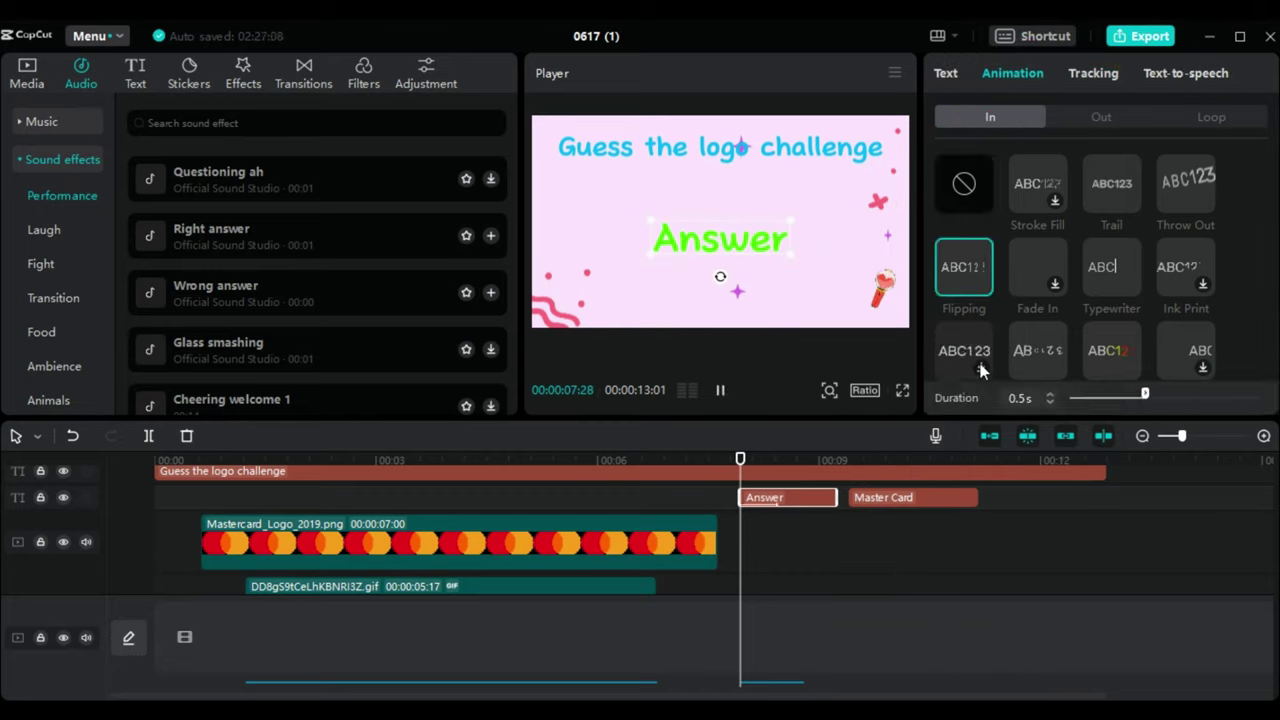
# Apply the Typewriter In animation to the "Master Card" text
pyautogui.click(918, 497)
pyautogui.click(1012, 73)
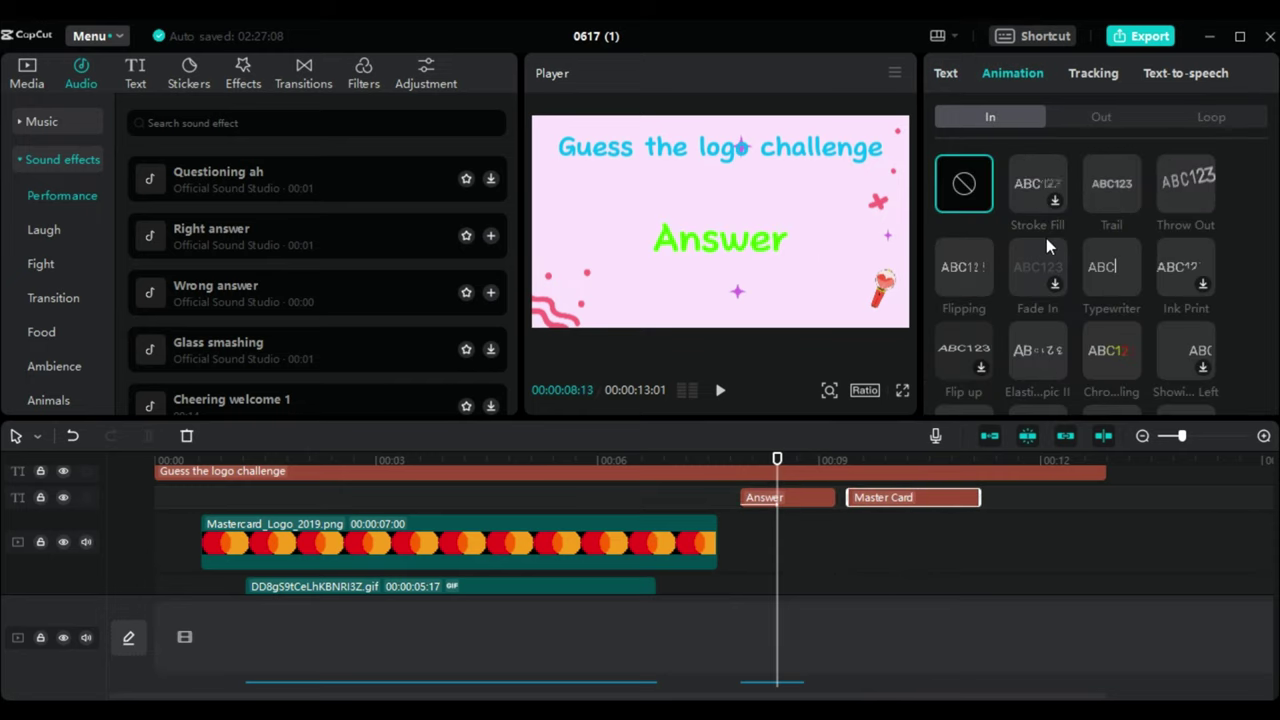
pyautogui.click(1100, 262)
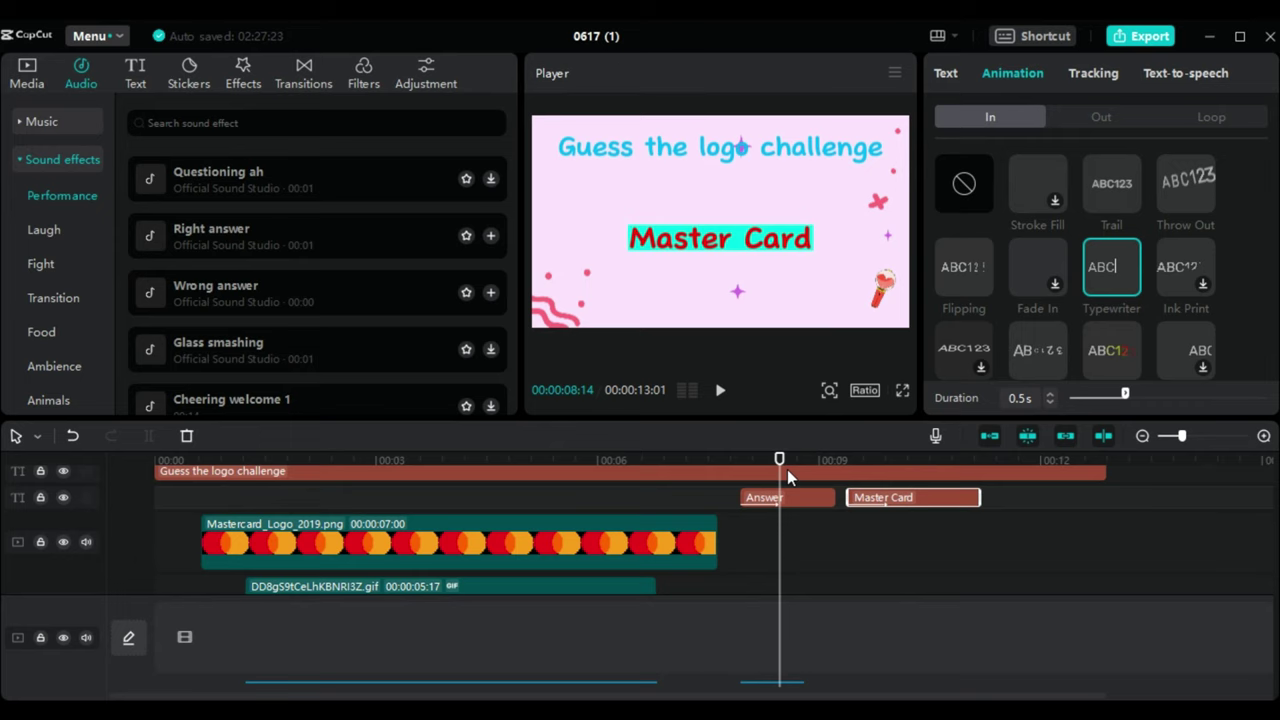
# Apply the Rock Horizontally In animation to the Mastercard logo clip
pyautogui.click(477, 542)
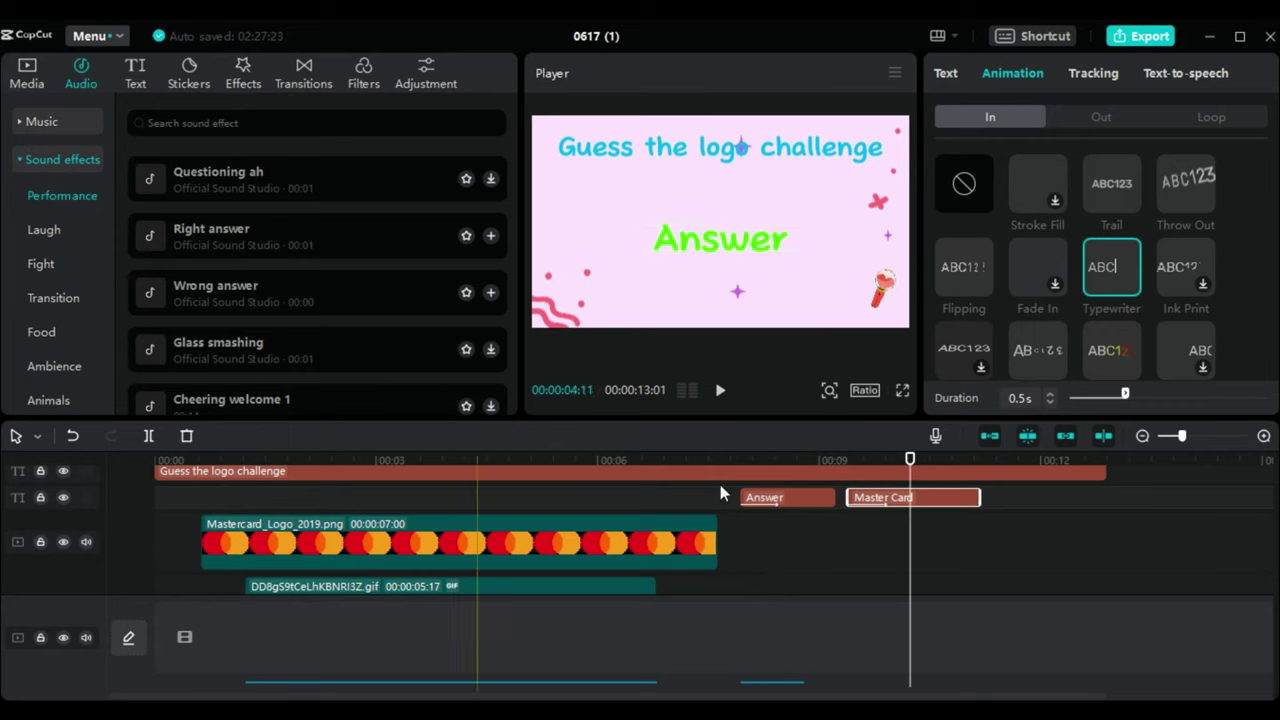
pyautogui.click(1012, 75)
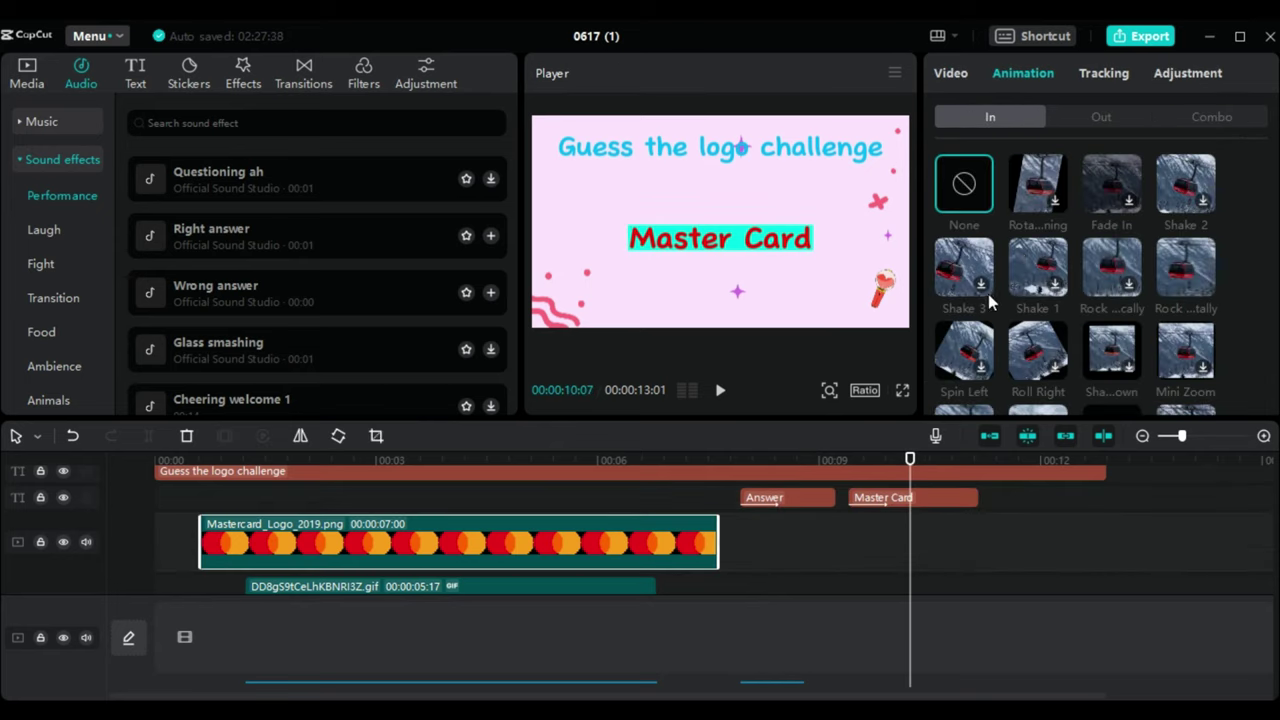
pyautogui.click(1188, 278)
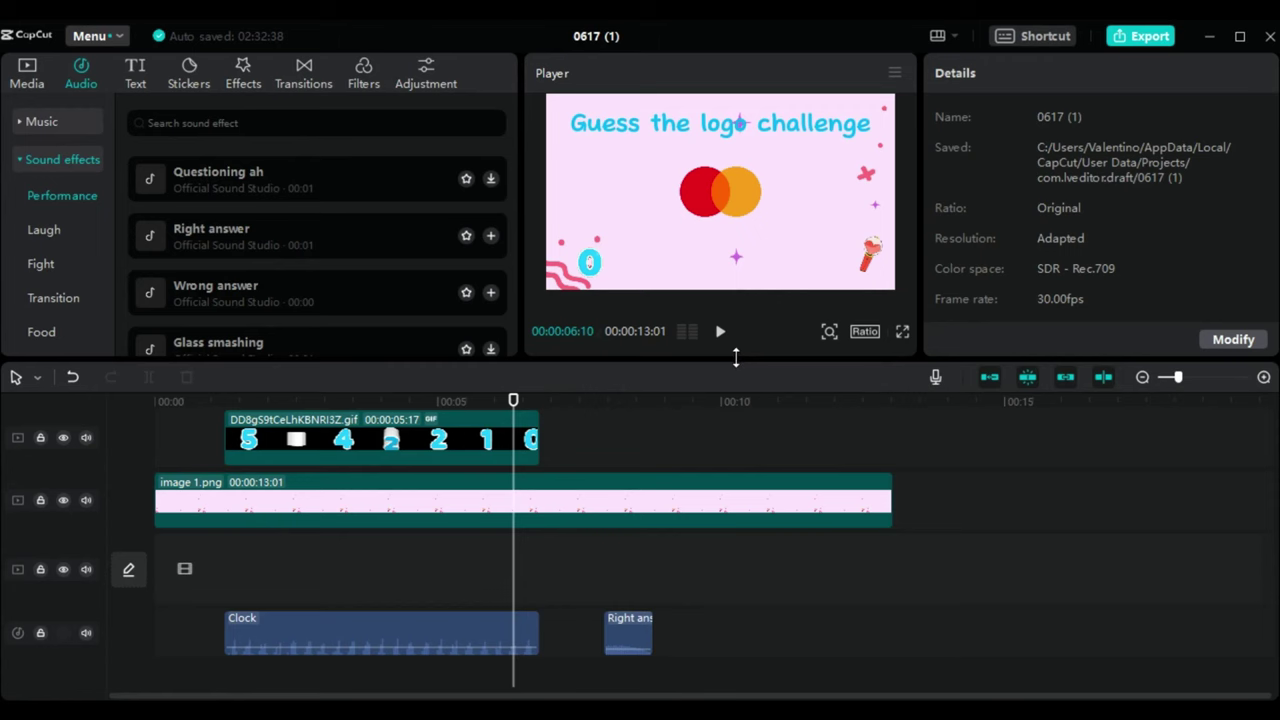
# Select every text, image, GIF and sound clip on the timeline and copy them all together
pyautogui.scroll(1, 659, 461)
pyautogui.scroll(2, 662, 457)
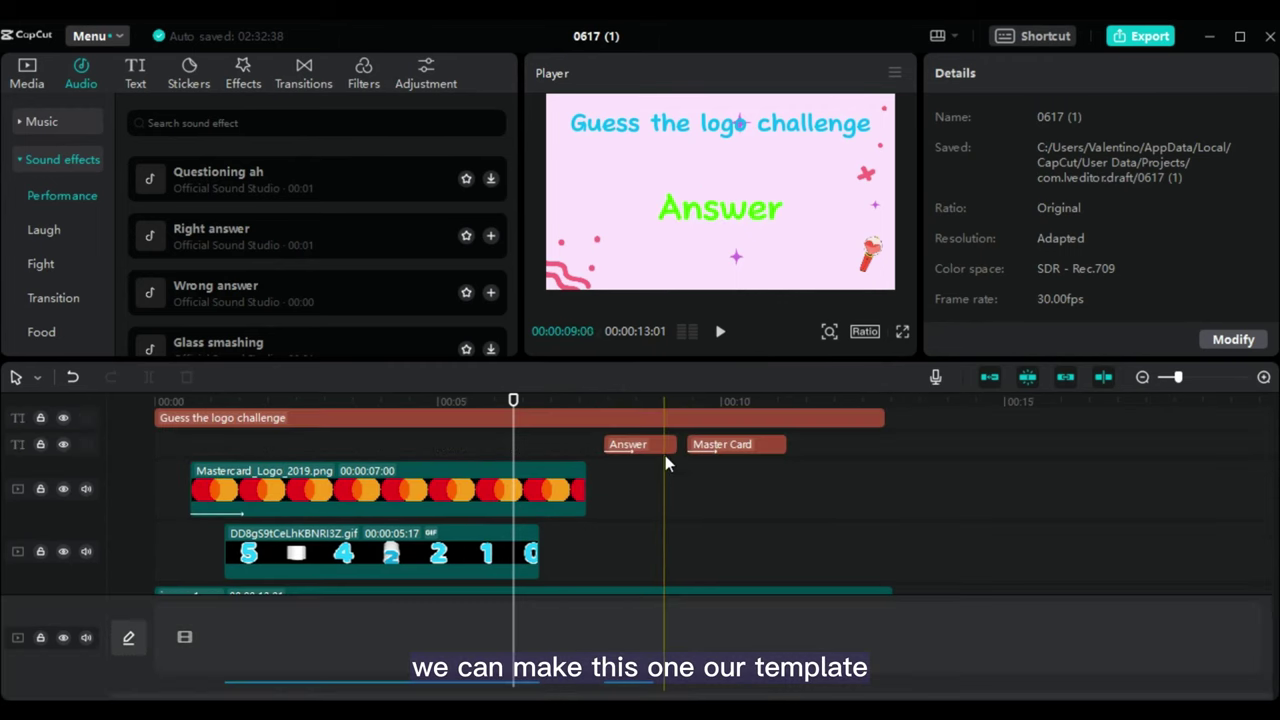
pyautogui.scroll(-2, 667, 452)
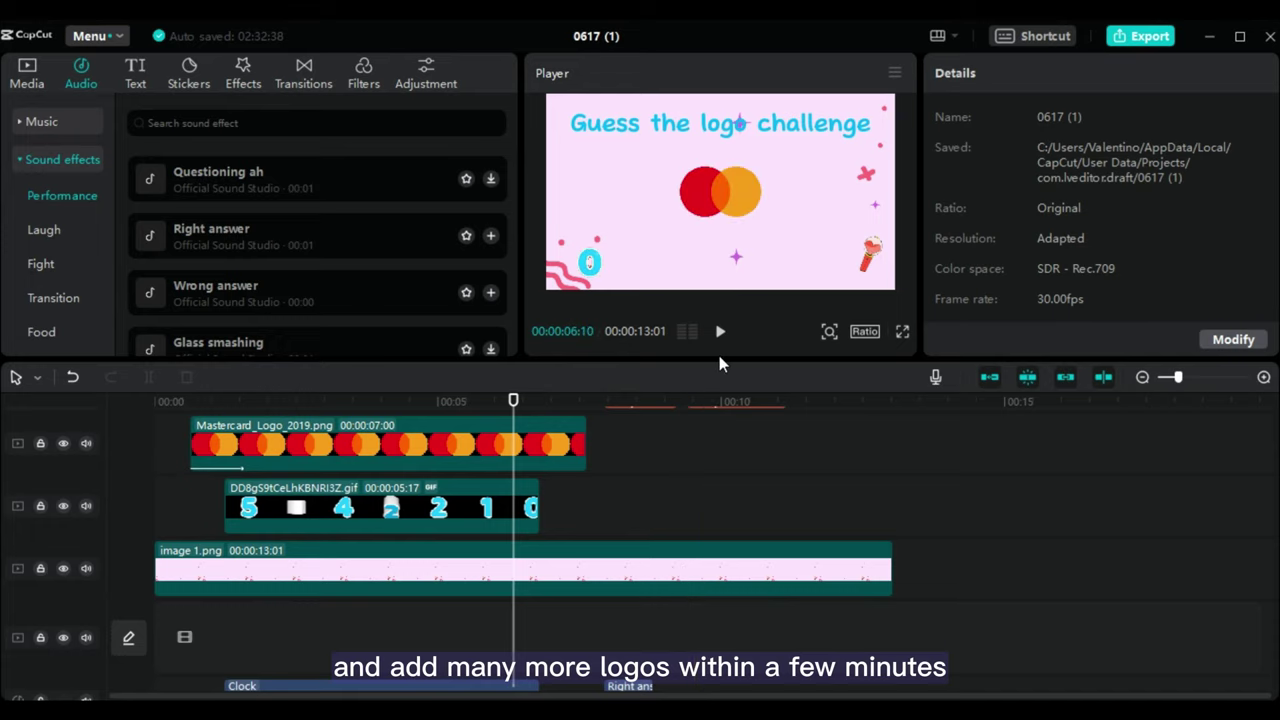
pyautogui.moveTo(720, 361); pyautogui.dragTo(748, 257)
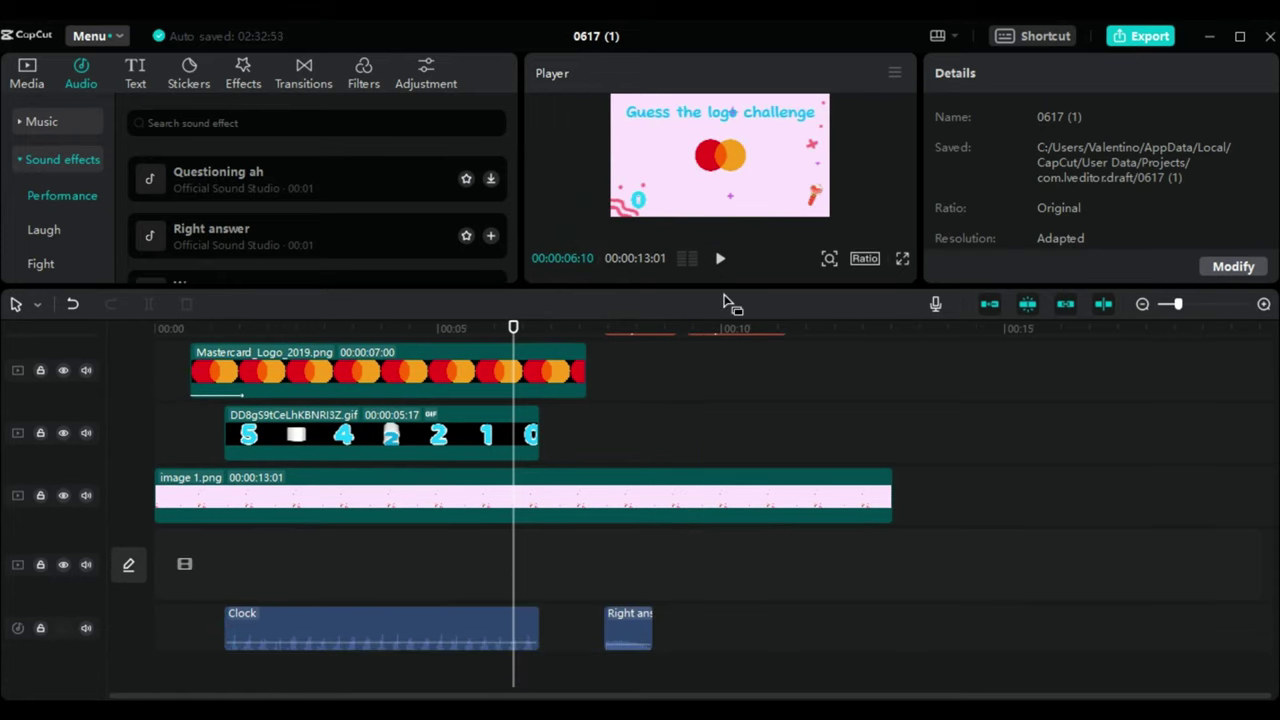
pyautogui.scroll(2, 640, 375)
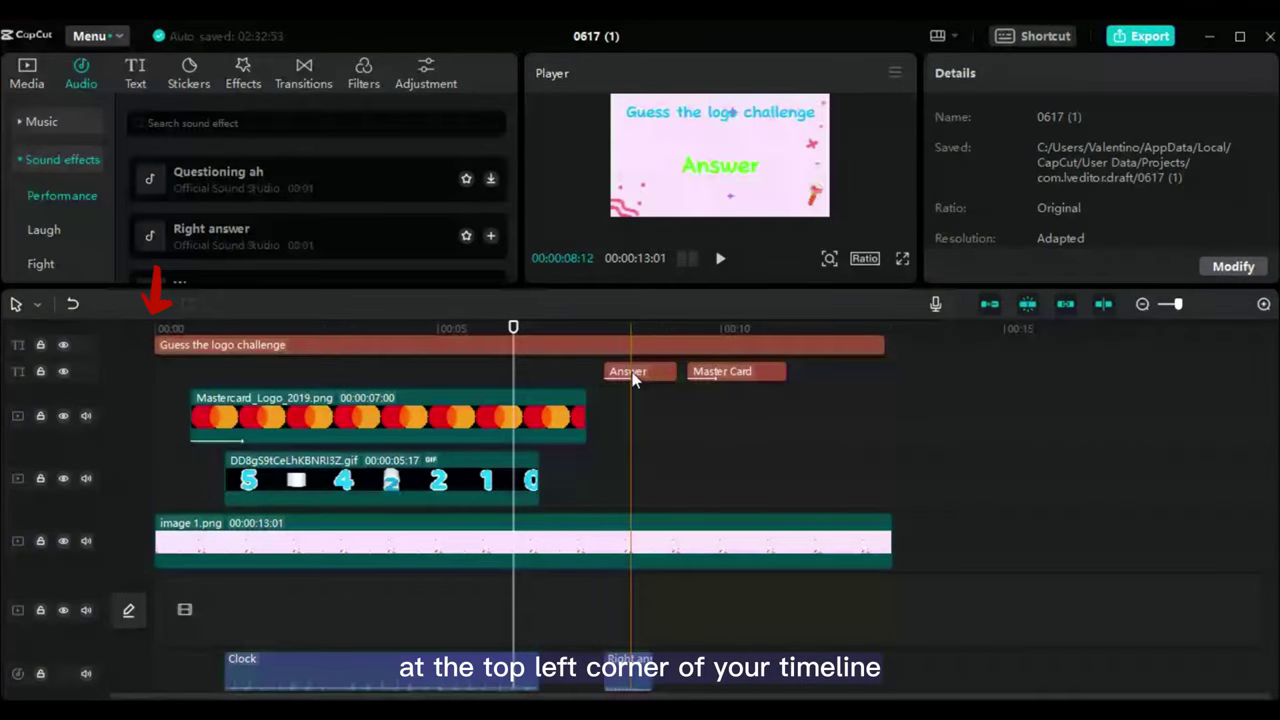
pyautogui.click(166, 344)
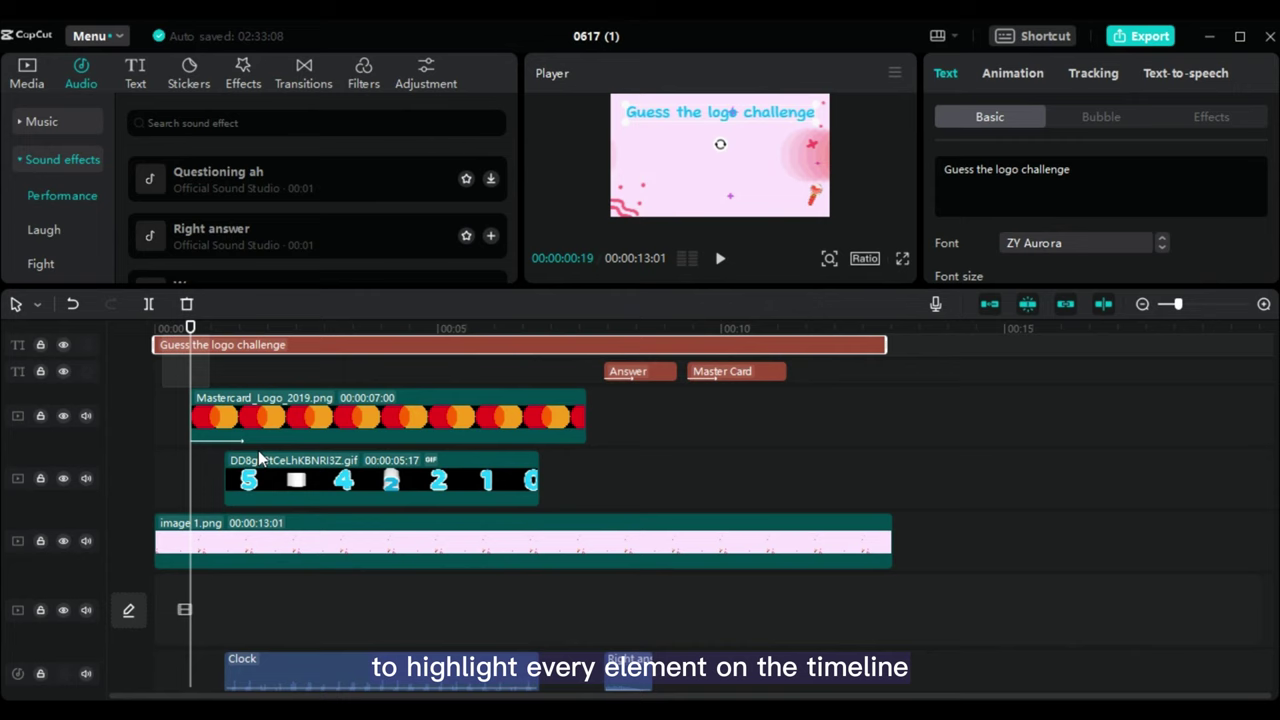
pyautogui.moveTo(165, 365); pyautogui.dragTo(708, 645)
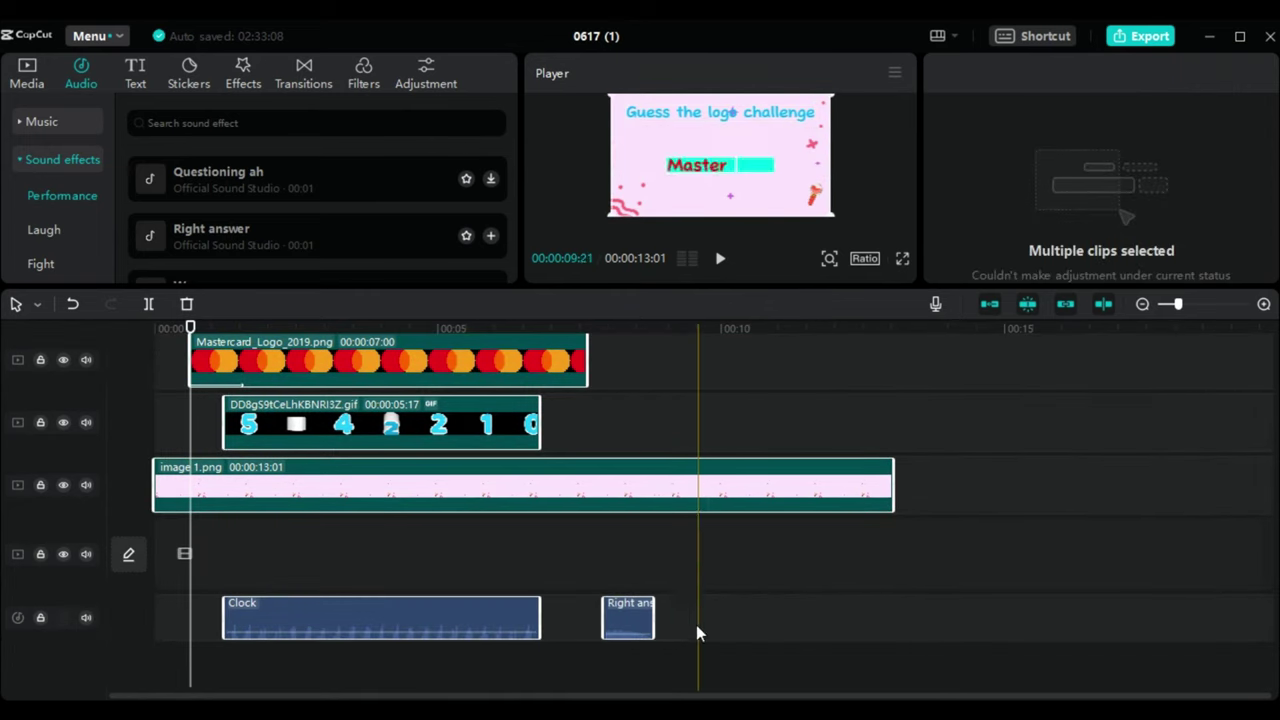
pyautogui.rightClick(666, 508)
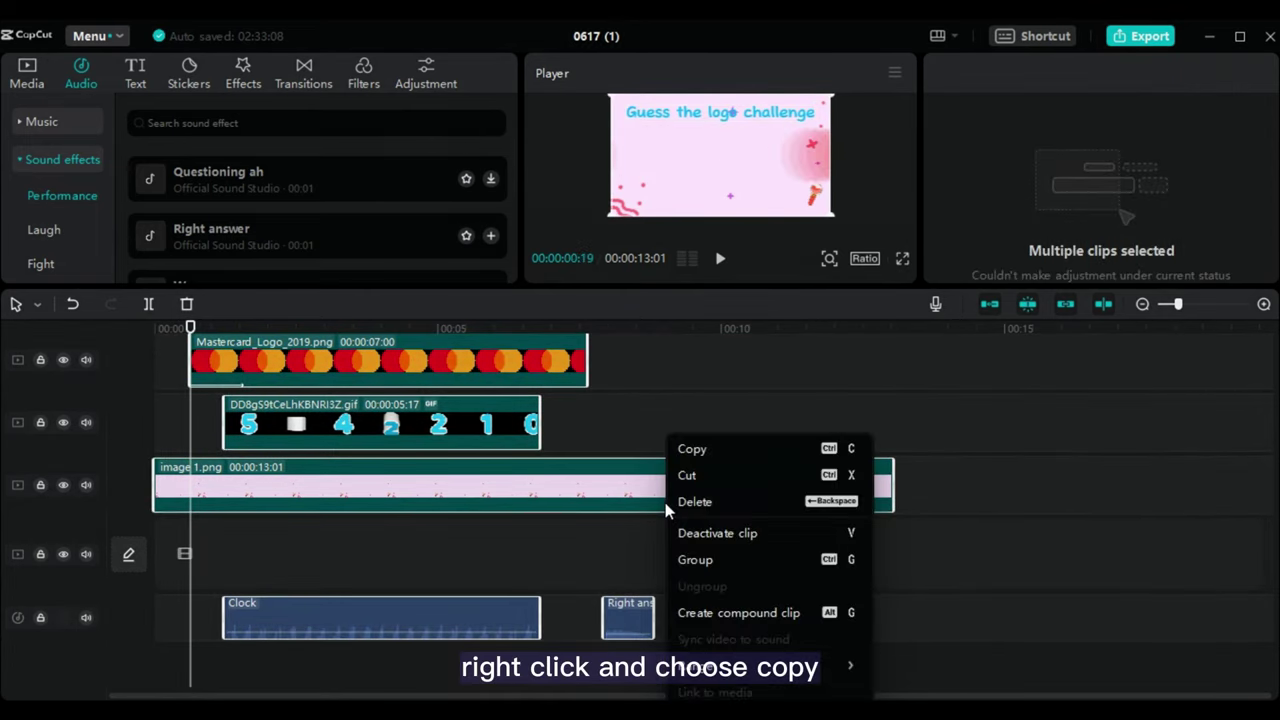
pyautogui.click(688, 452)
pyautogui.scroll(2, 800, 455)
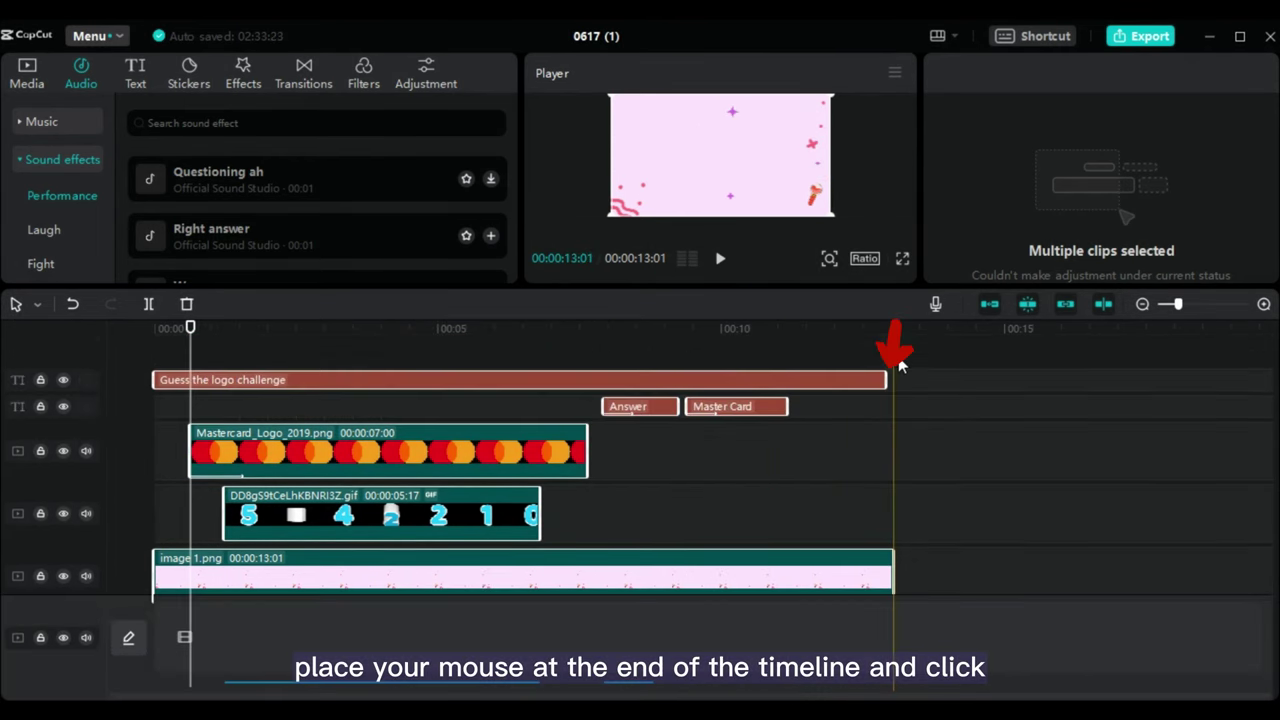
# Paste the copied clips at 00:00:13:01, right after the first quiz segment, and briefly play the new segment
pyautogui.click(891, 370)
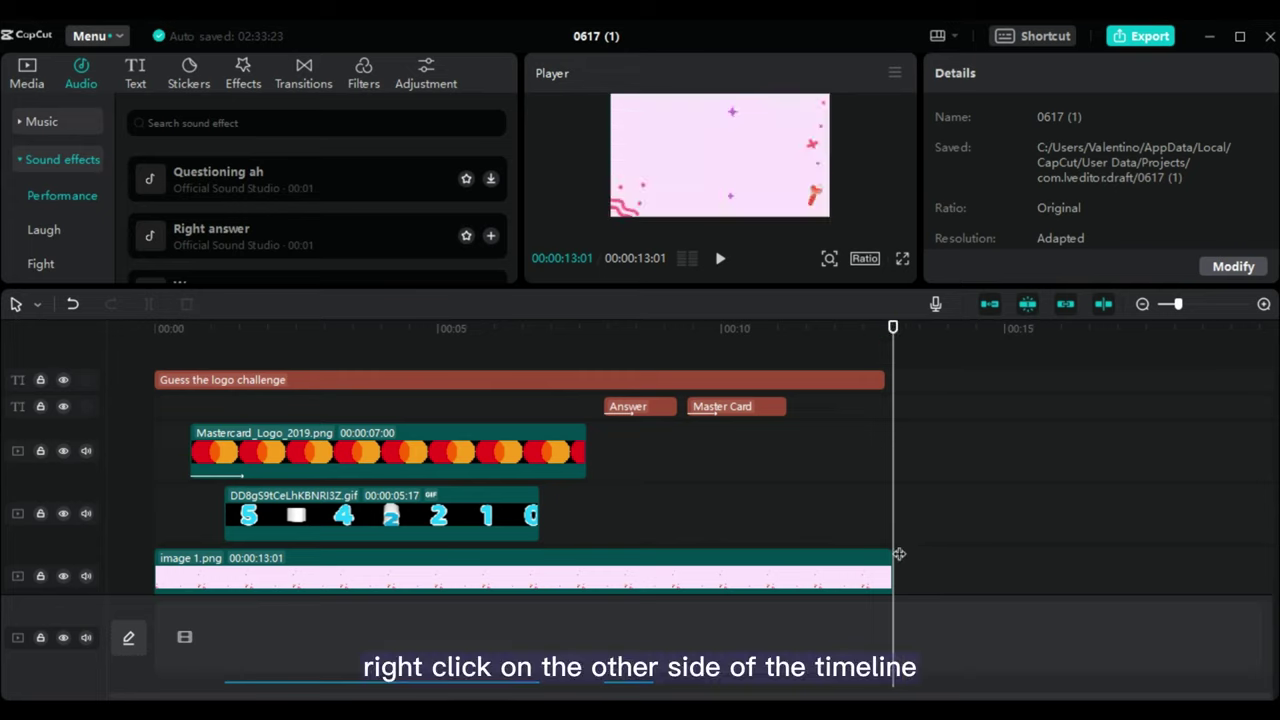
pyautogui.rightClick(902, 543)
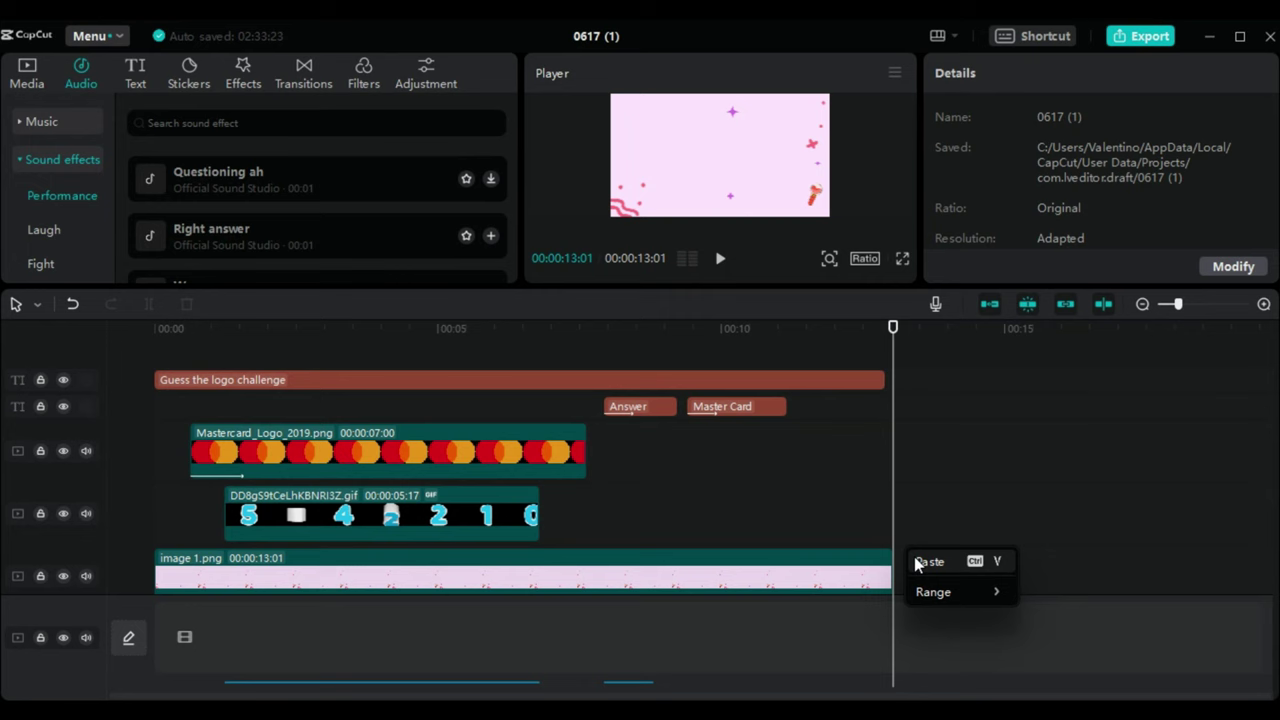
pyautogui.click(928, 562)
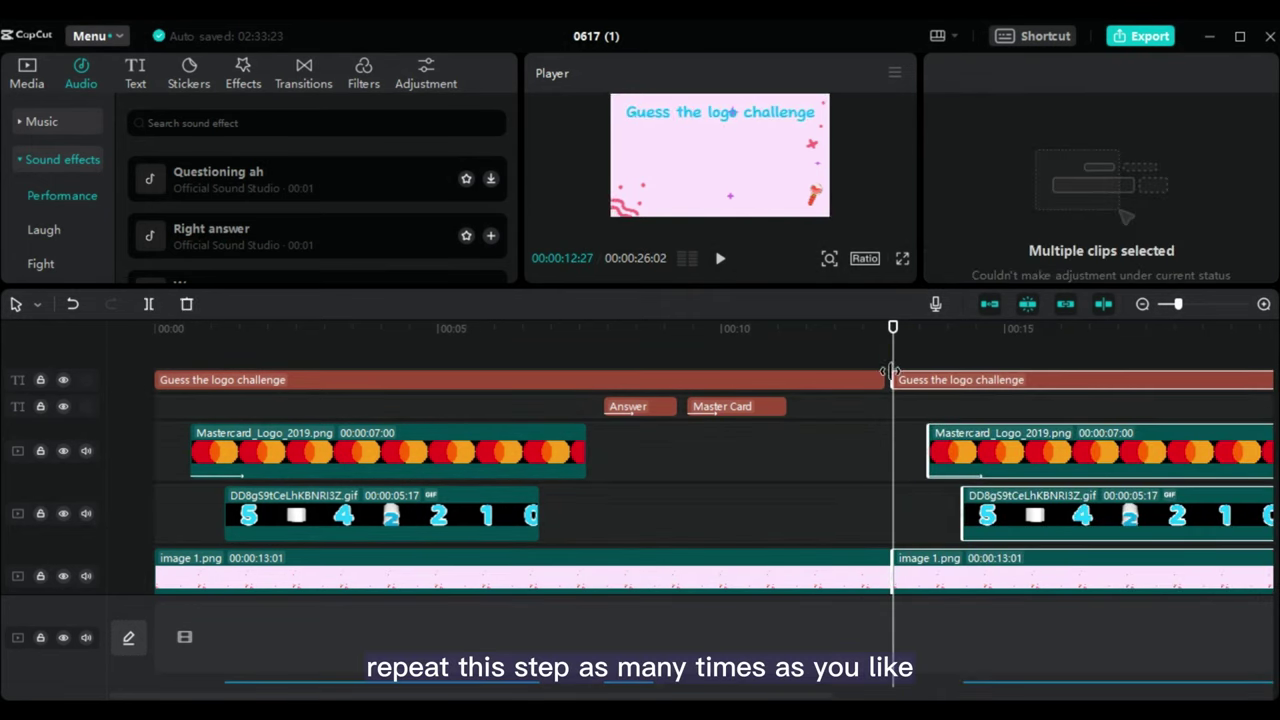
pyautogui.press('space')
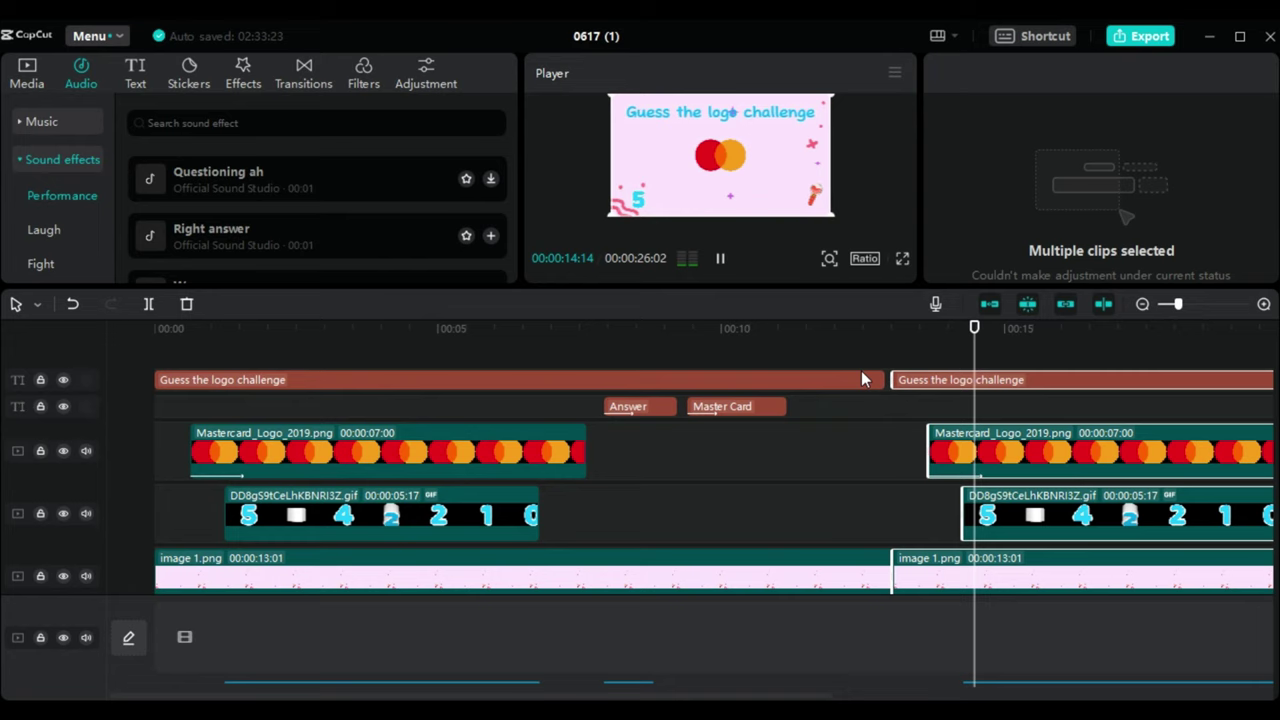
pyautogui.press('space')
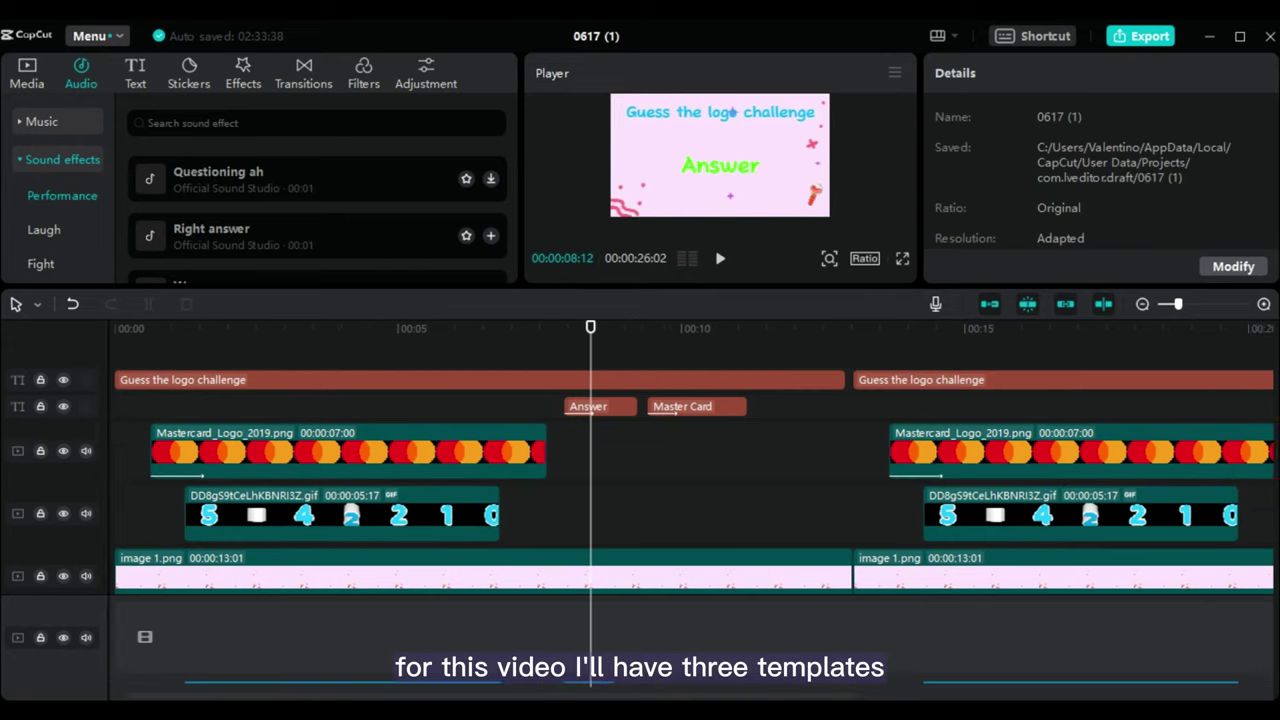
# Paste the copied clips again at 00:00:26:02, at the end of the second quiz segment
pyautogui.hscroll(10, 700, 450)
pyautogui.click(919, 330)
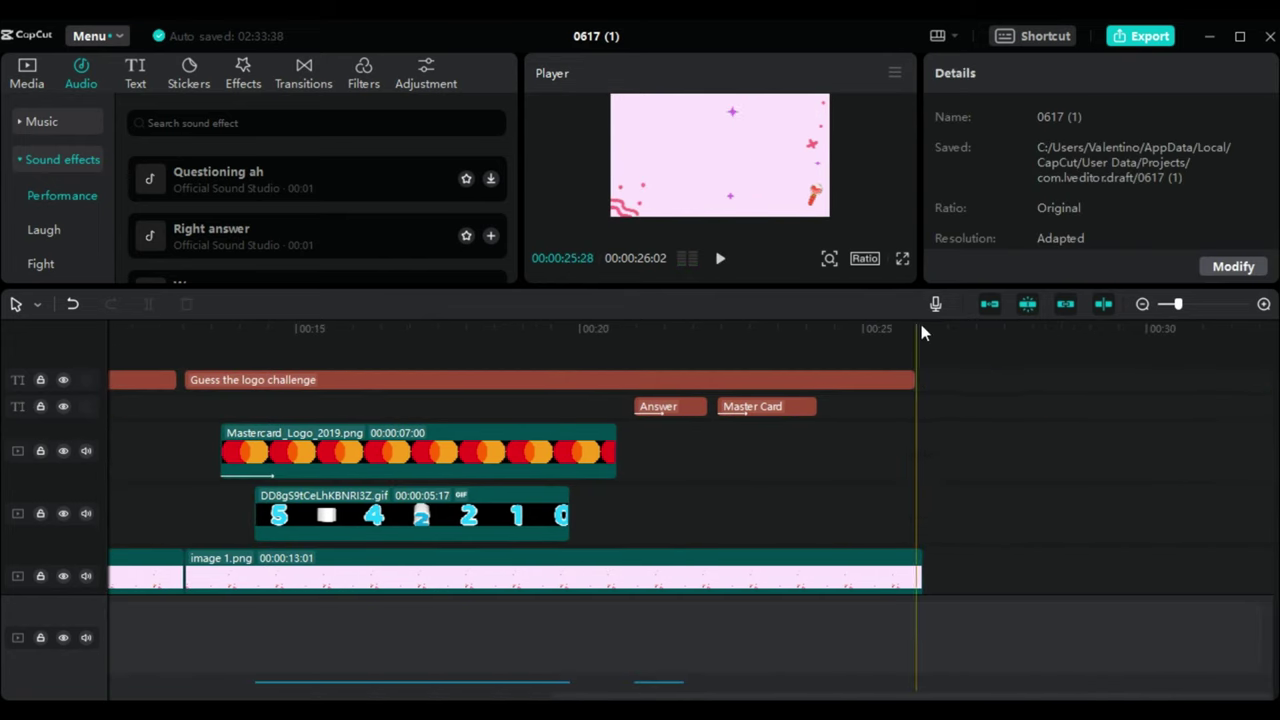
pyautogui.click(924, 329)
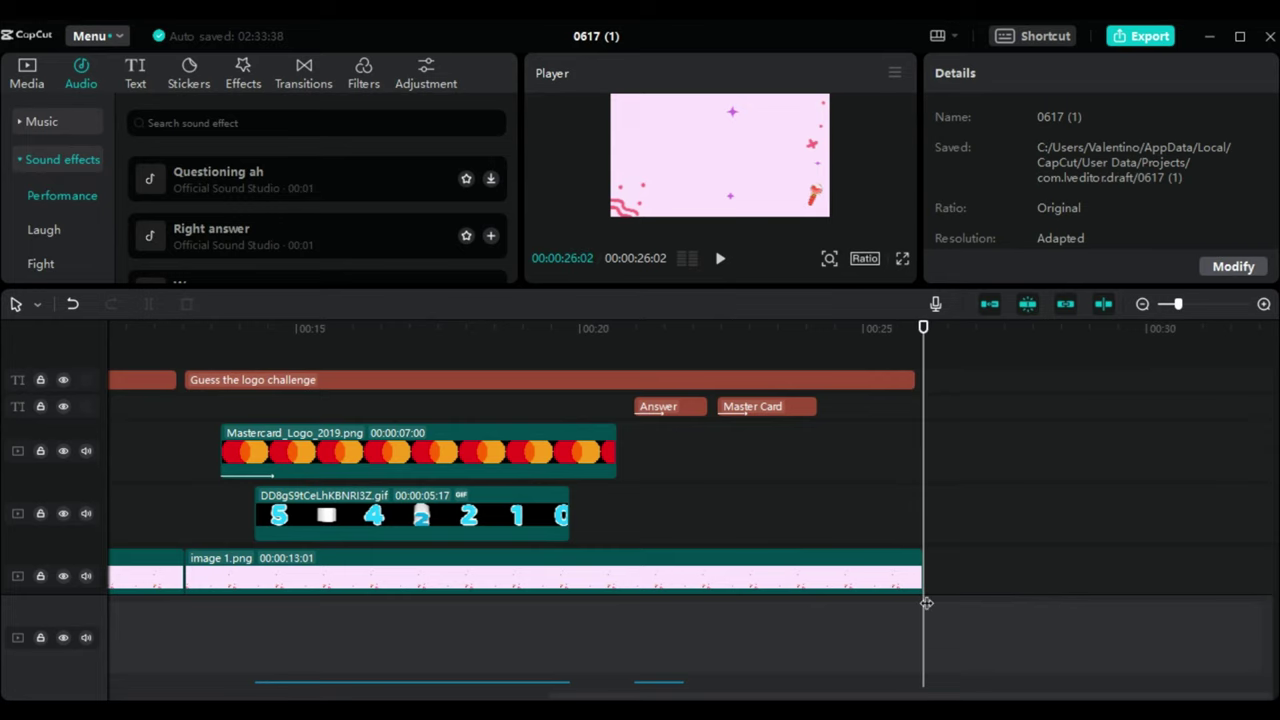
pyautogui.rightClick(931, 566)
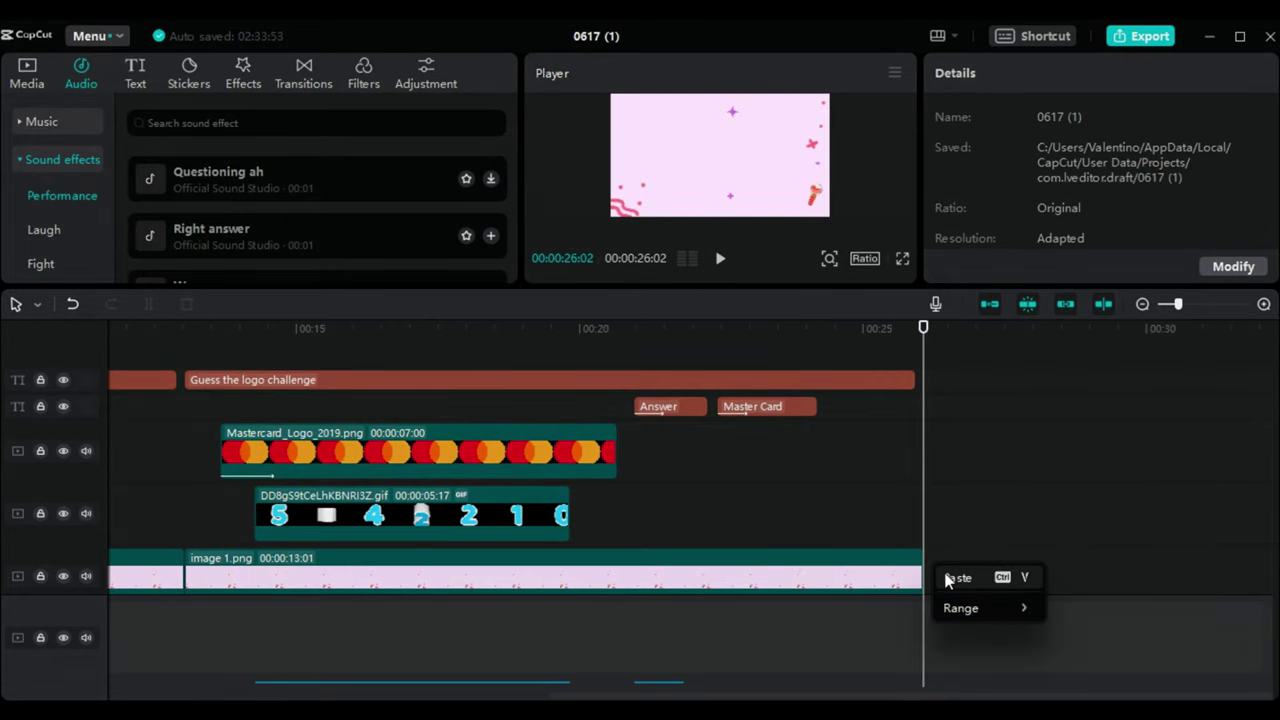
pyautogui.click(958, 578)
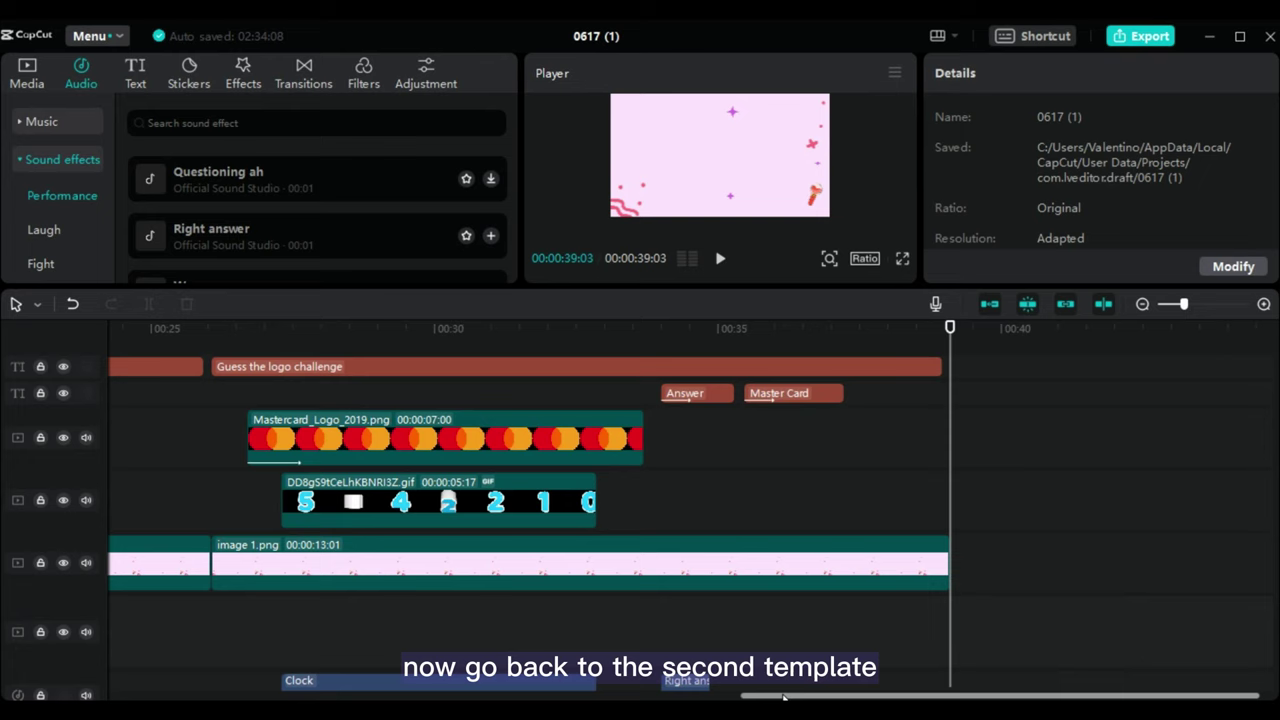
# Replace the Mastercard logo clip in the second quiz segment with audi-logo-png-726, keeping the original video effect
pyautogui.moveTo(785, 697); pyautogui.dragTo(486, 638)
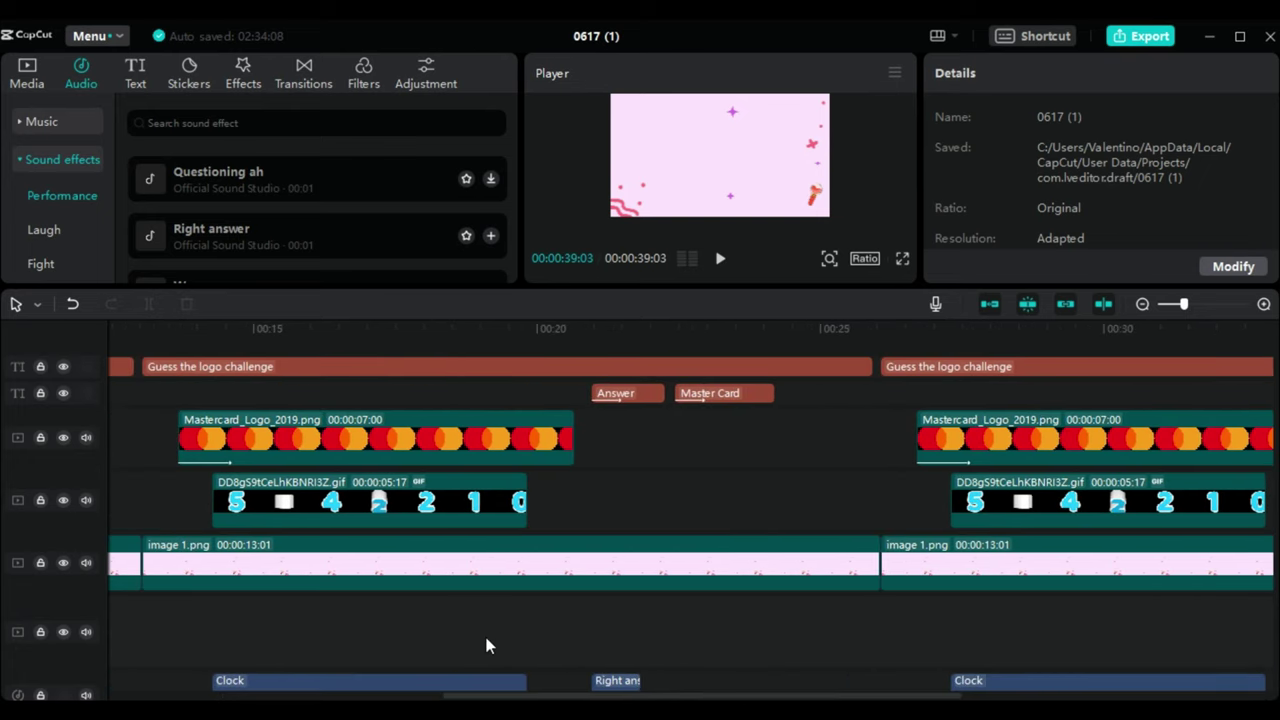
pyautogui.click(410, 443)
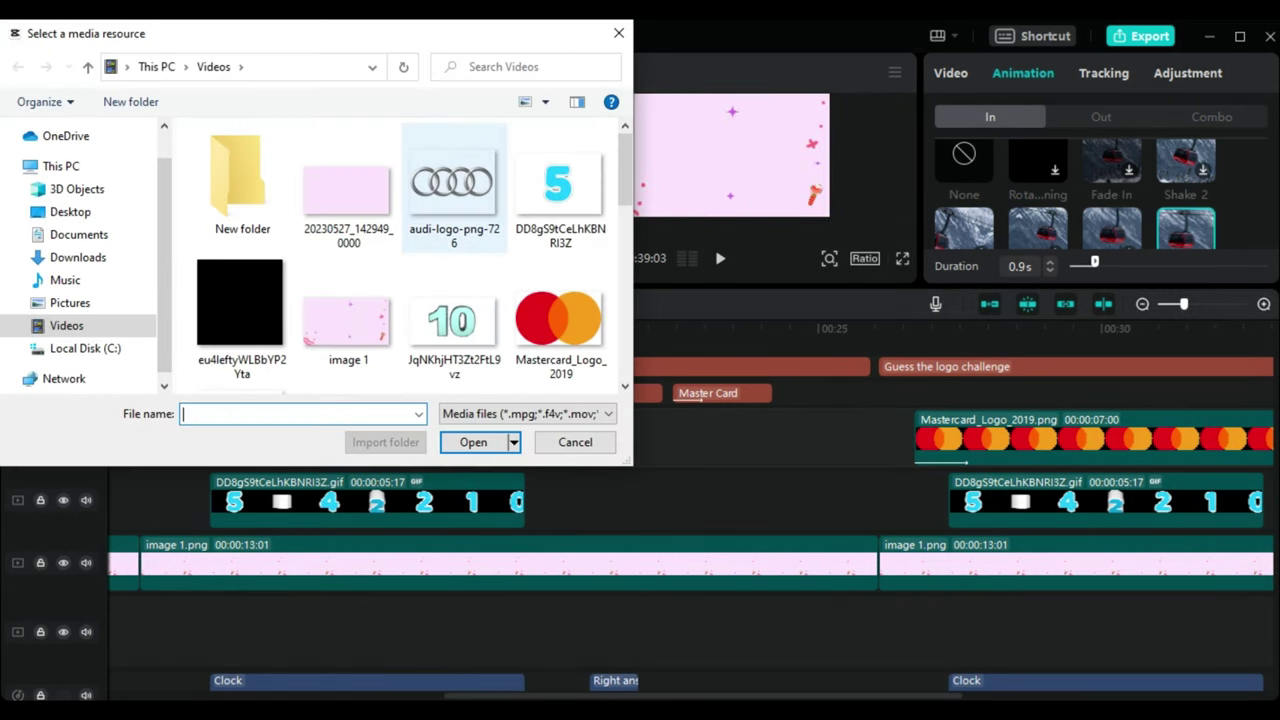
pyautogui.click(454, 185)
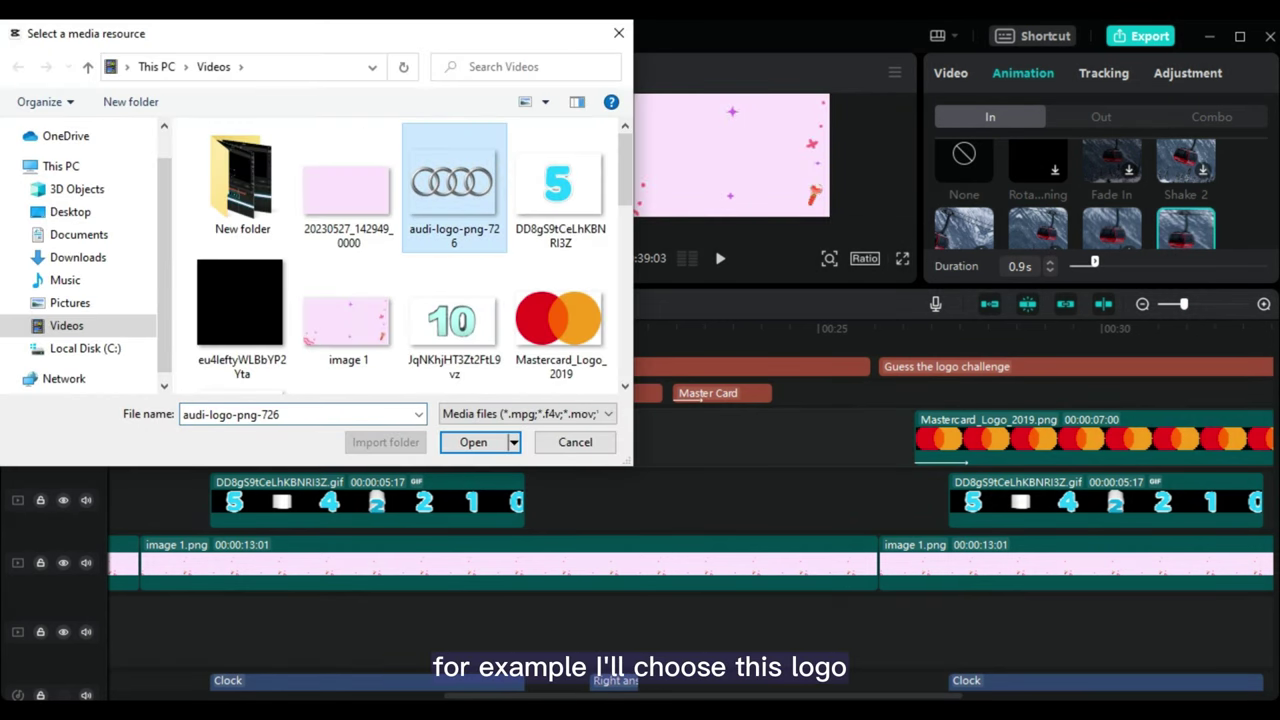
pyautogui.click(480, 442)
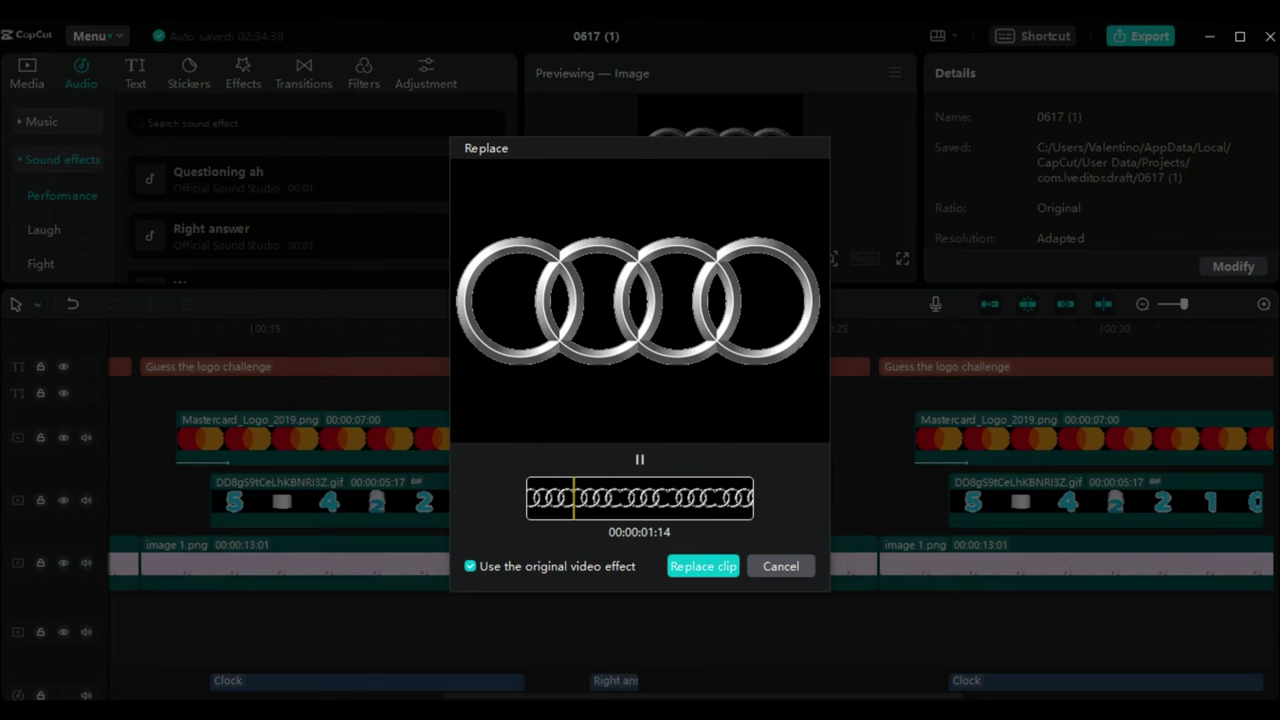
pyautogui.click(703, 566)
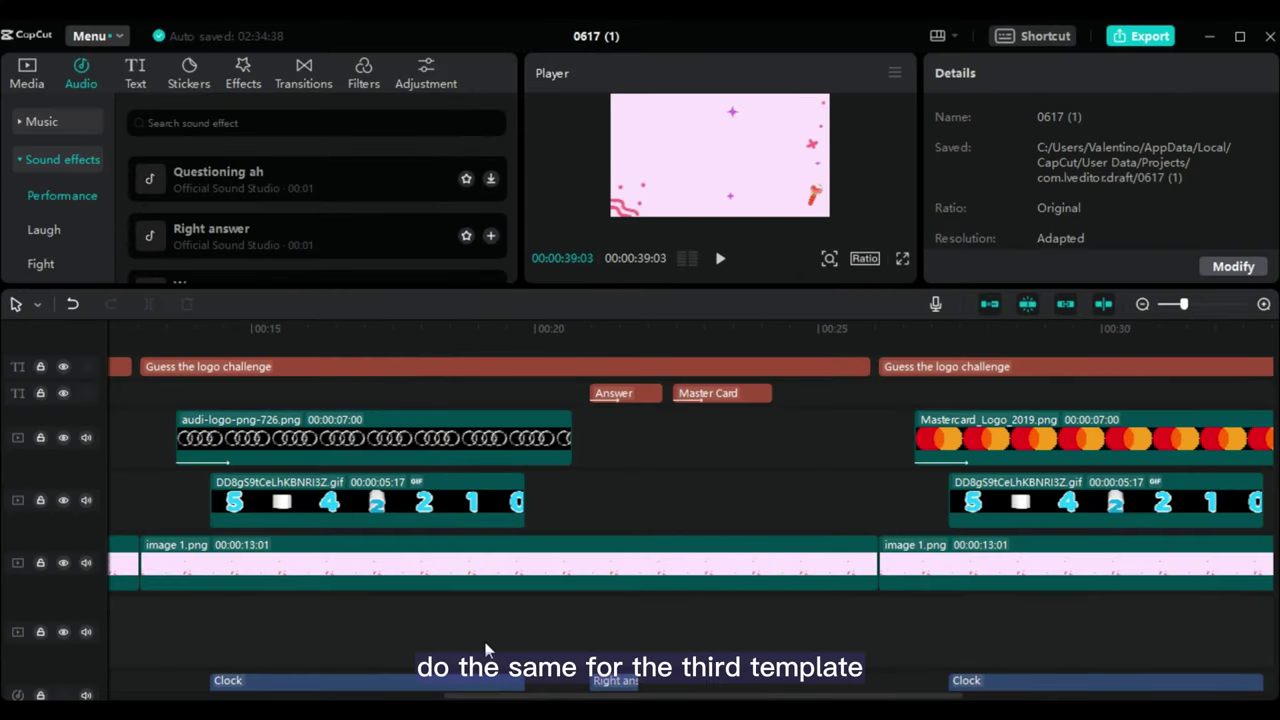
# Change the second segment's "Master Card" answer text to "AUDI" and preview it in the player
pyautogui.click(710, 399)
pyautogui.moveTo(710, 402); pyautogui.dragTo(678, 424)
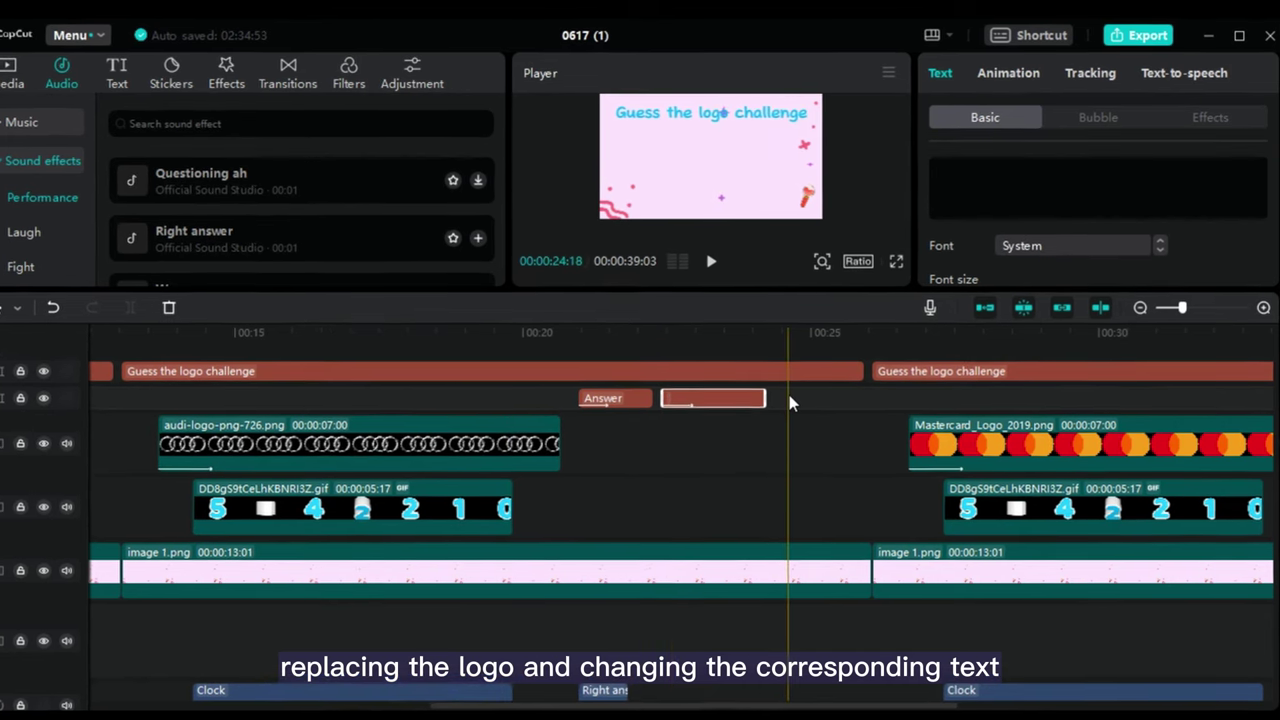
pyautogui.write('AUD')
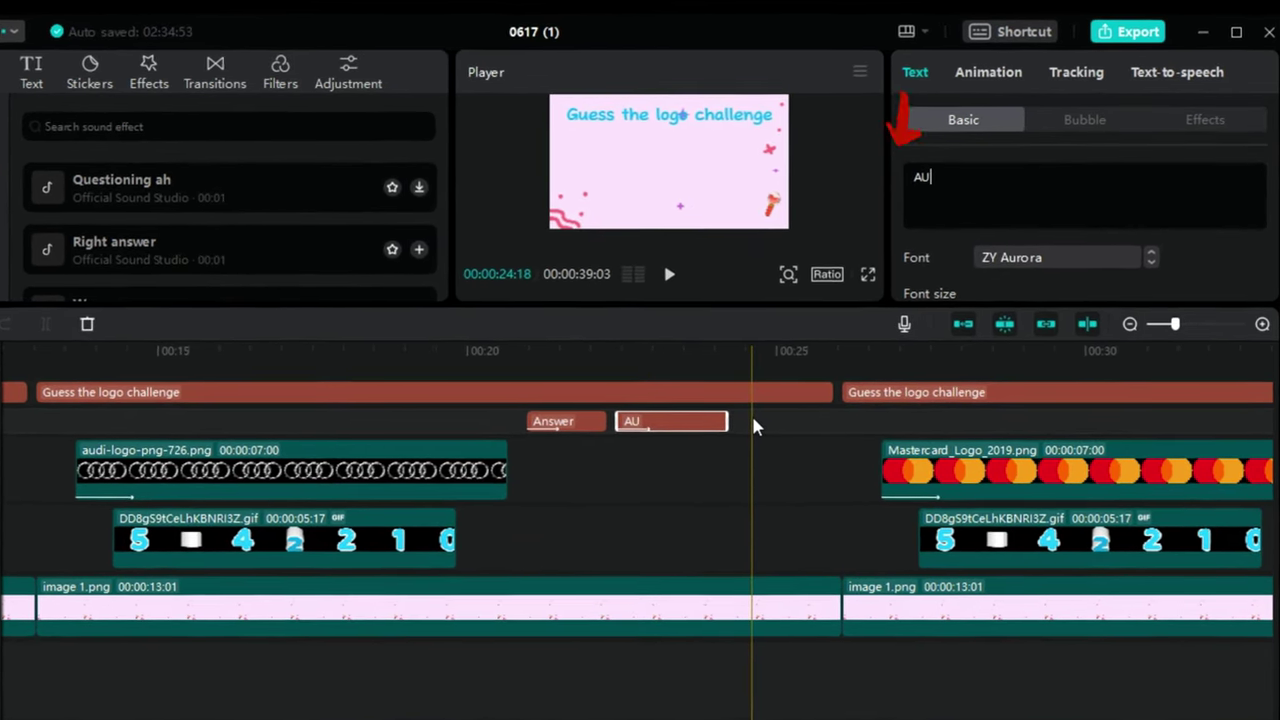
pyautogui.write('I')
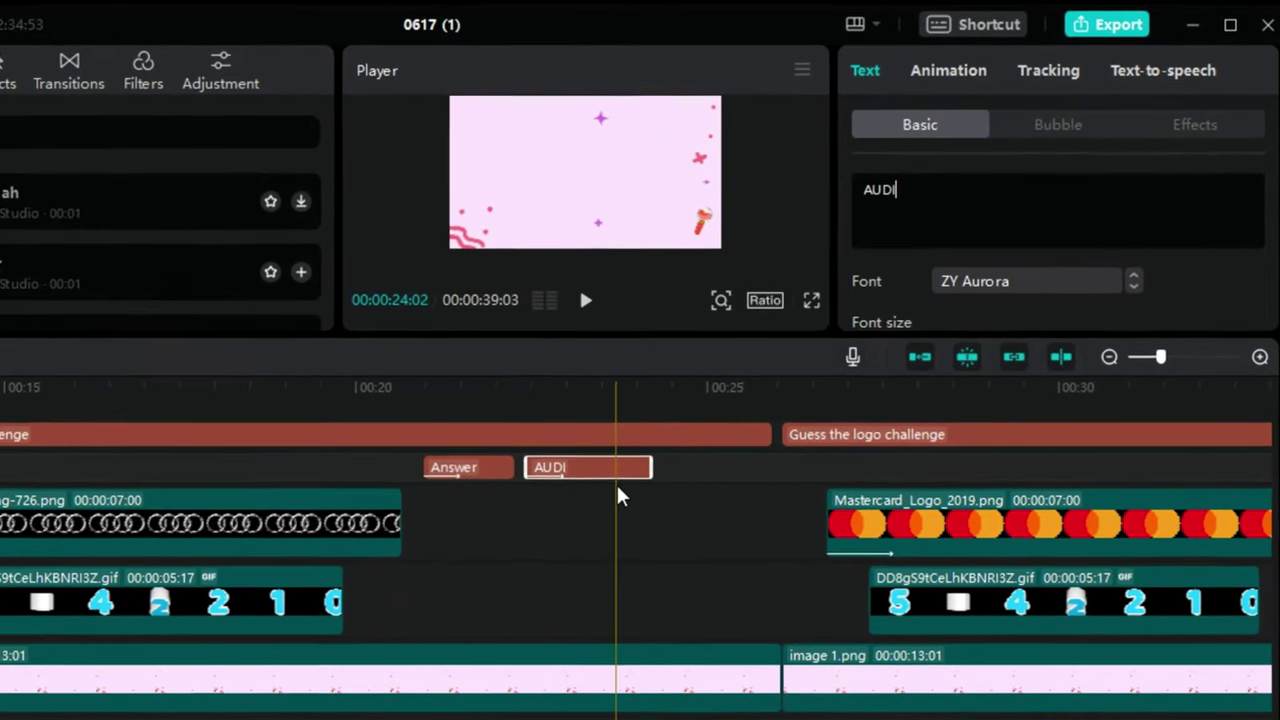
pyautogui.click(573, 397)
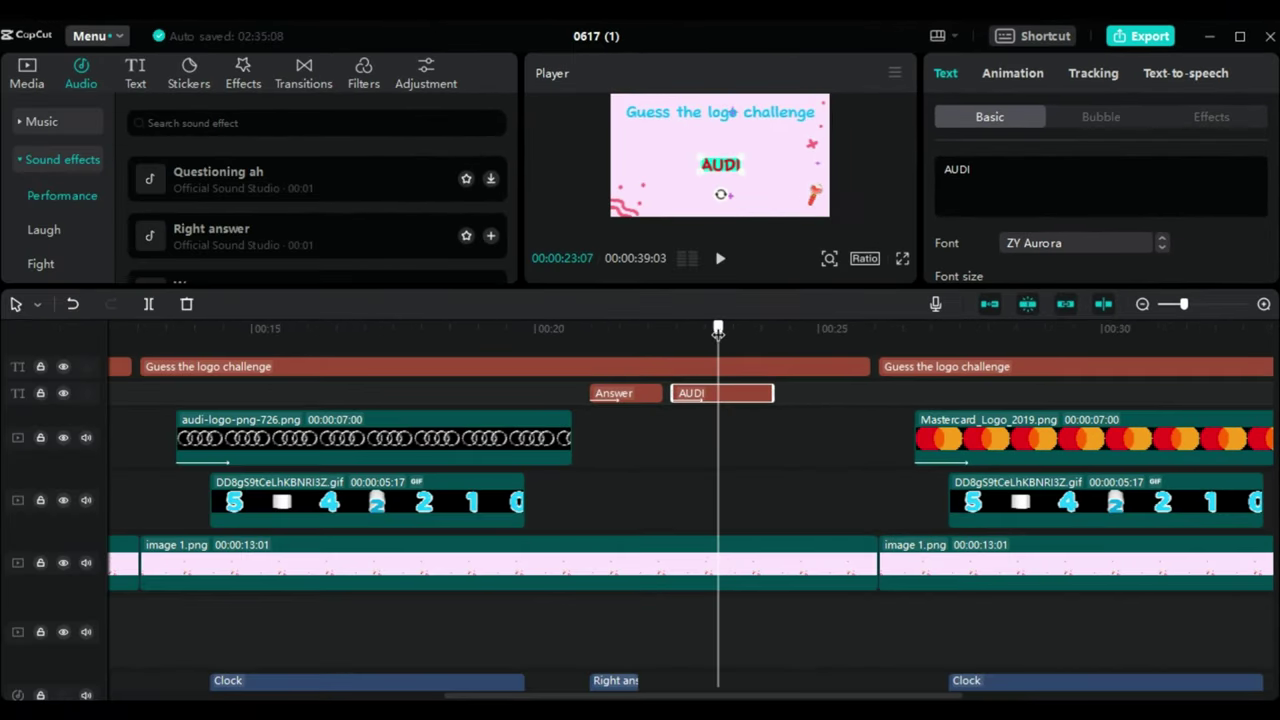
pyautogui.moveTo(571, 393); pyautogui.dragTo(734, 371)
# Replace the Mastercard logo clip in the third quiz segment with red-bull-logo-2831, keeping the original video effect
pyautogui.click(1061, 338)
pyautogui.click(1044, 445)
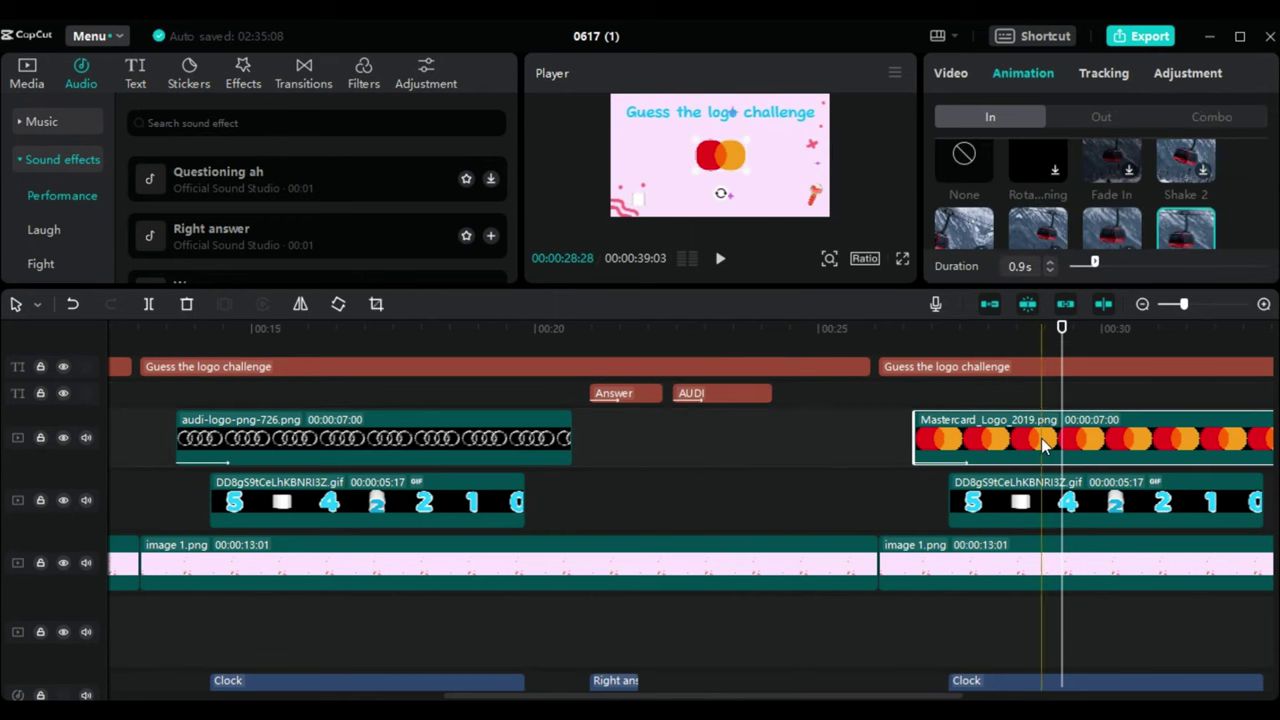
pyautogui.hotkey('ctrl', 'i')
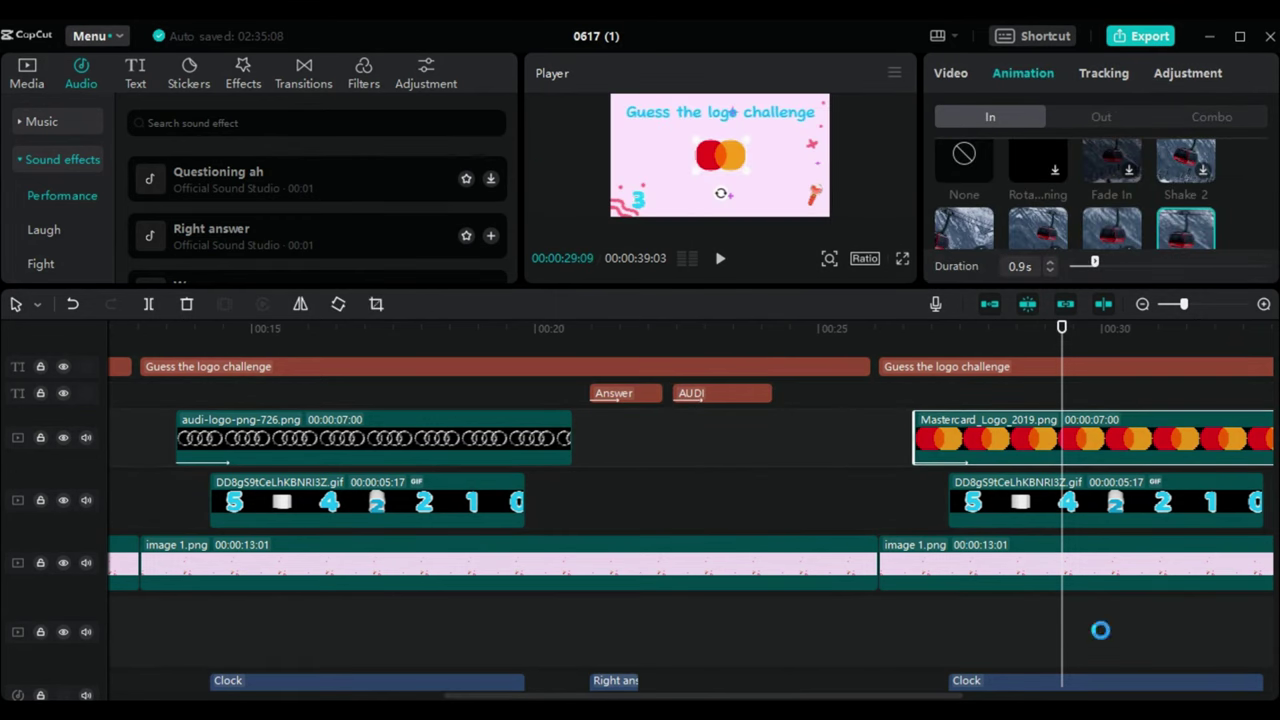
pyautogui.scroll(-2, 560, 200)
pyautogui.scroll(1, 560, 200)
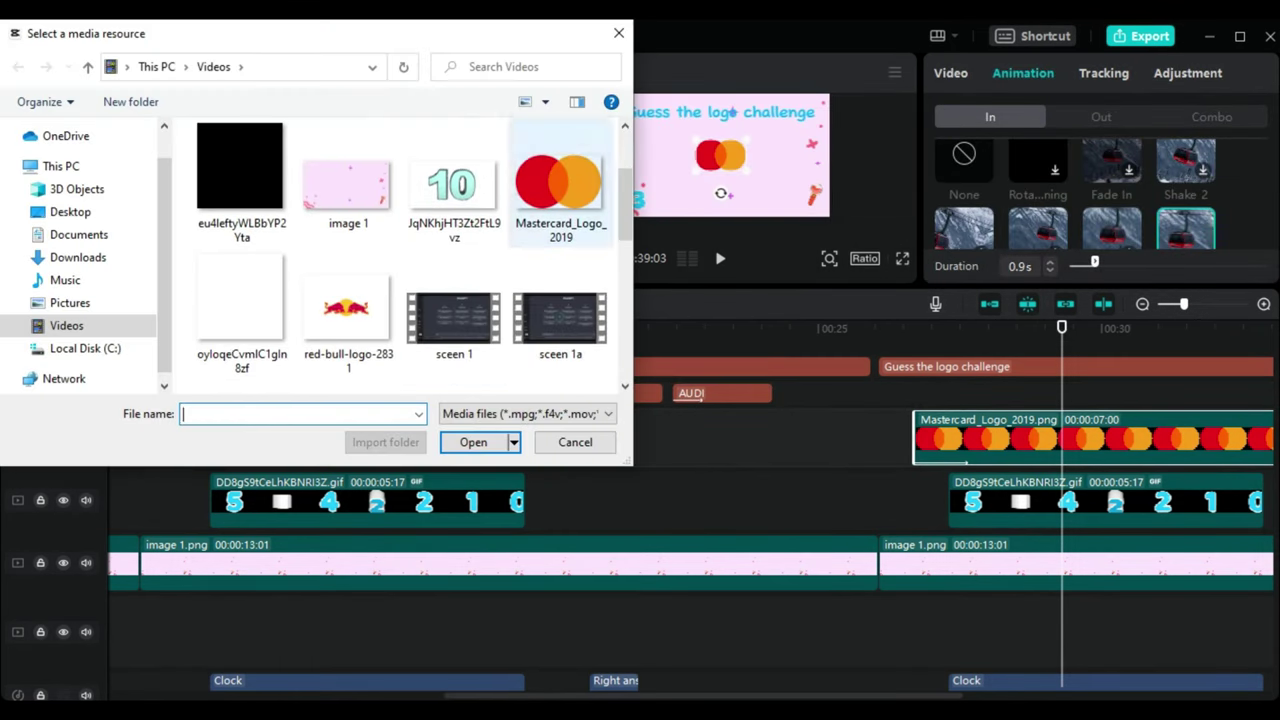
pyautogui.click(348, 310)
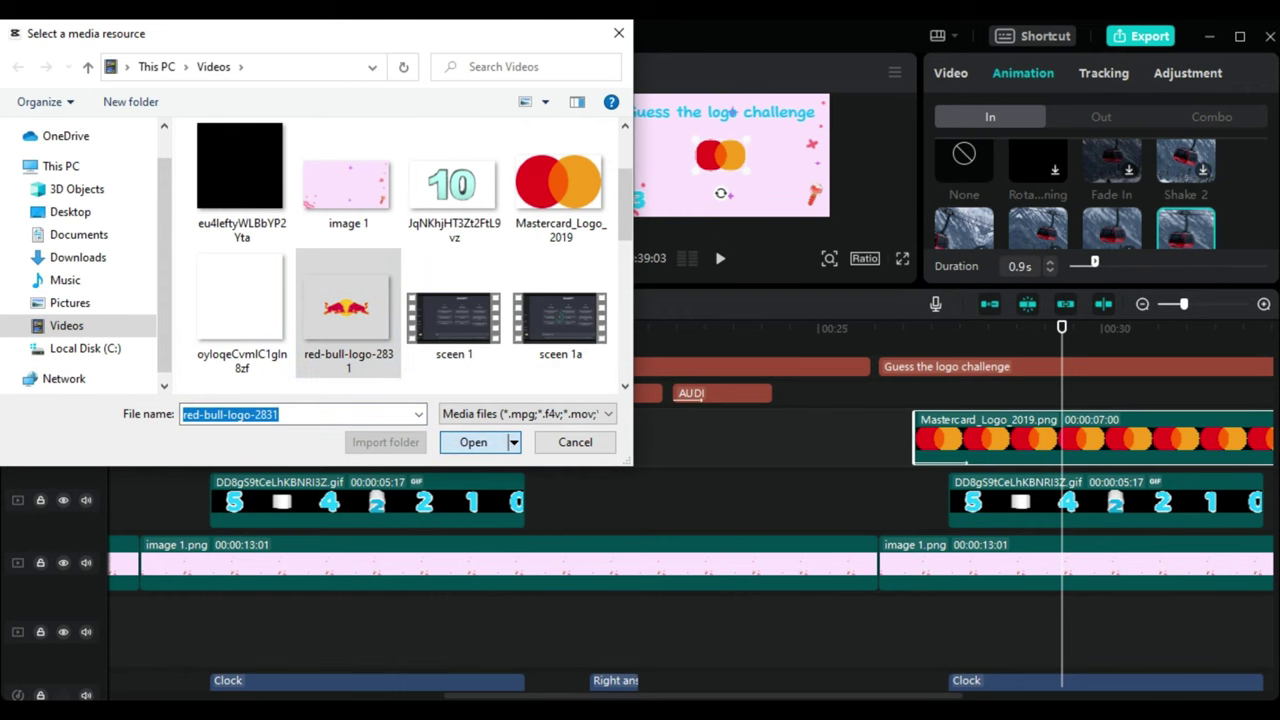
pyautogui.click(489, 443)
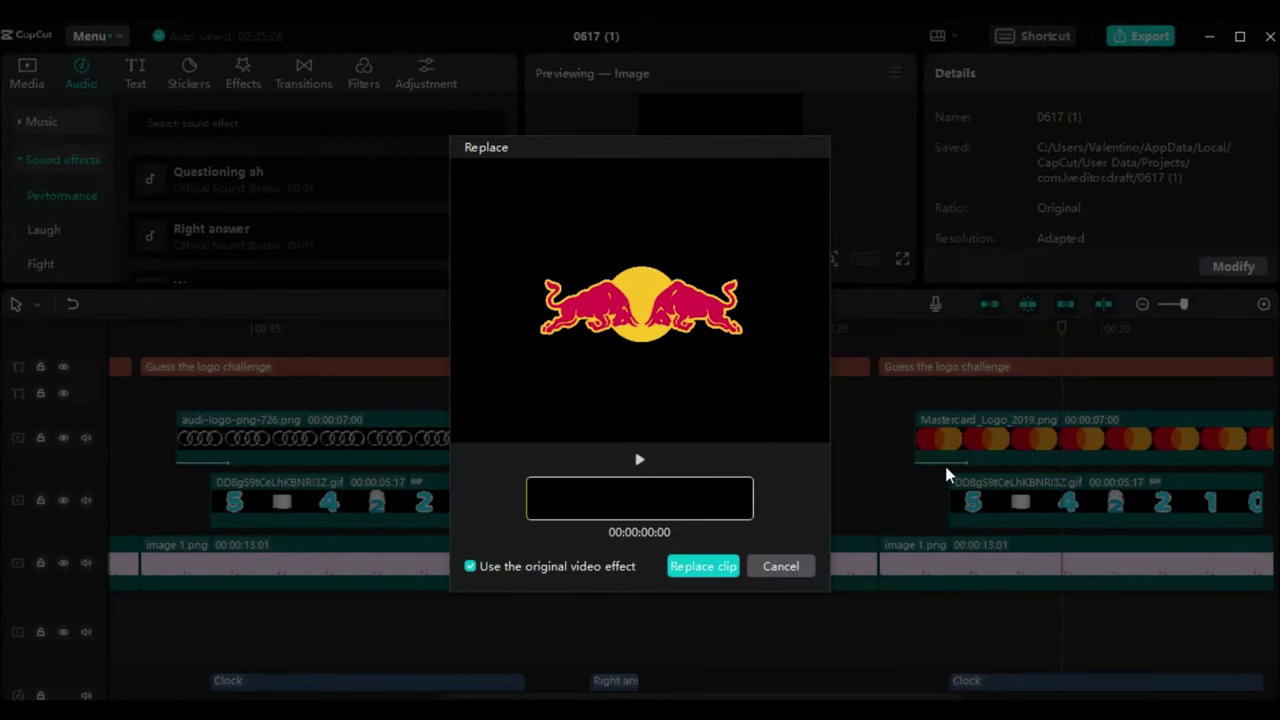
pyautogui.click(703, 566)
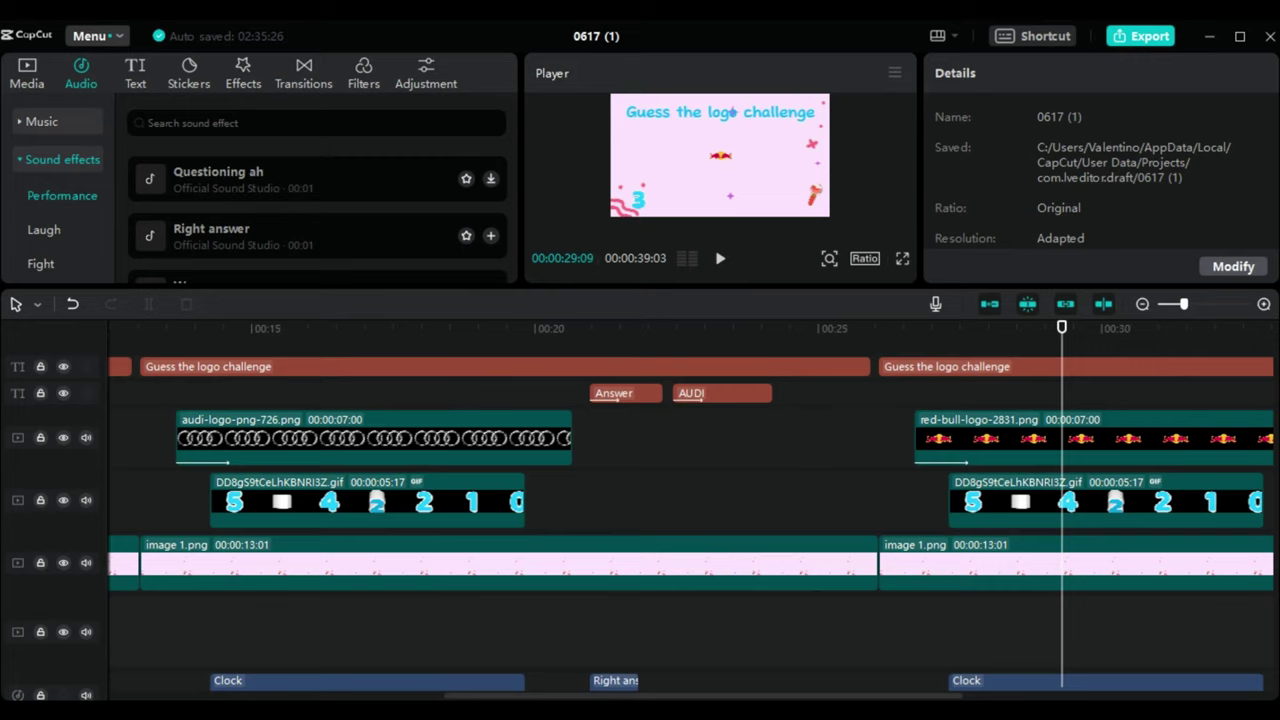
# Change the third segment's "Master Card" answer text to "RED BULL" and return the playhead to the start of the timeline
pyautogui.hscroll(6, 1158, 393)
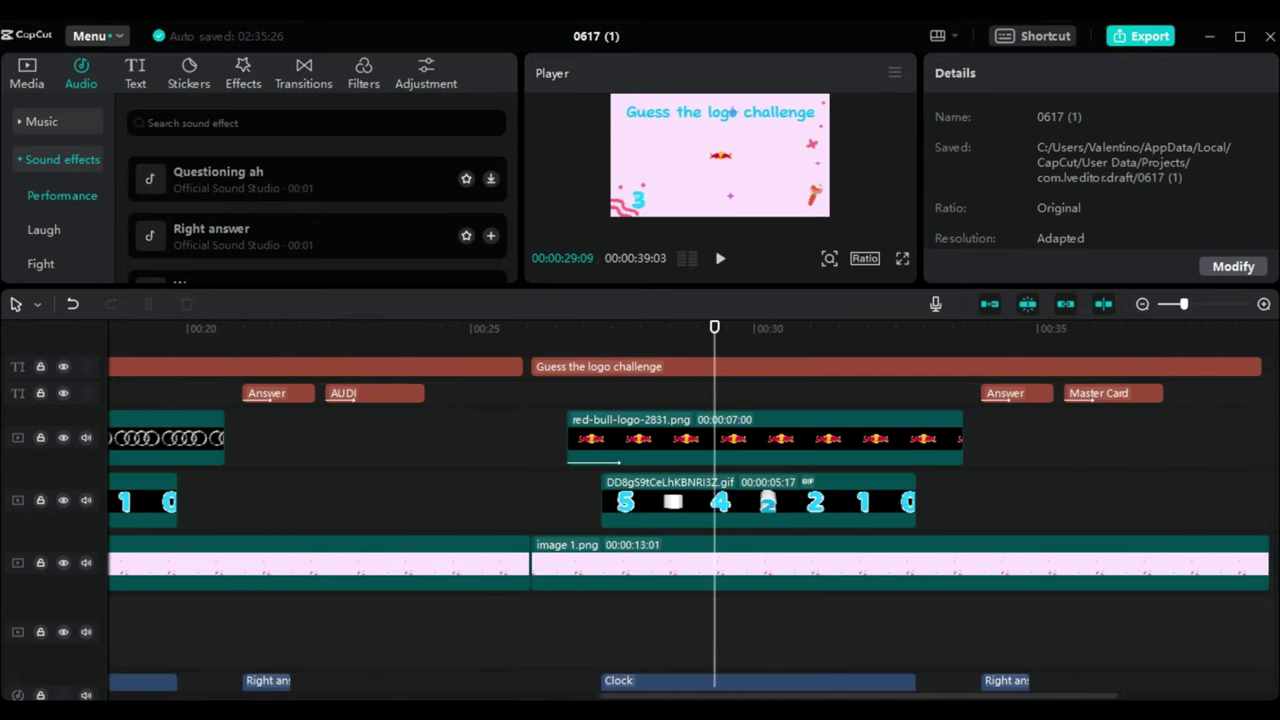
pyautogui.click(1096, 393)
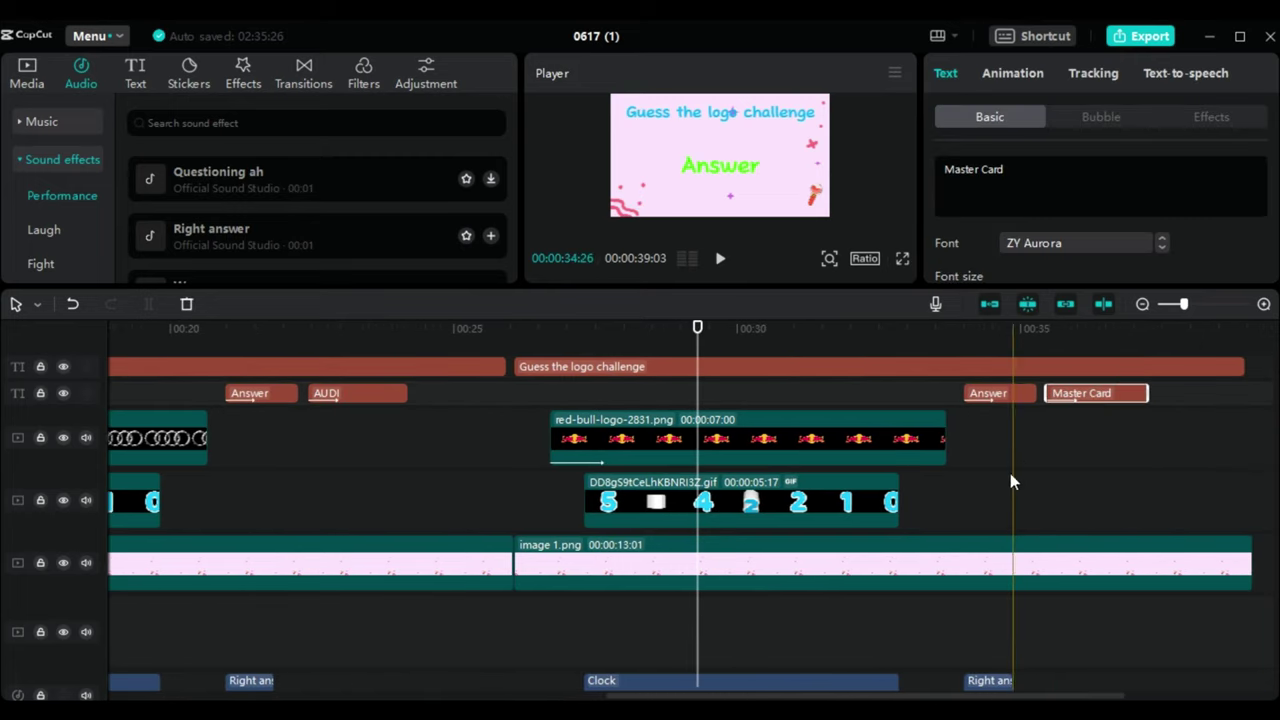
pyautogui.moveTo(1010, 168); pyautogui.dragTo(928, 180)
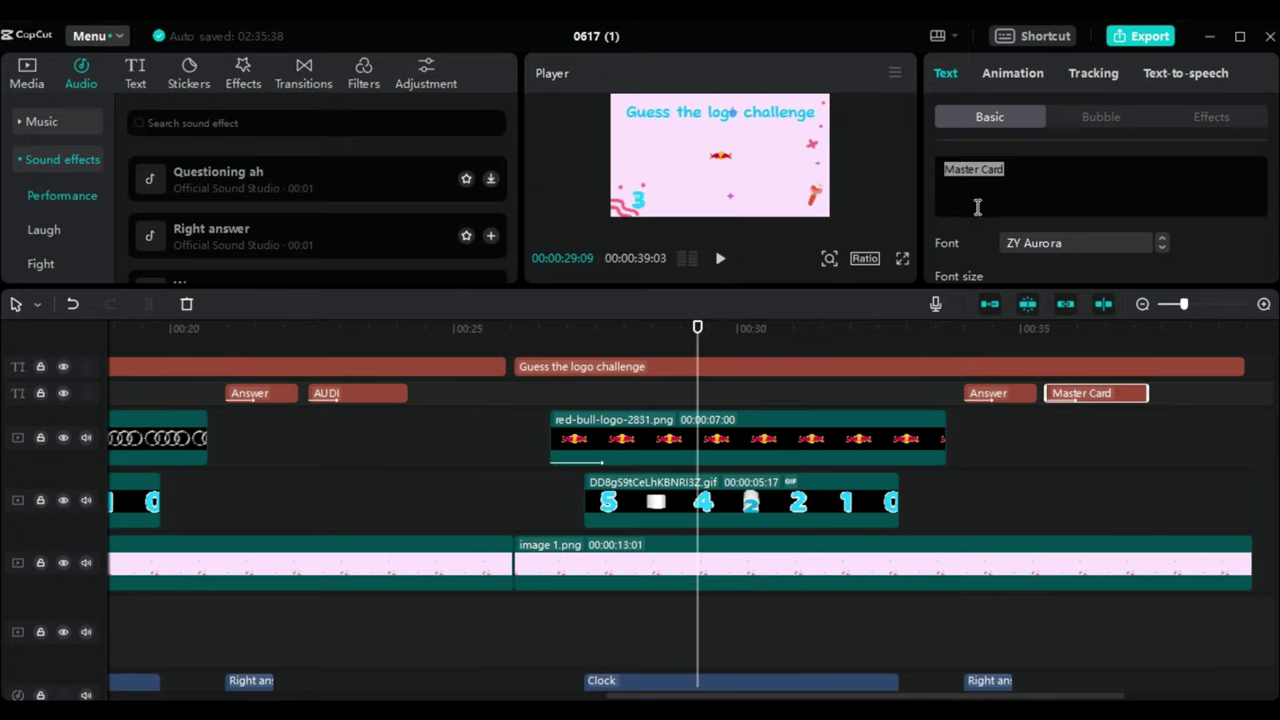
pyautogui.write('RED BULL')
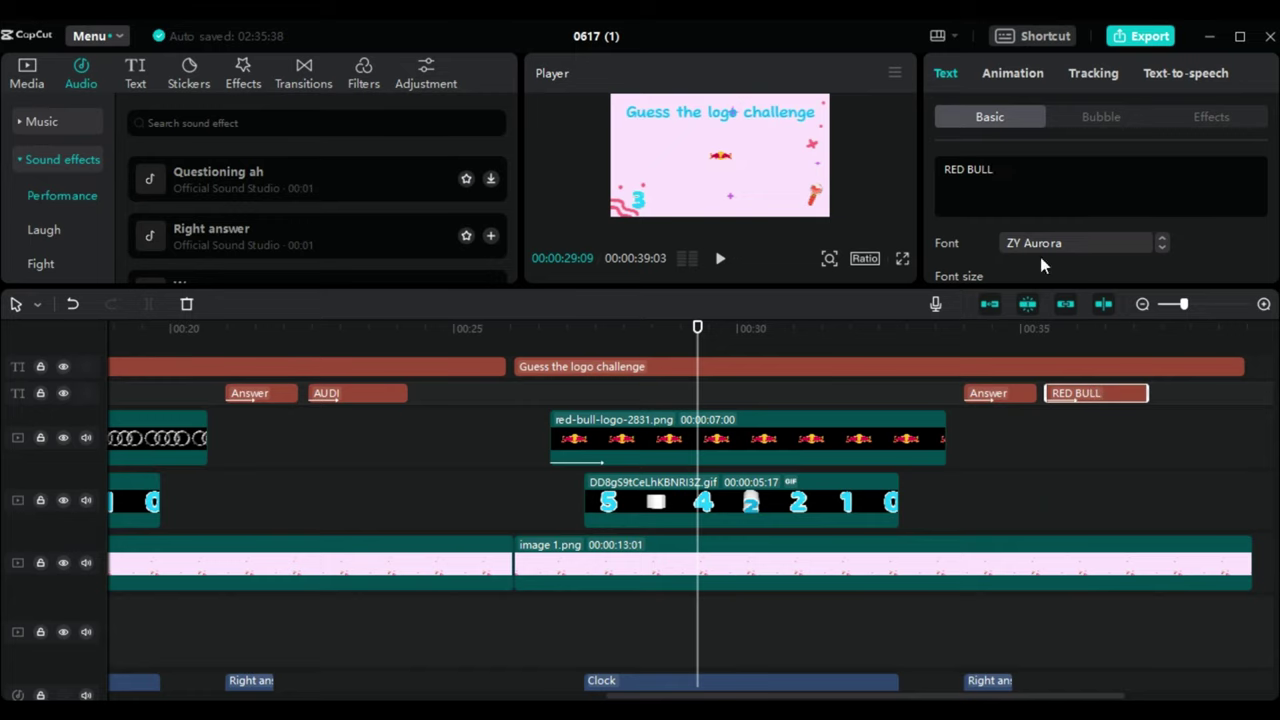
pyautogui.click(1015, 475)
pyautogui.click(831, 335)
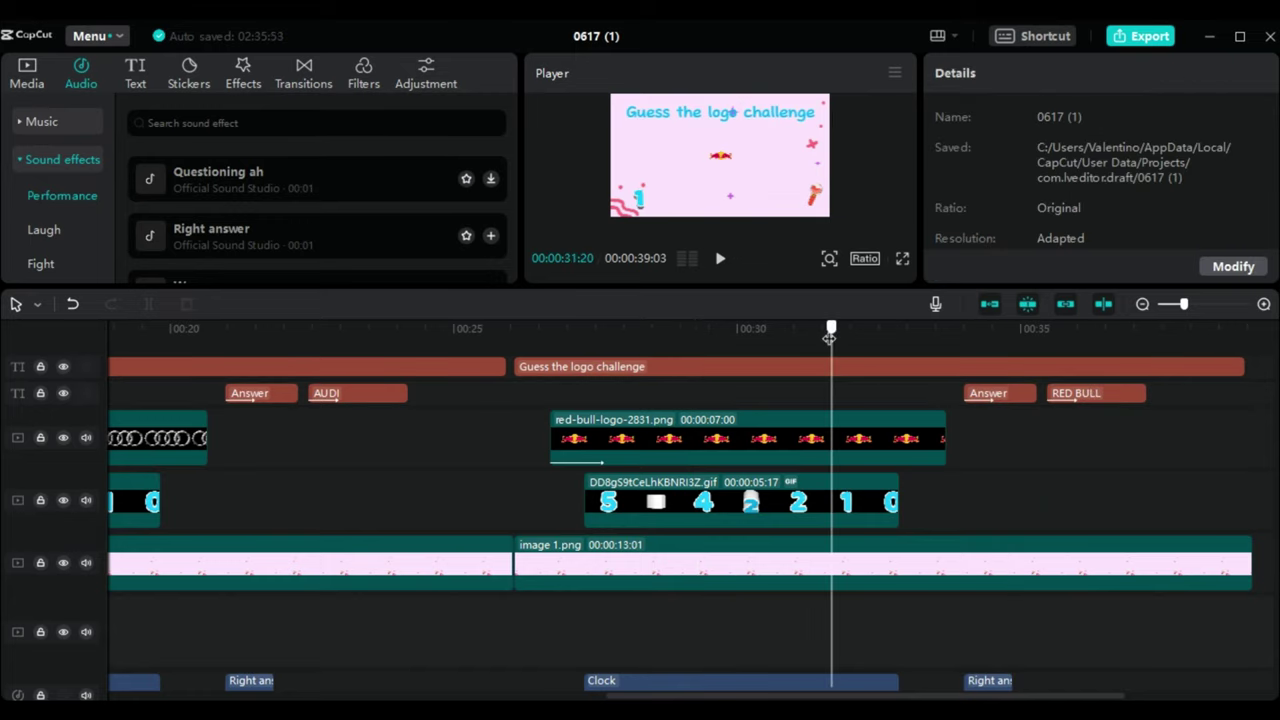
pyautogui.moveTo(829, 338); pyautogui.dragTo(50, 400)
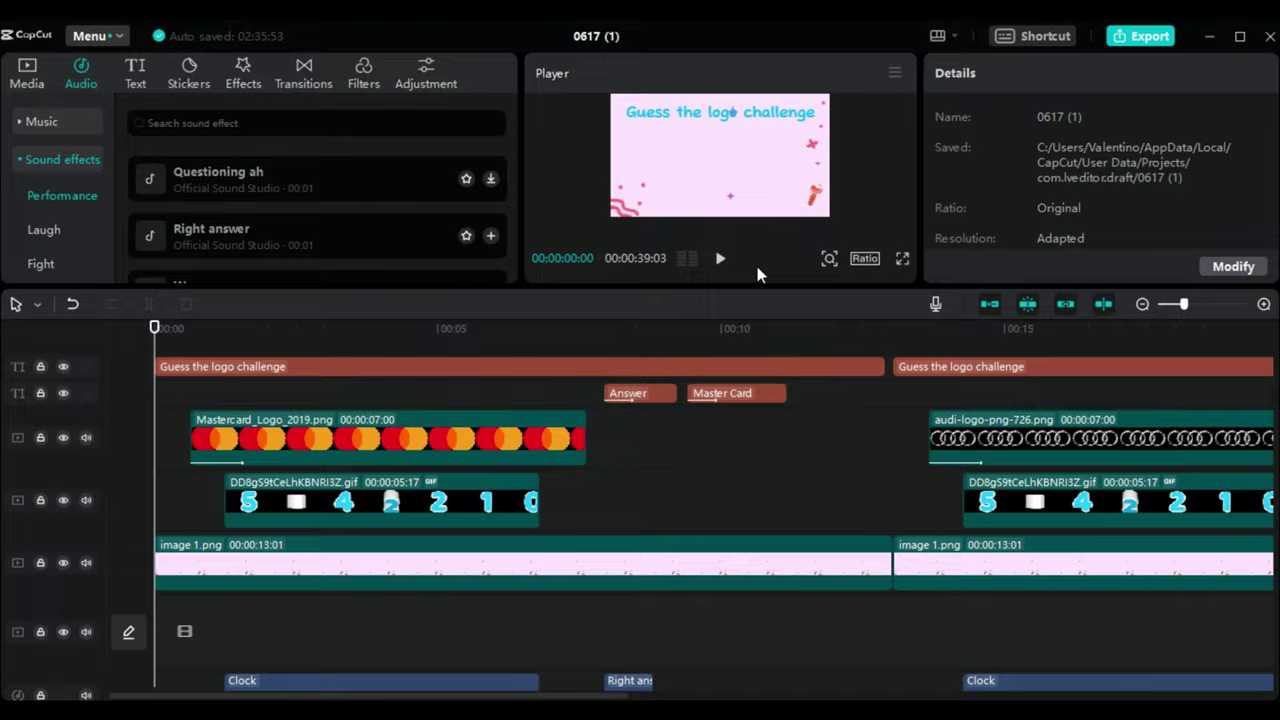